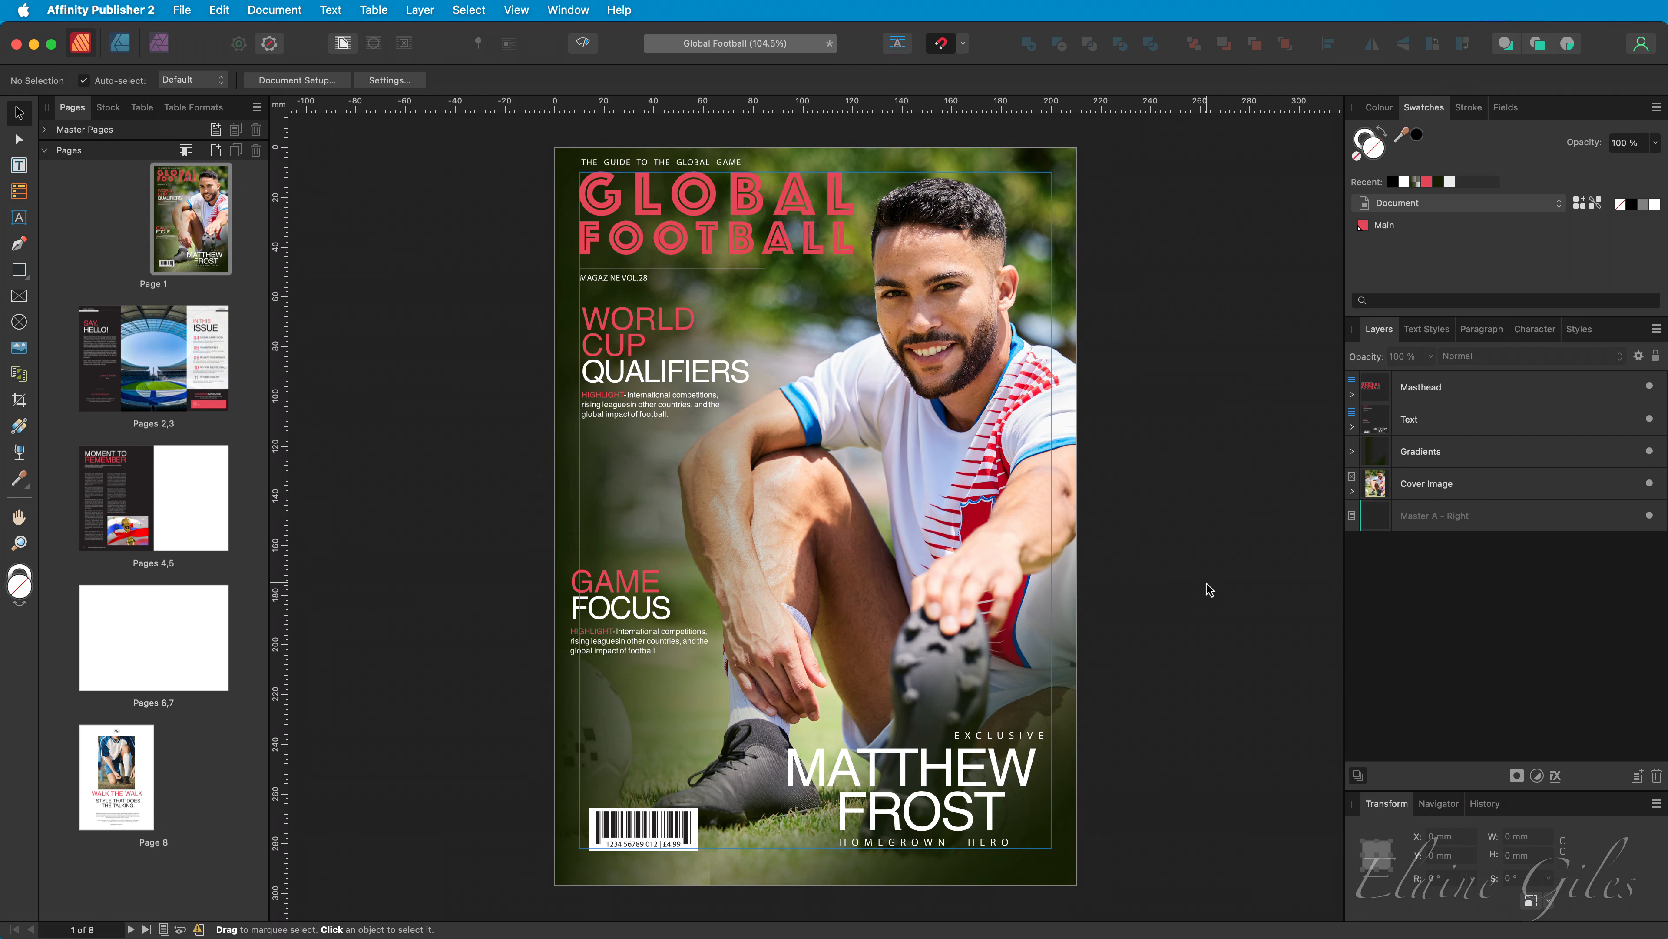
# Look at the spread for pages 2 and 3, and open the spread for pages 4 and 5
pyautogui.click(143, 367)
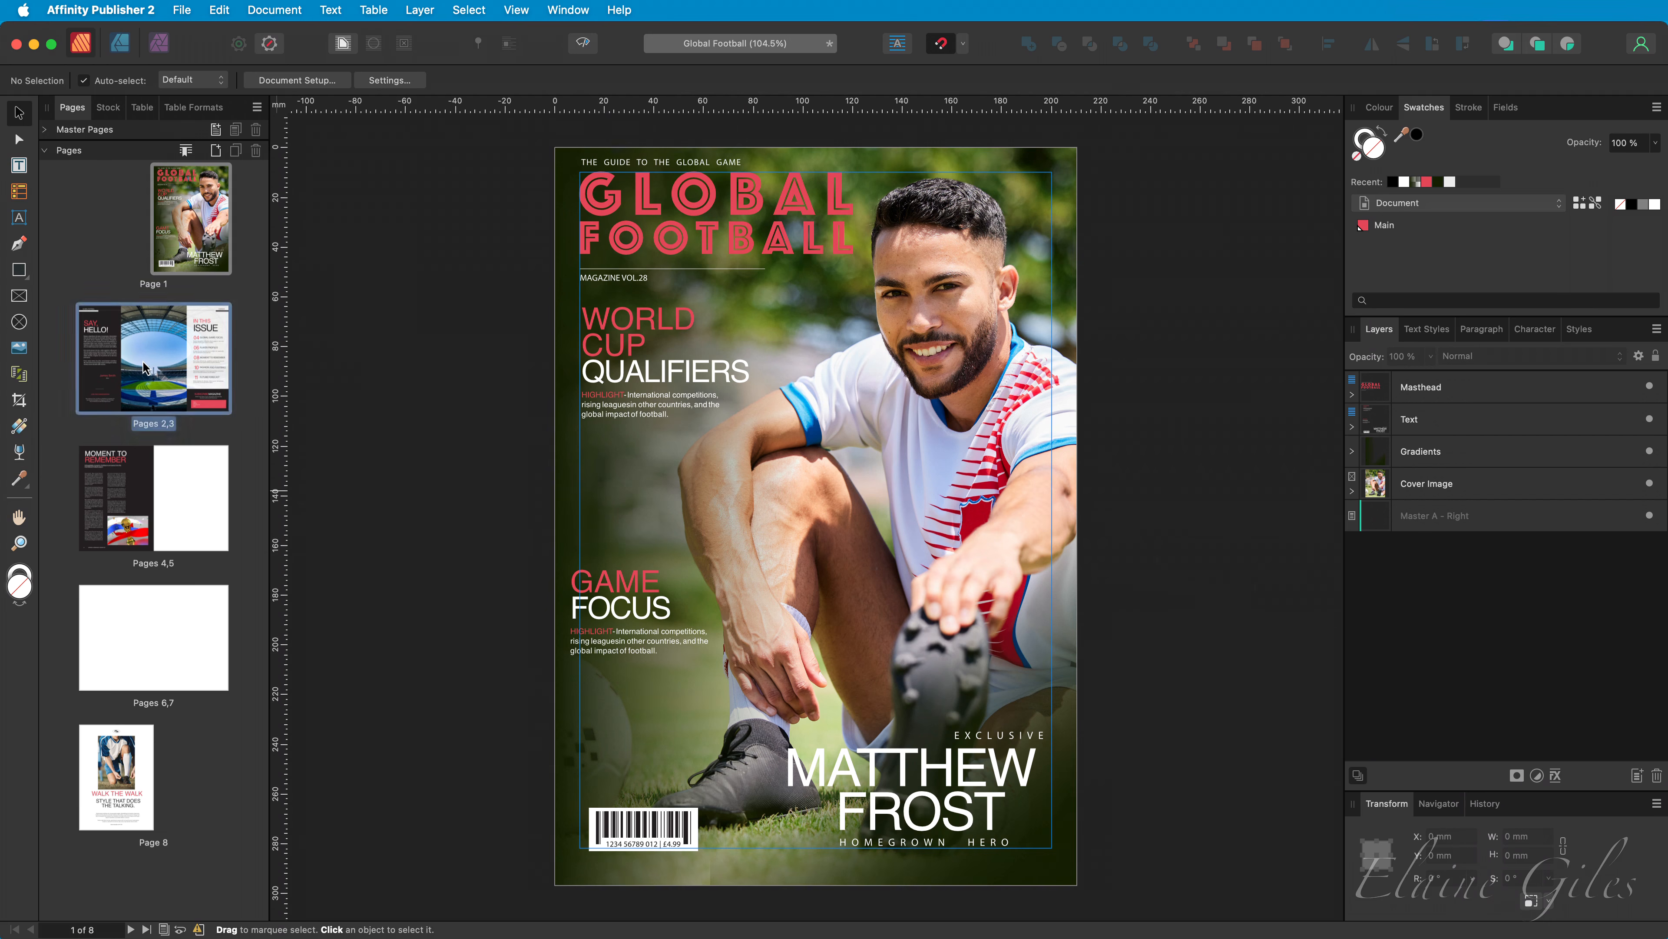
pyautogui.doubleClick(143, 367)
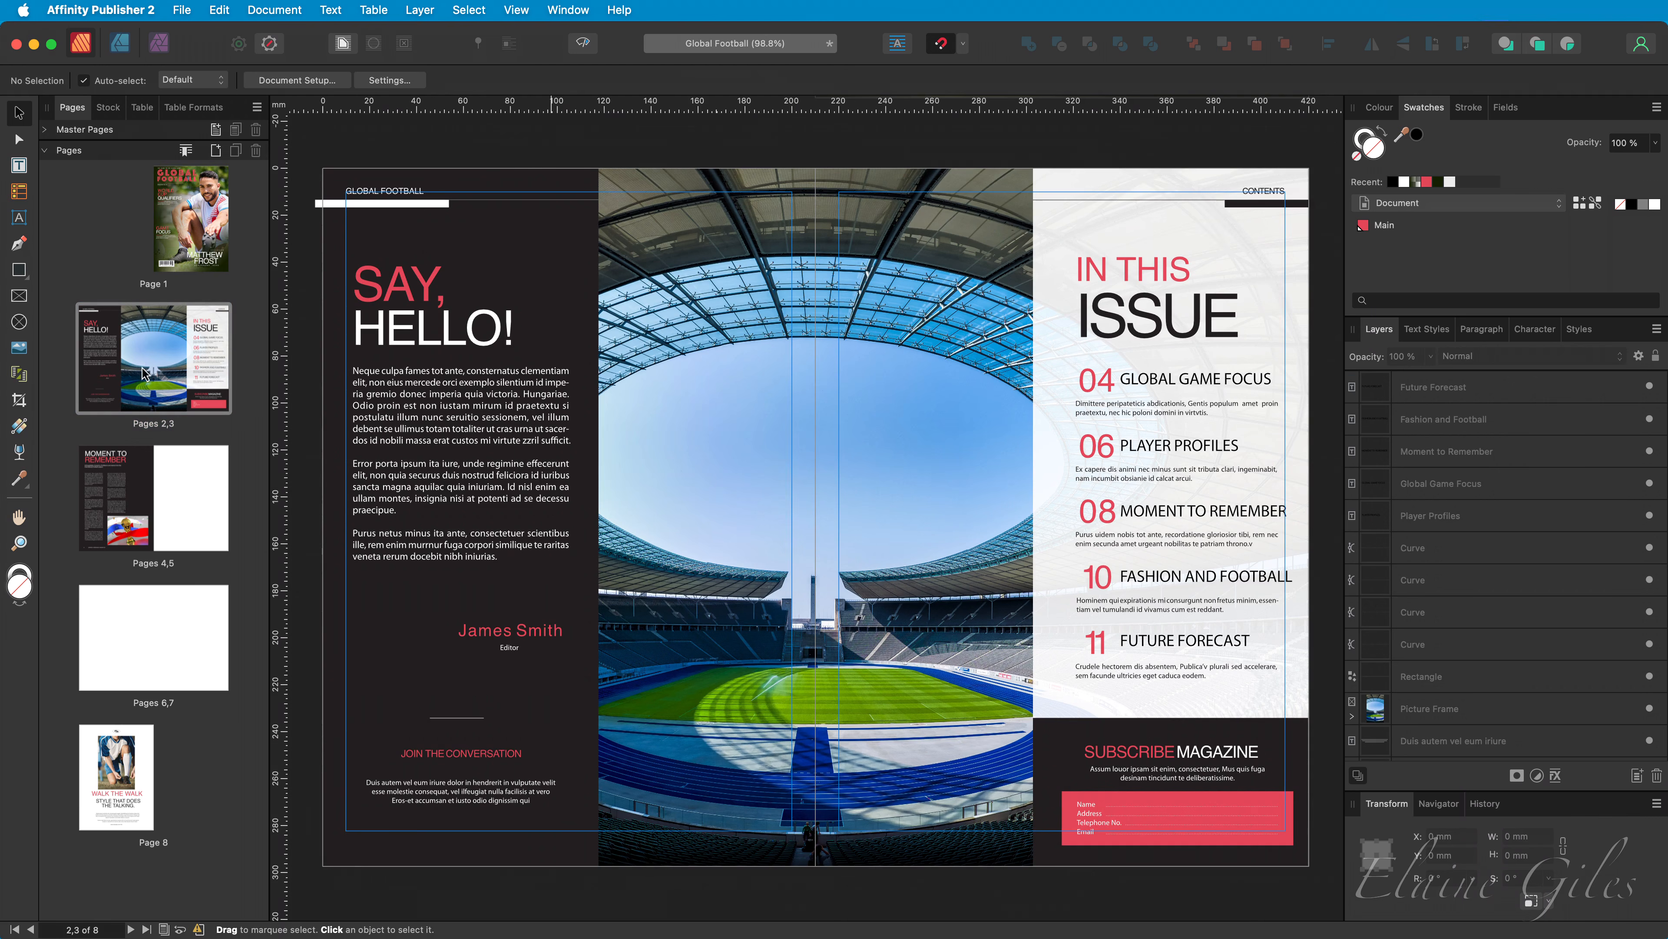
pyautogui.click(156, 497)
pyautogui.doubleClick(156, 497)
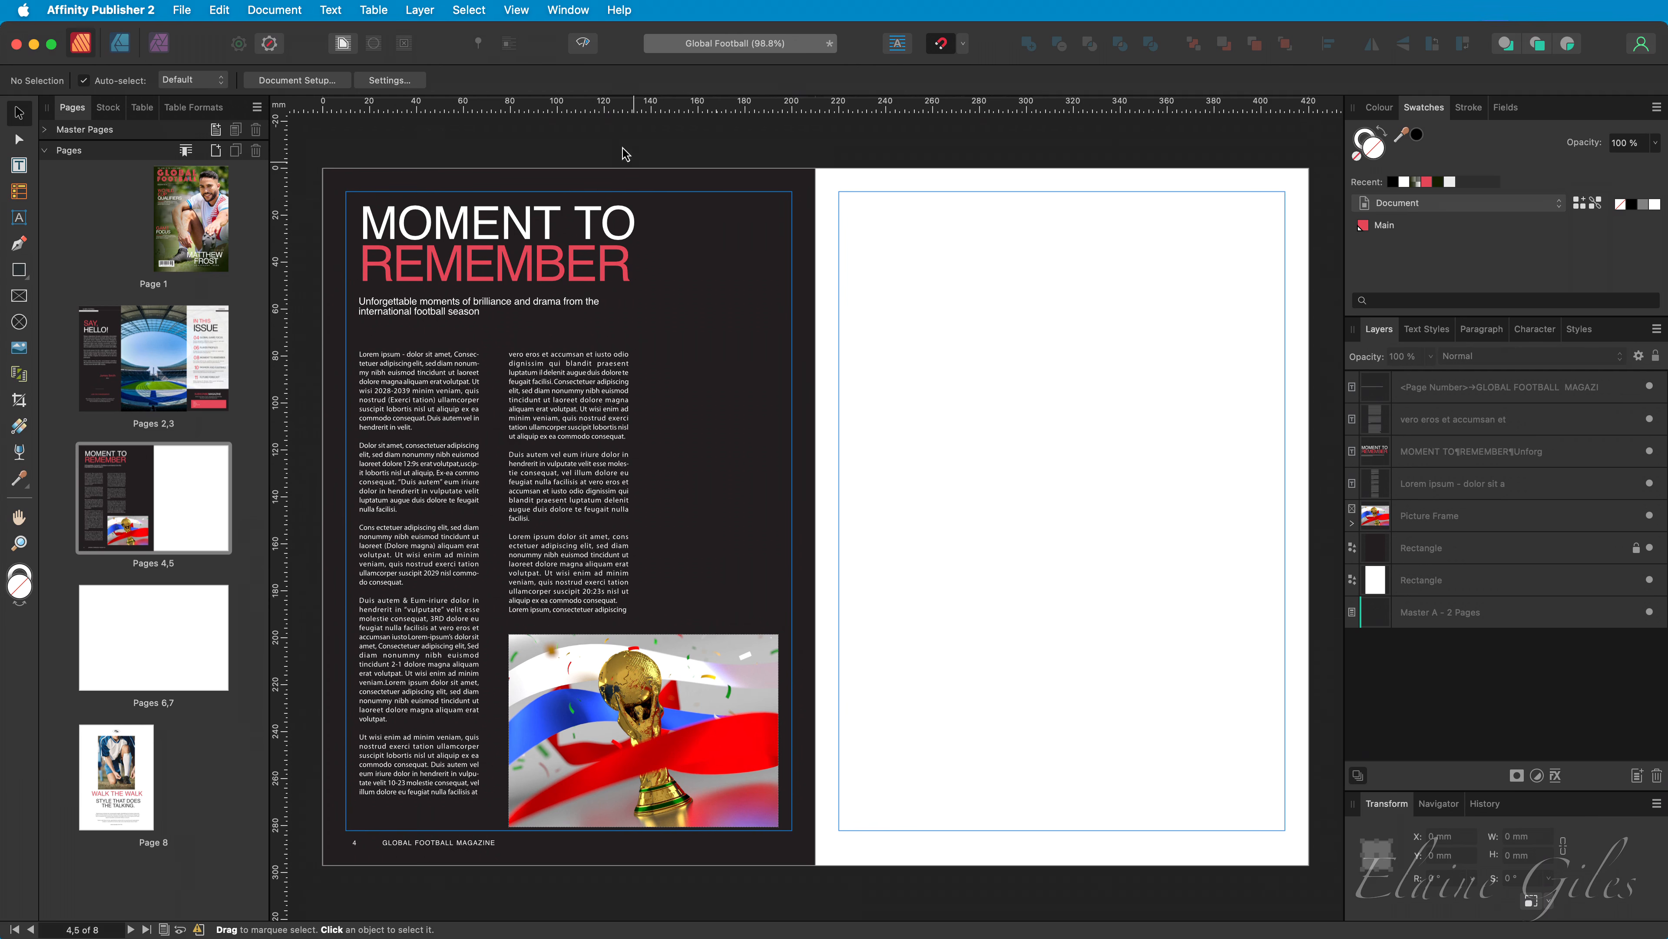
# Set up column guides on the spread with 5 columns, 7 rows and a 3 mm gutter
pyautogui.click(515, 9)
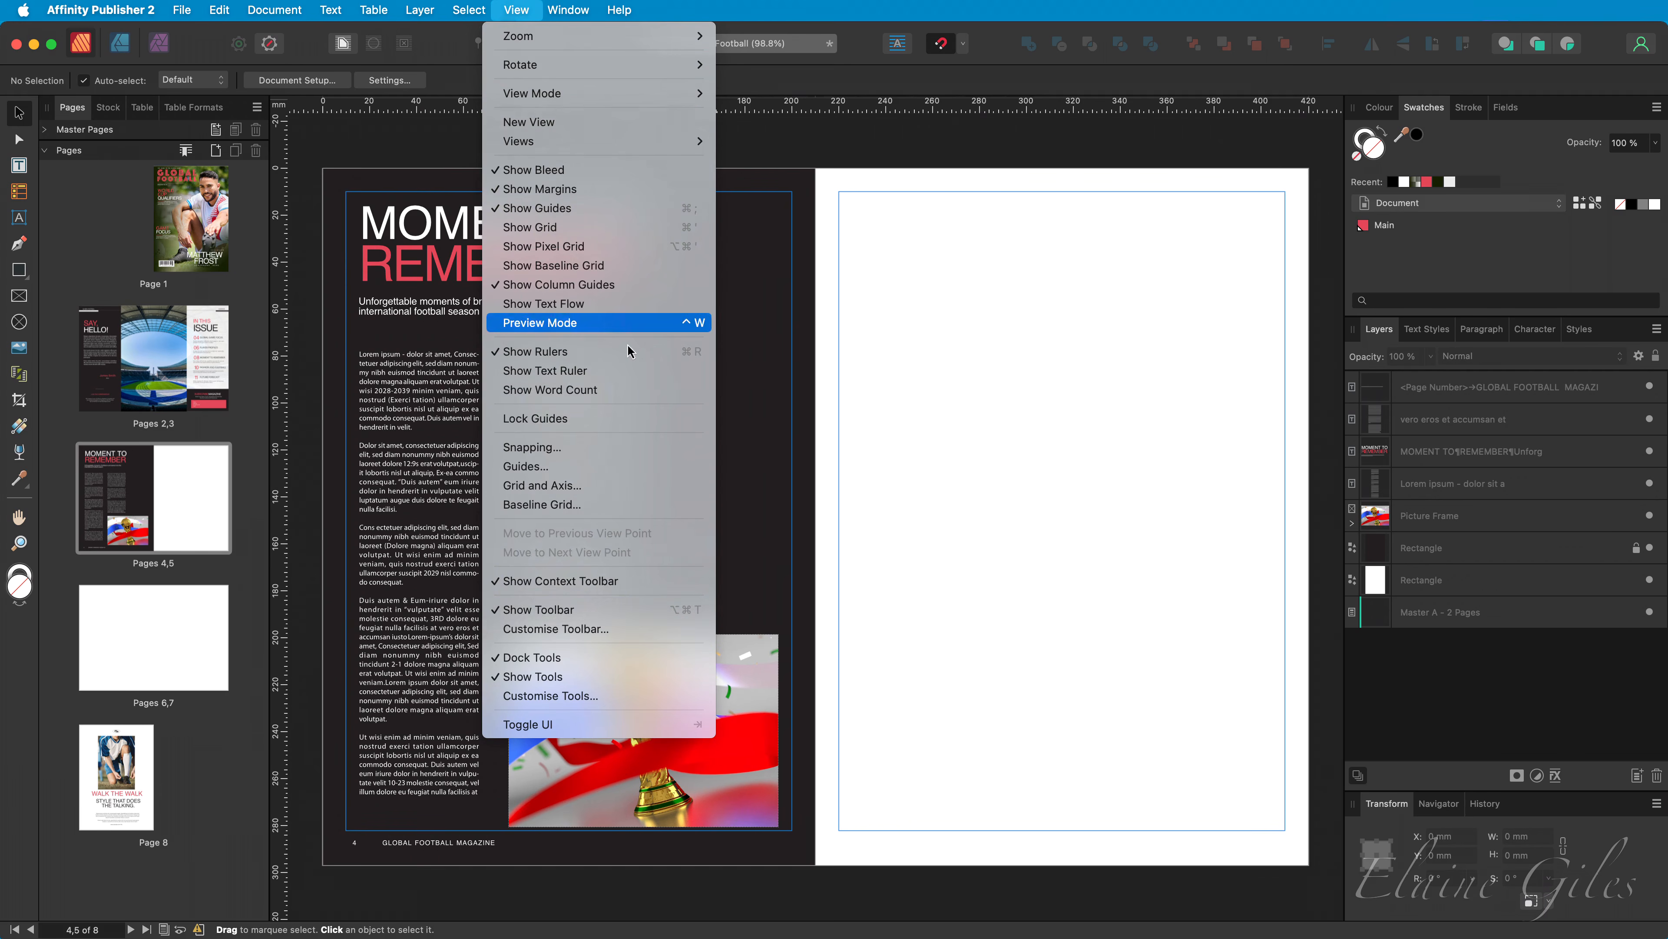
pyautogui.click(694, 469)
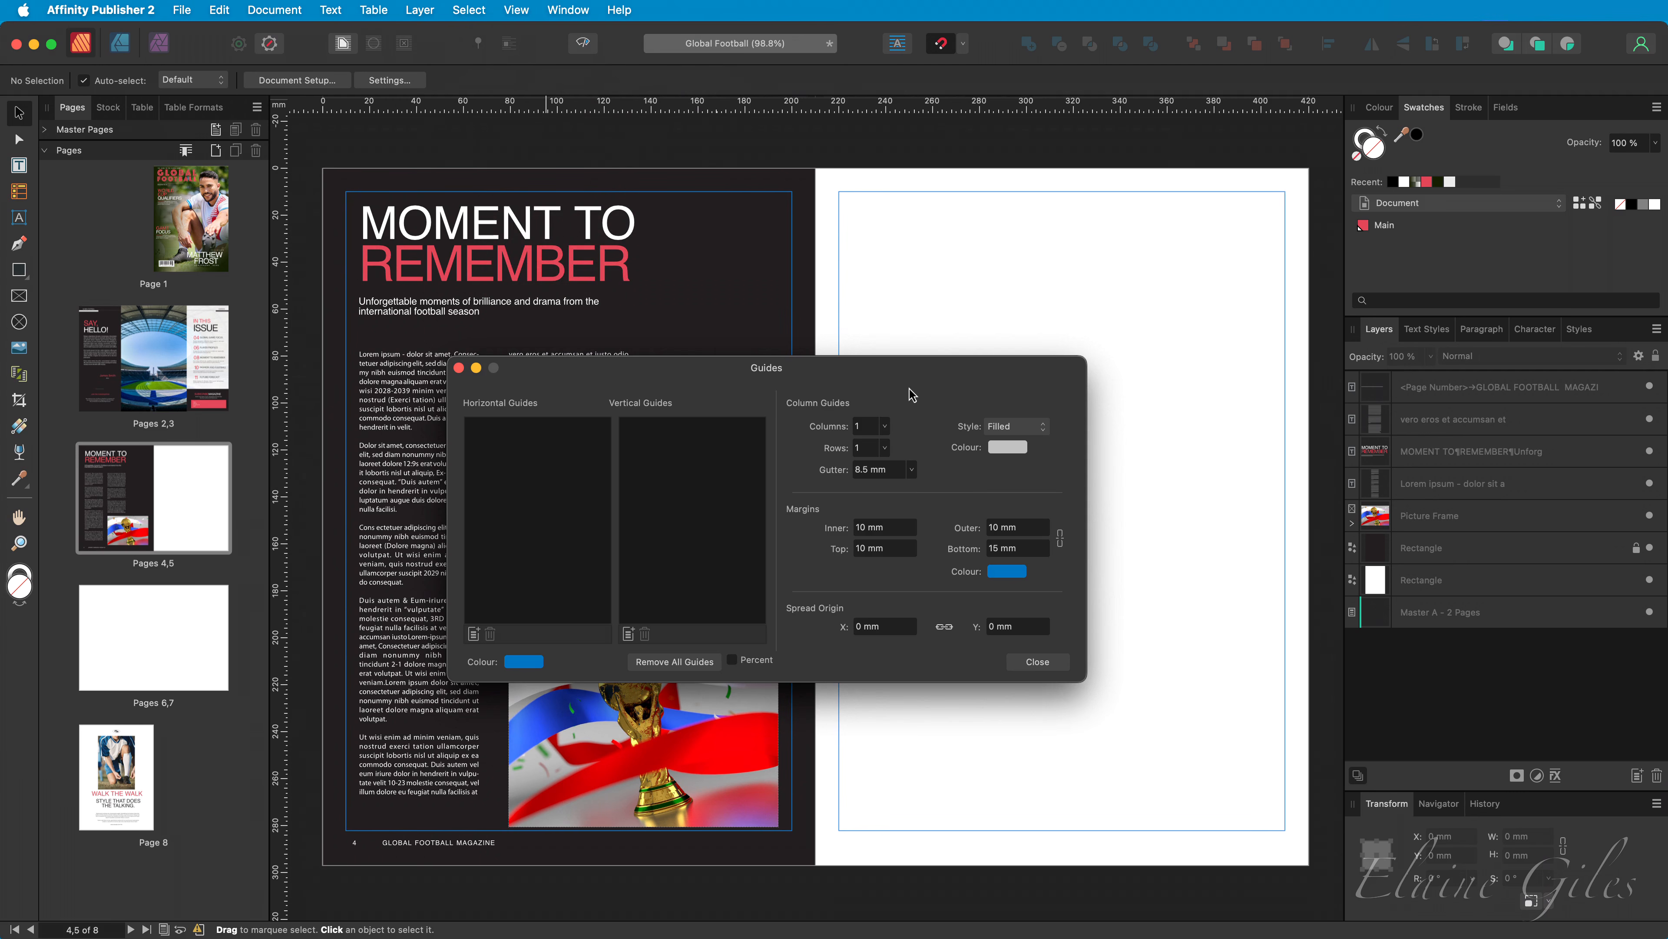
pyautogui.click(884, 426)
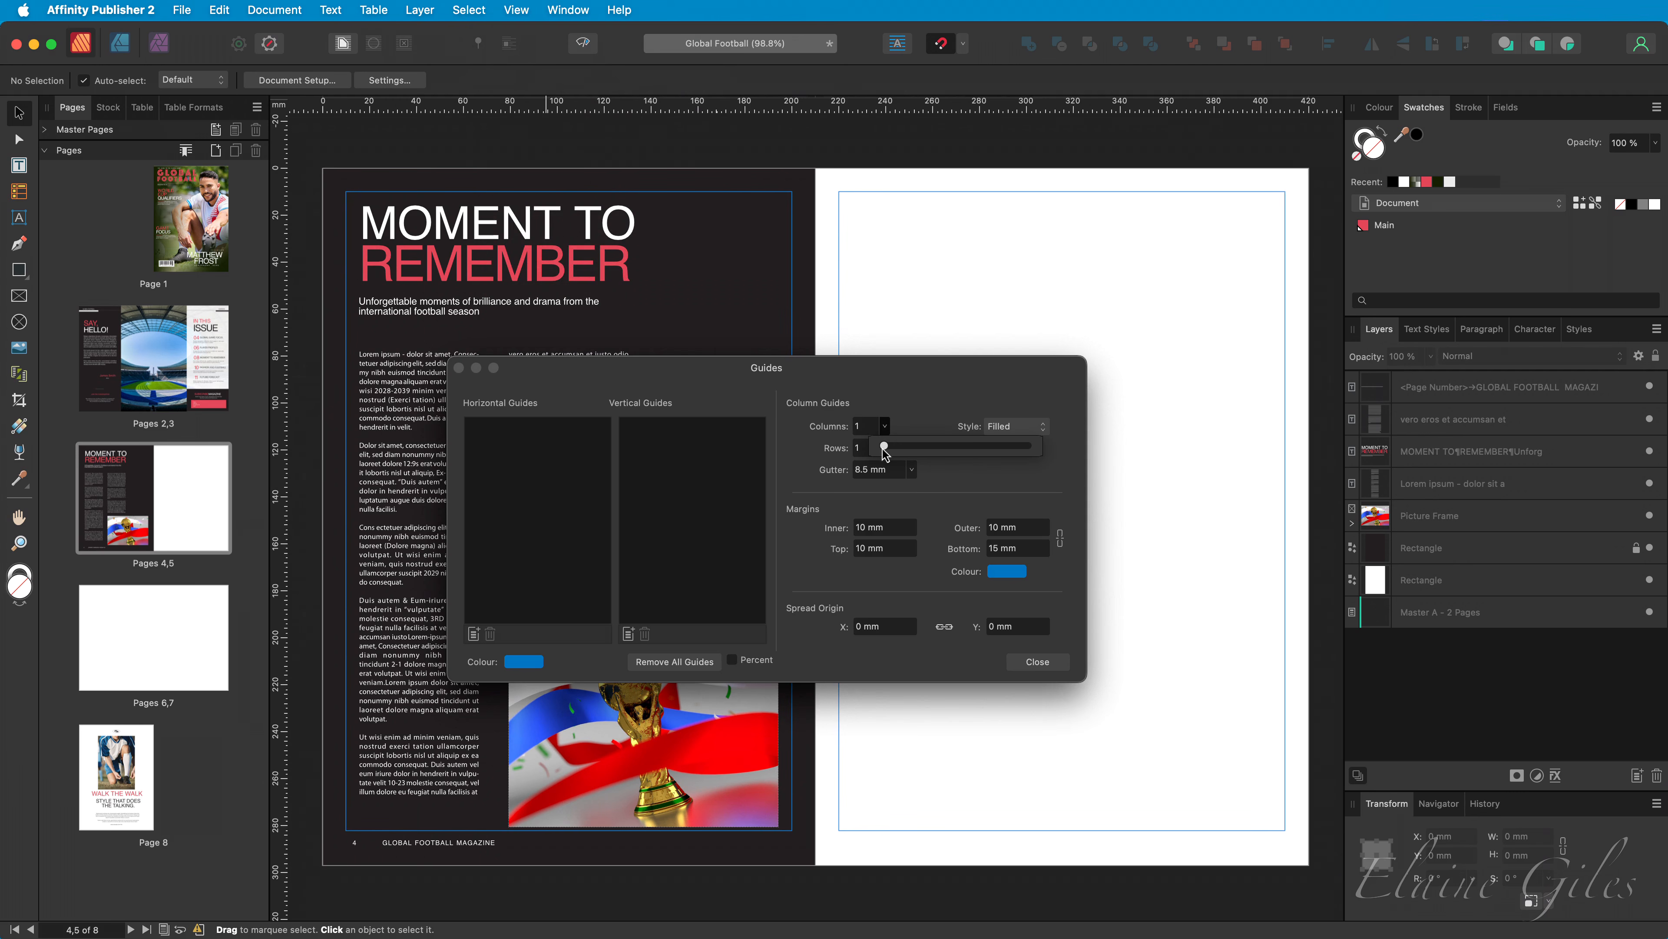
pyautogui.moveTo(884, 447); pyautogui.dragTo(917, 468)
pyautogui.click(884, 448)
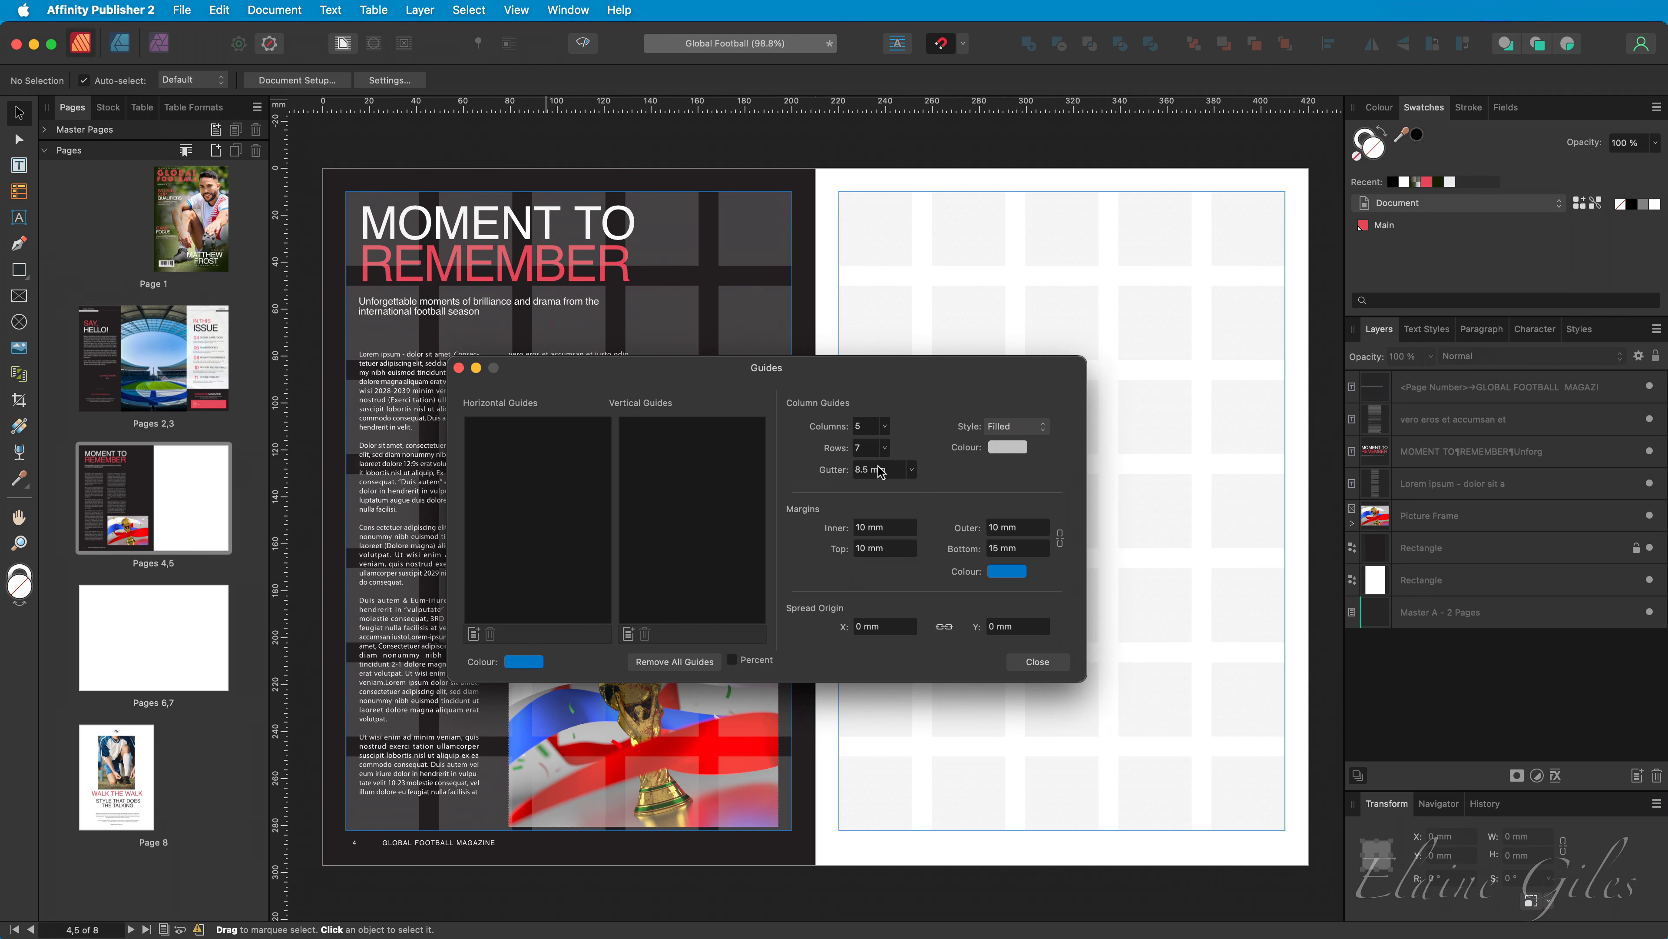
pyautogui.click(881, 469)
pyautogui.write('3')
pyautogui.press('Tab')
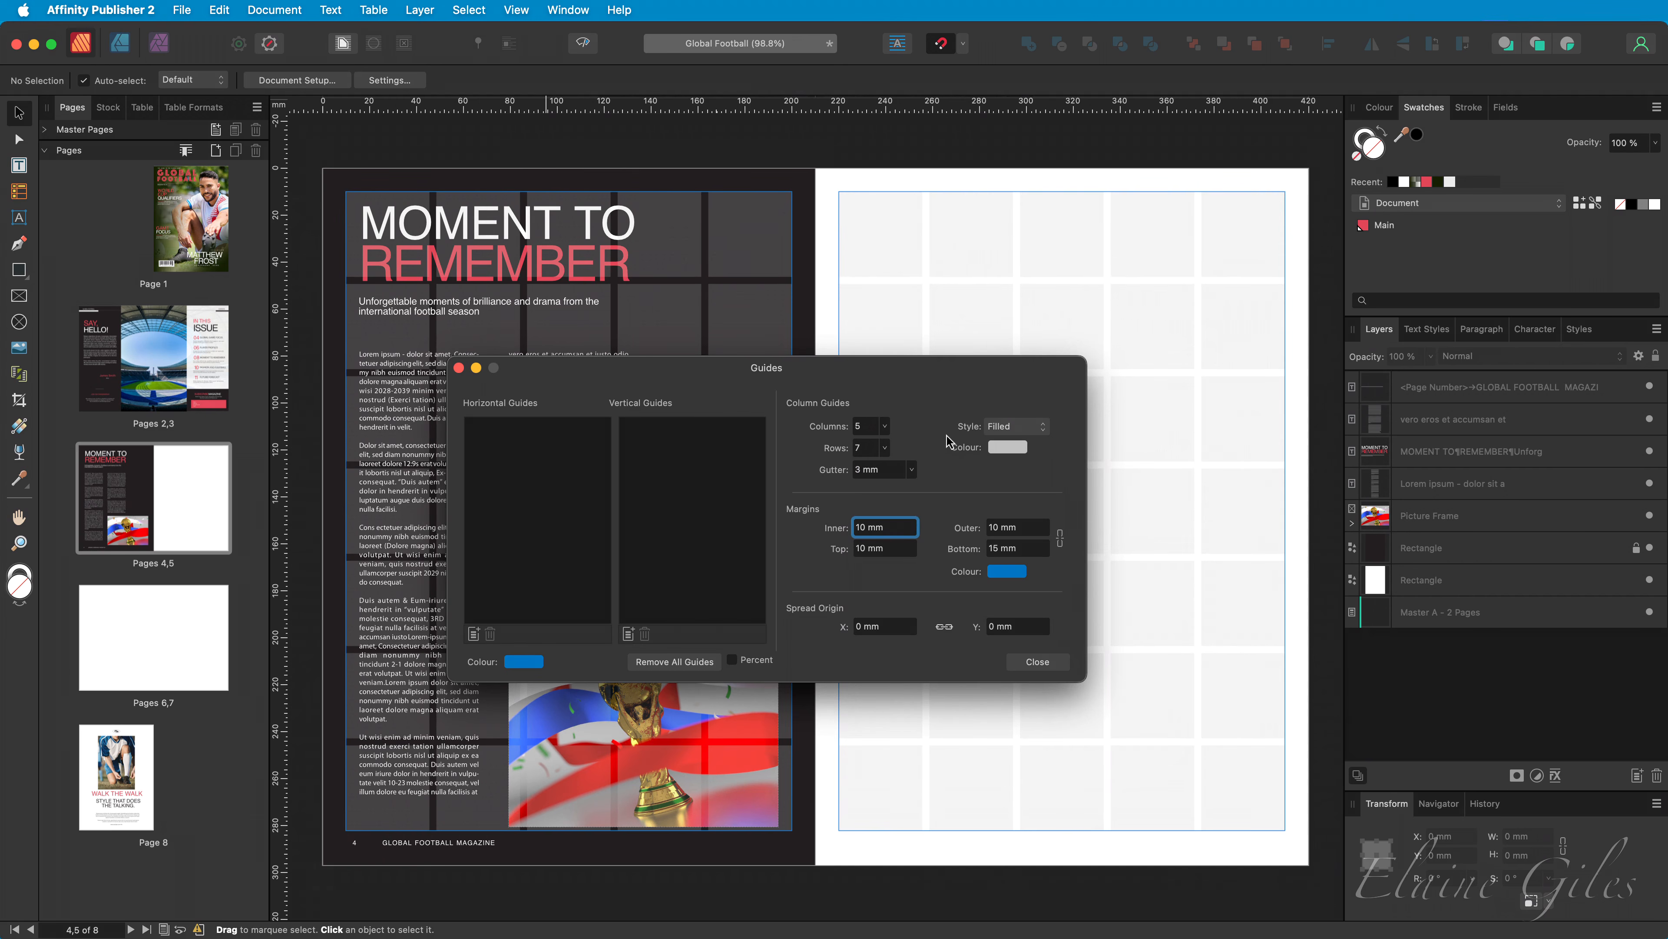
# Link the spread's margins and set them all to 0 mm
pyautogui.click(1059, 539)
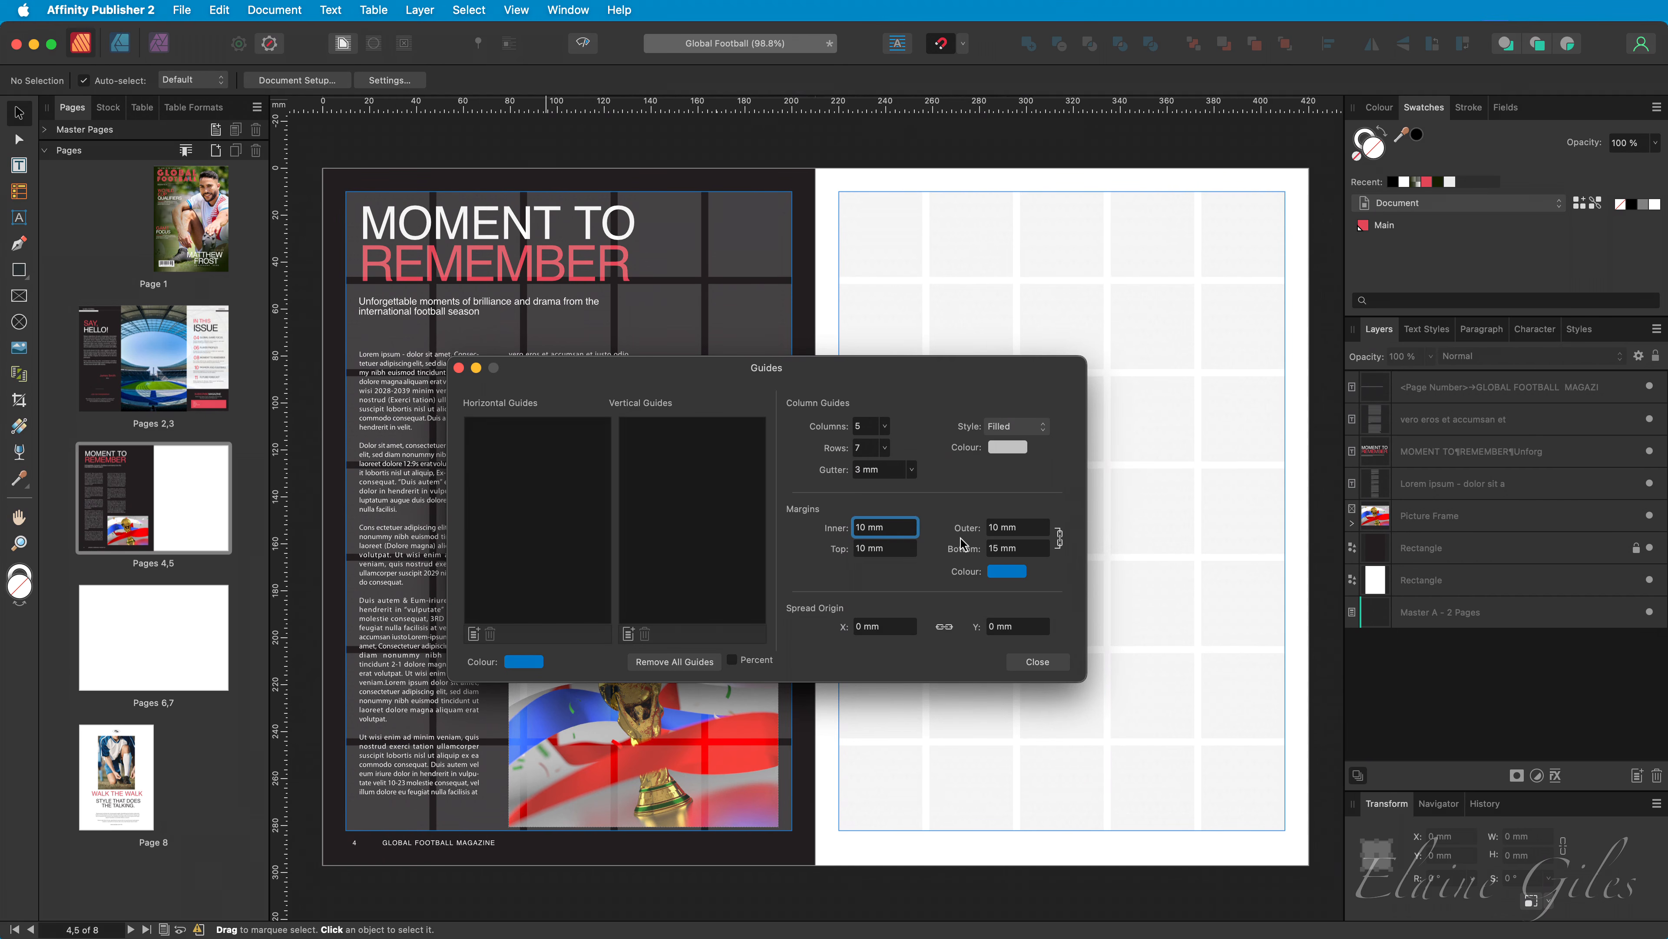
pyautogui.tripleClick(900, 531)
pyautogui.write('0')
pyautogui.press('Tab')
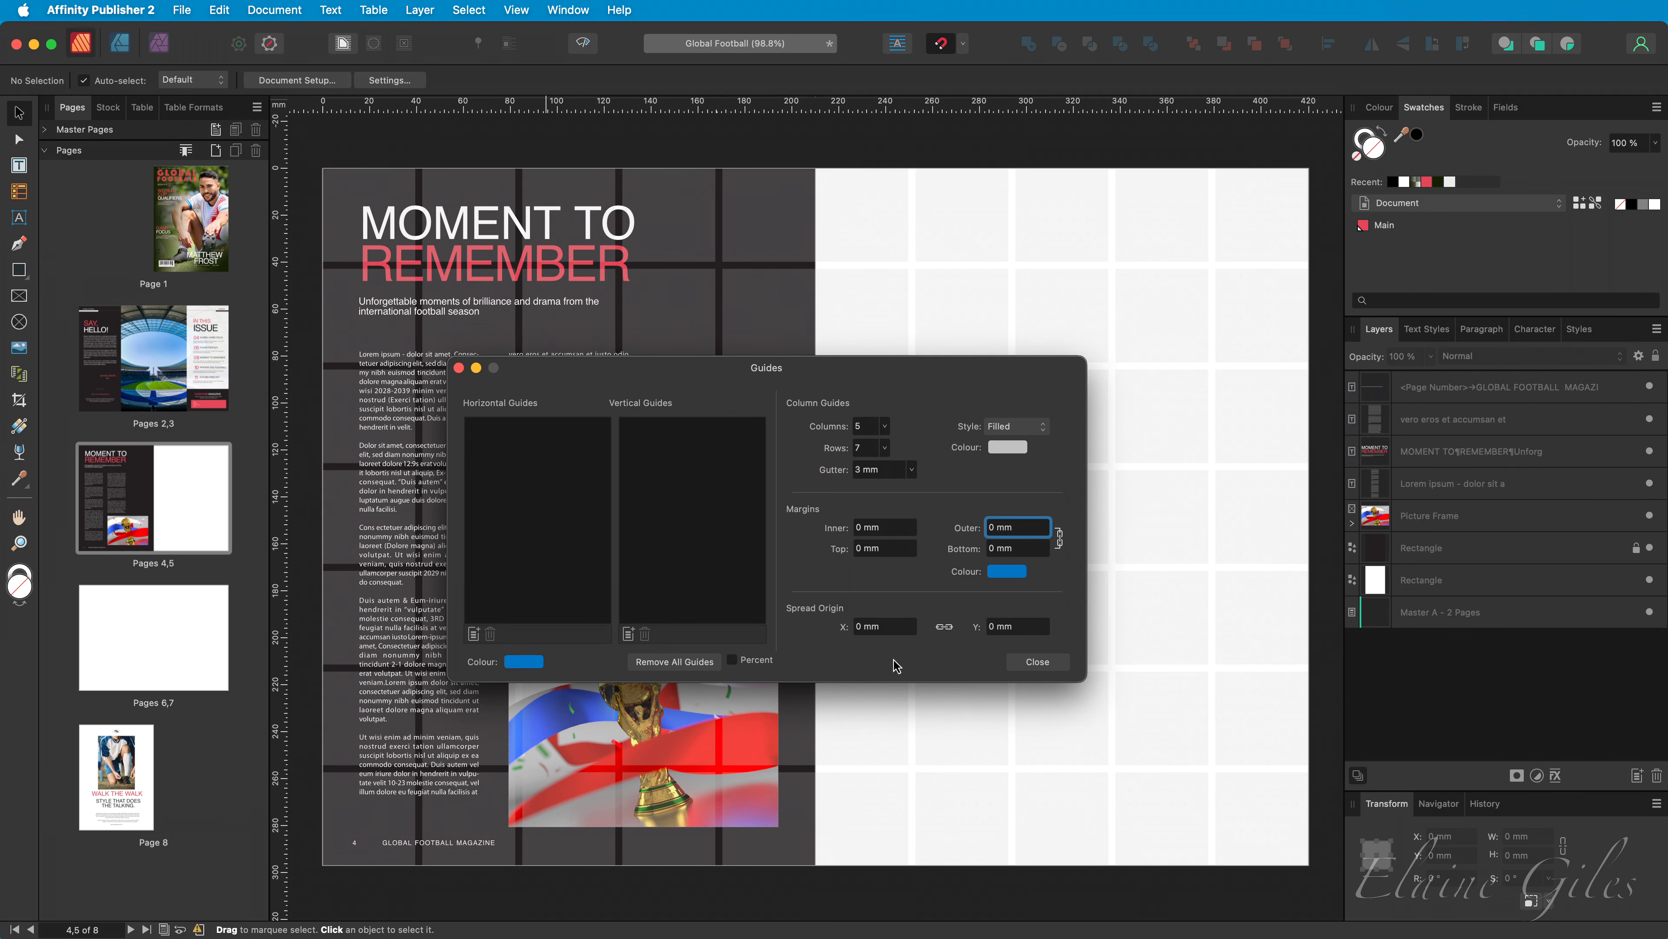
pyautogui.click(1033, 666)
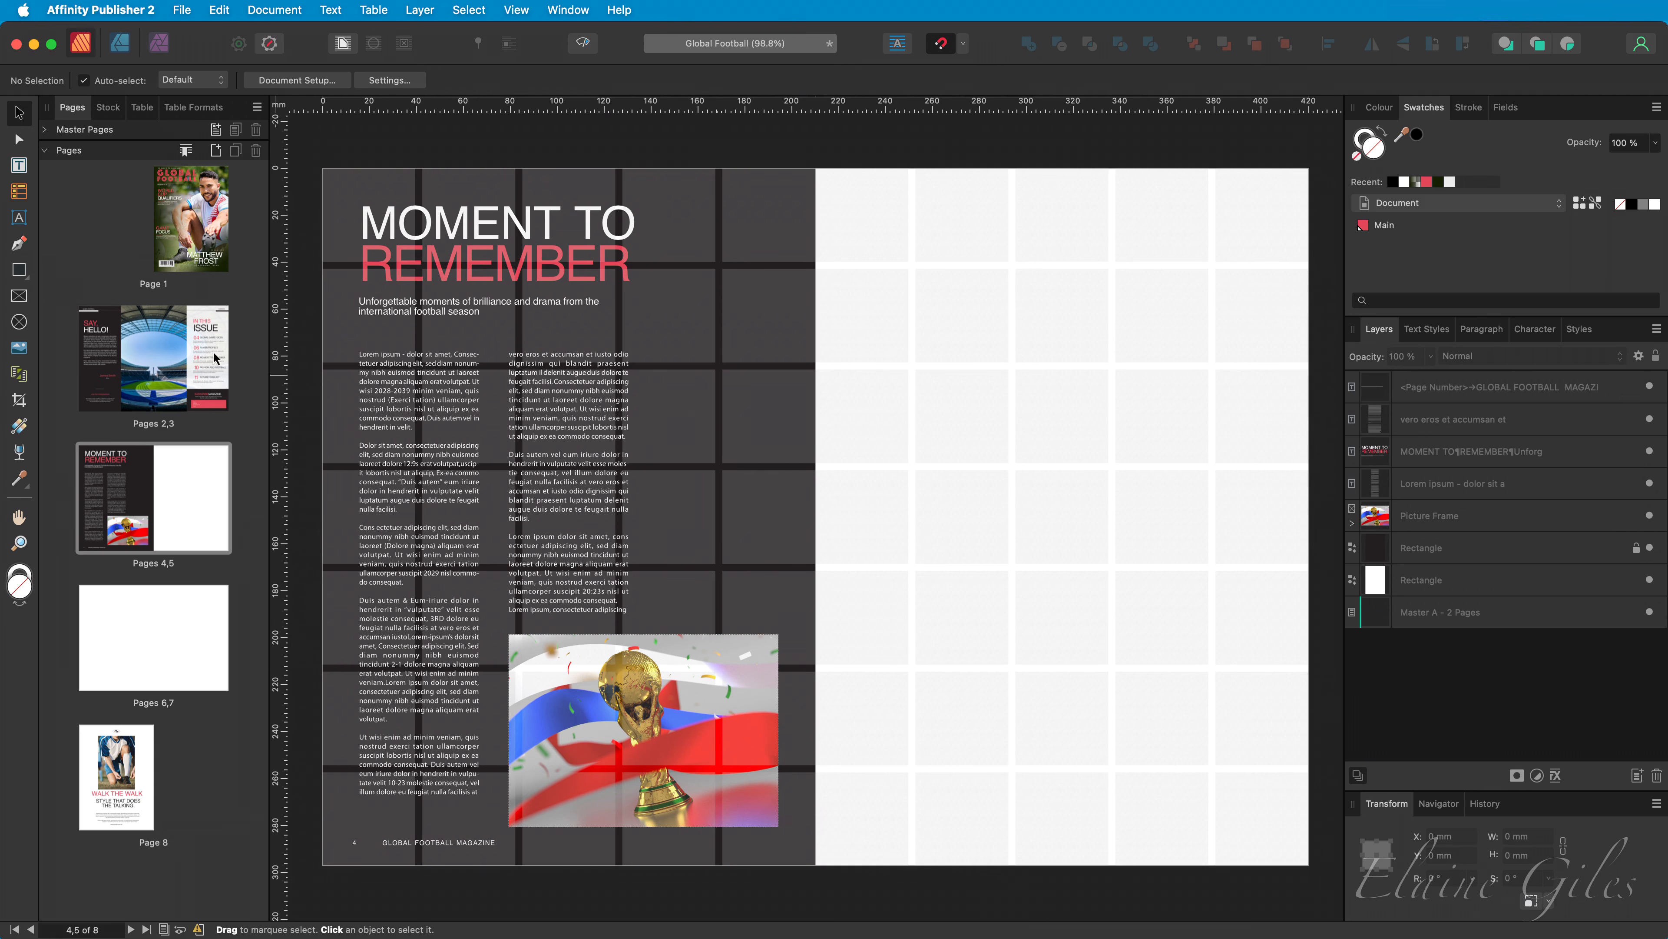
# Draw a rectangle about 39.6 by 39.9 mm over the right page's top-left grid cell and fill it with the Main swatch
pyautogui.click(19, 269)
pyautogui.moveTo(816, 169); pyautogui.dragTo(909, 261)
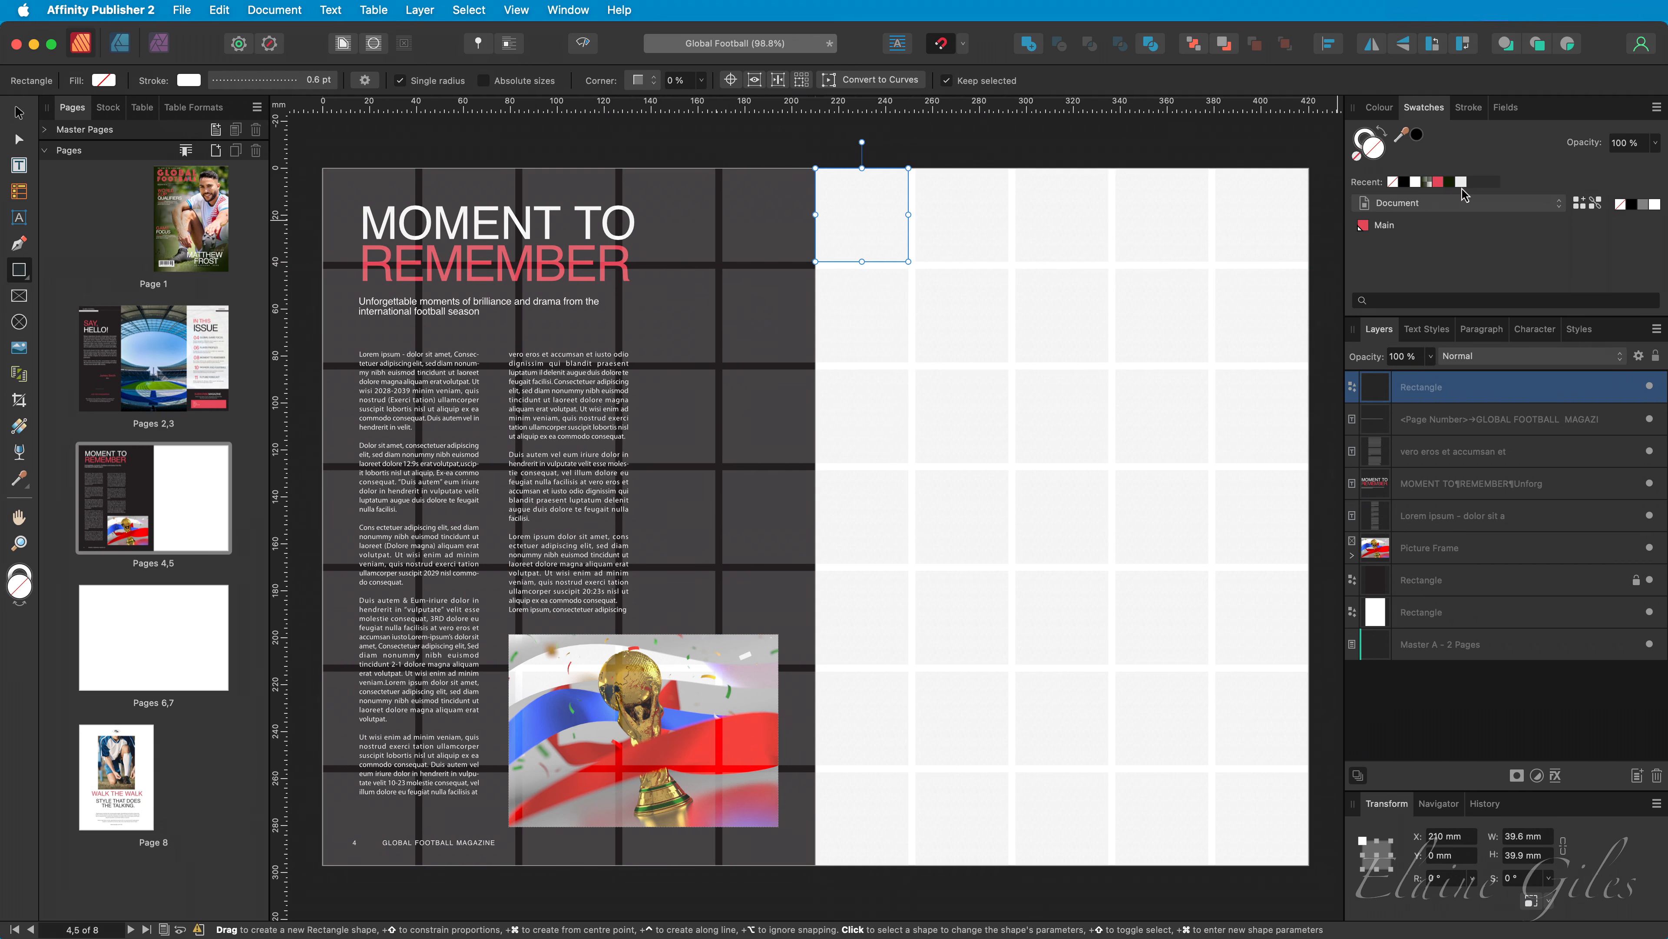
pyautogui.click(1390, 231)
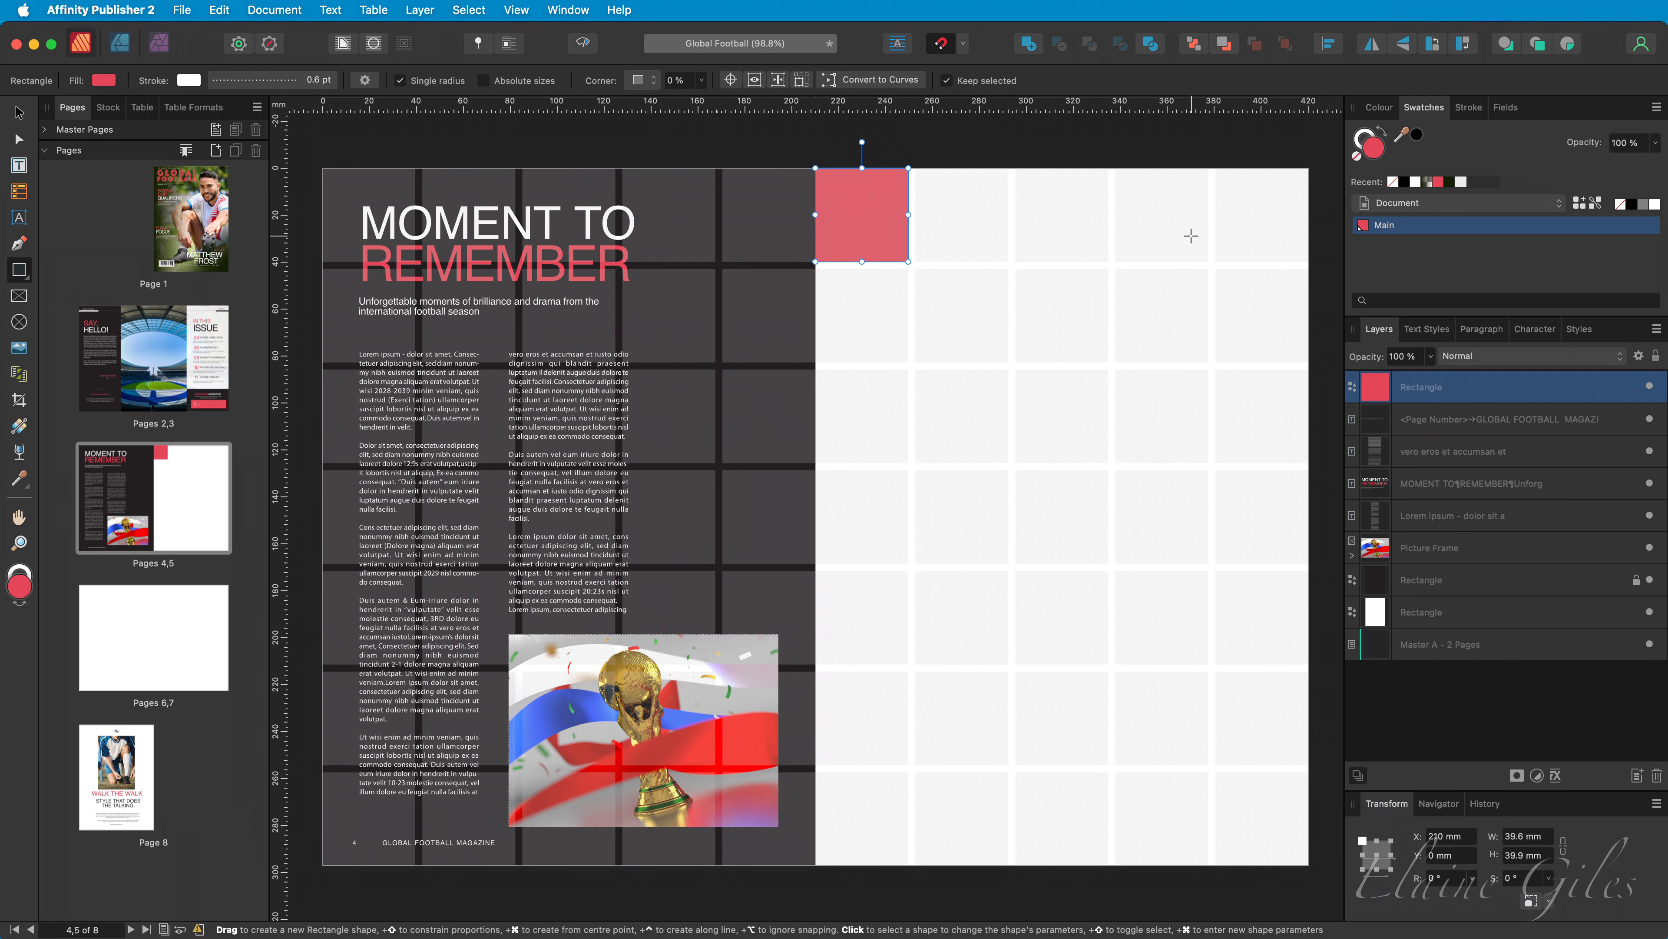
# Duplicate the rectangle across the page with 4 copies offset 42.6 mm horizontally
pyautogui.press('Return')
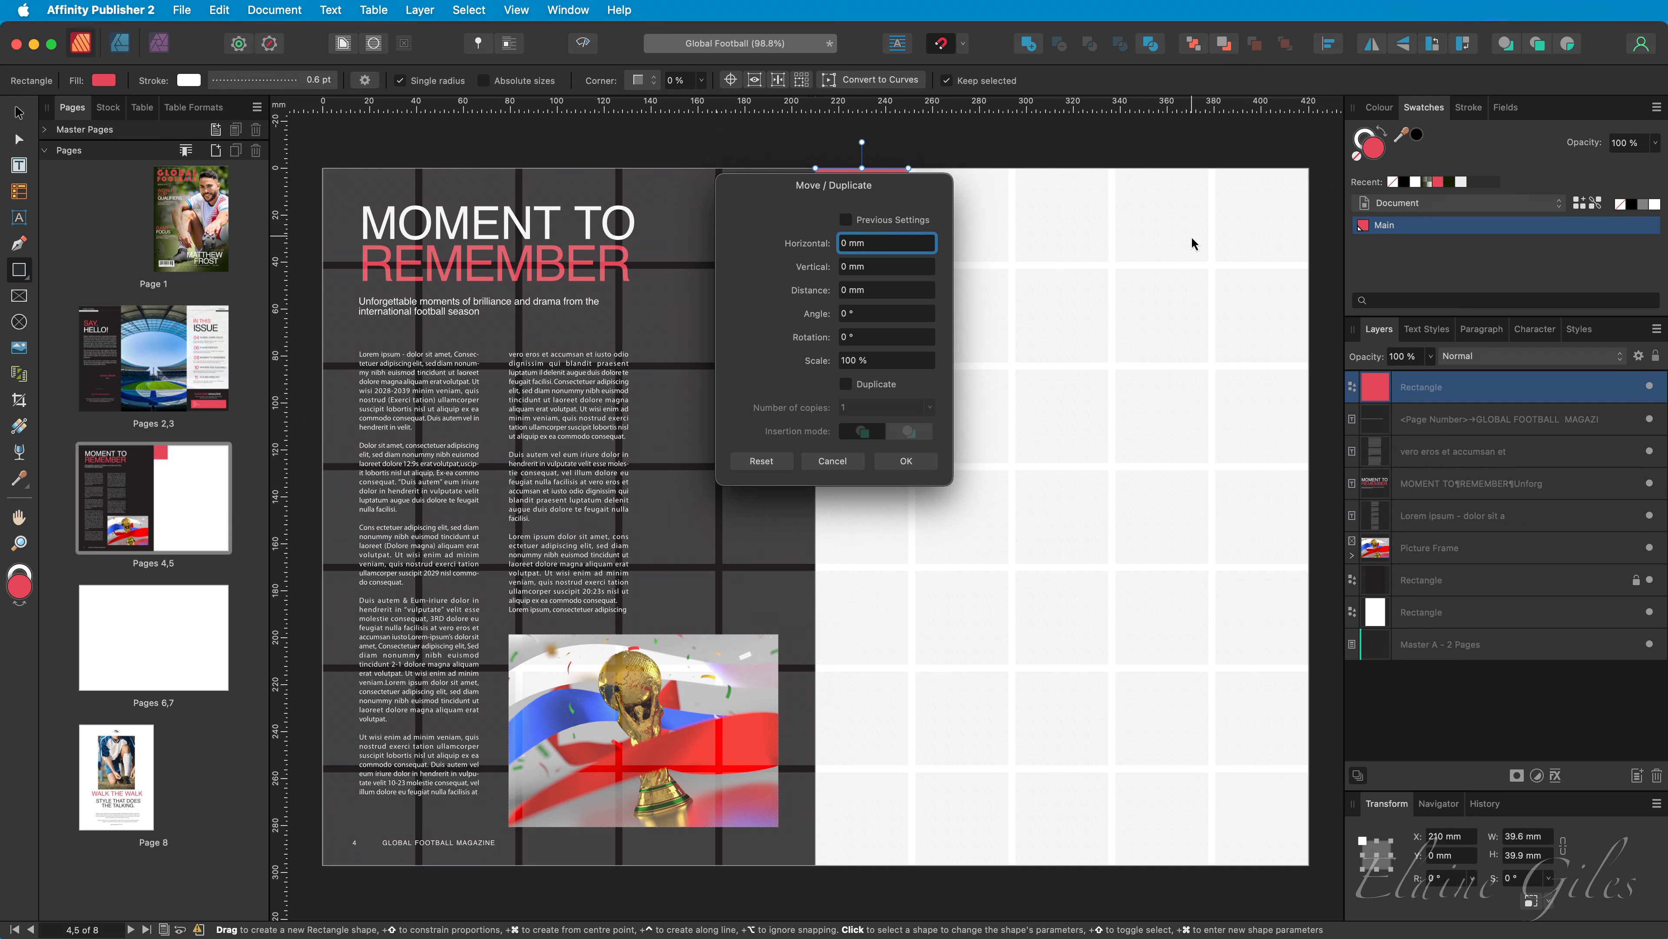
pyautogui.write('42.6')
pyautogui.press('Tab')
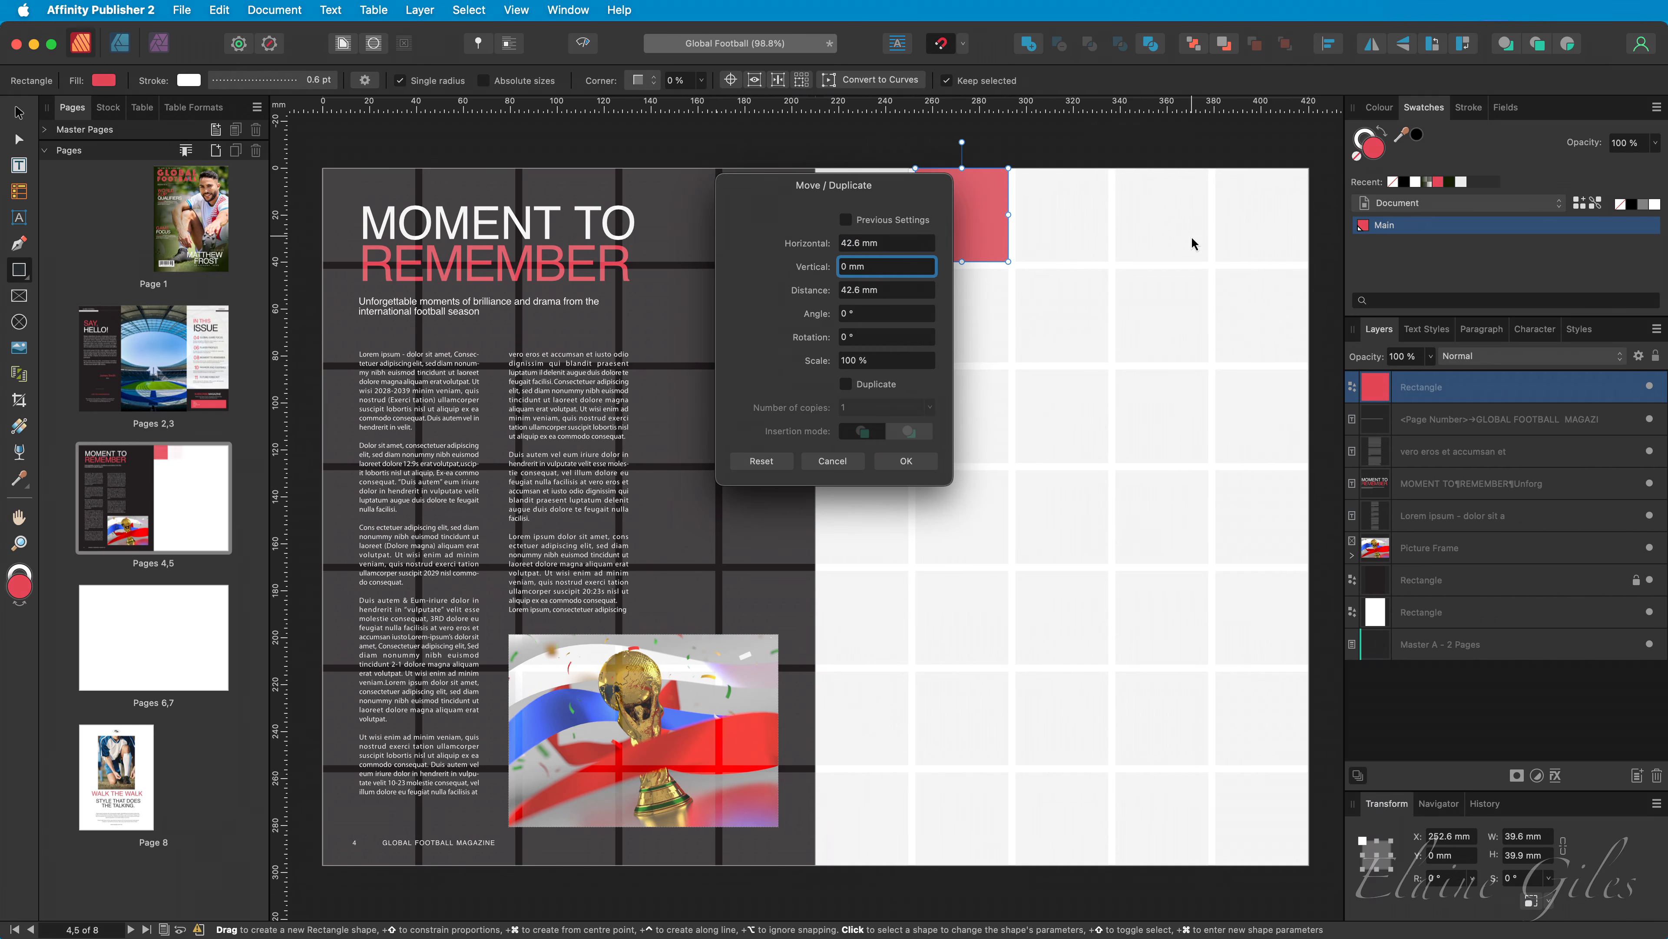
pyautogui.click(874, 385)
pyautogui.click(882, 406)
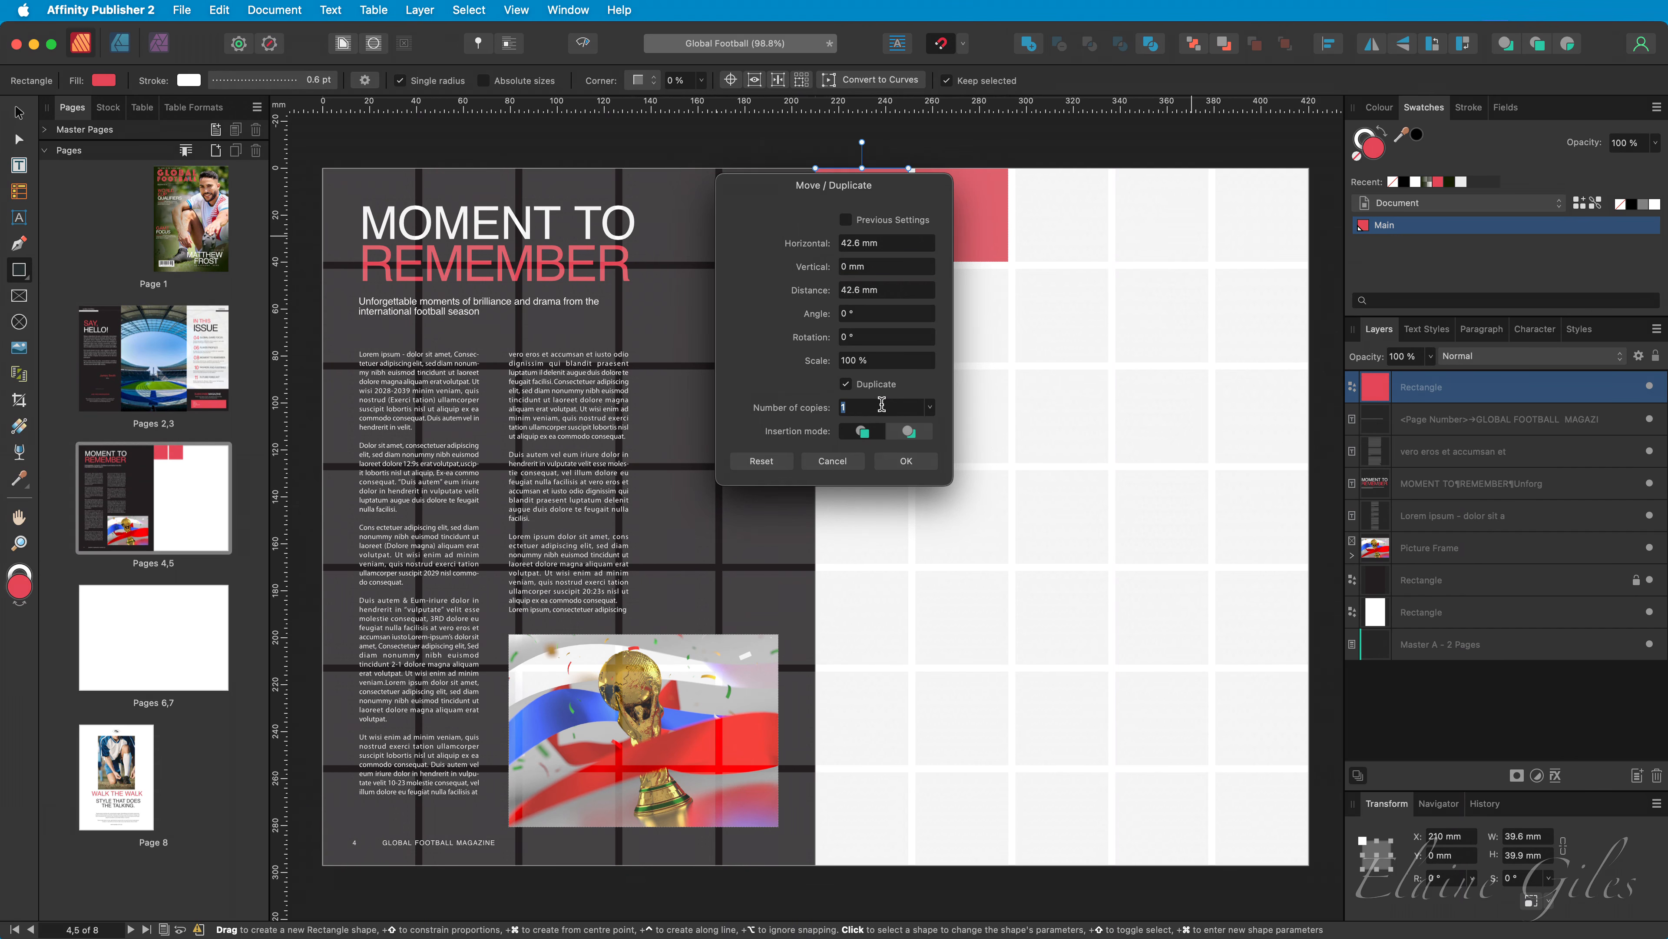
pyautogui.write('4')
pyautogui.press('Tab')
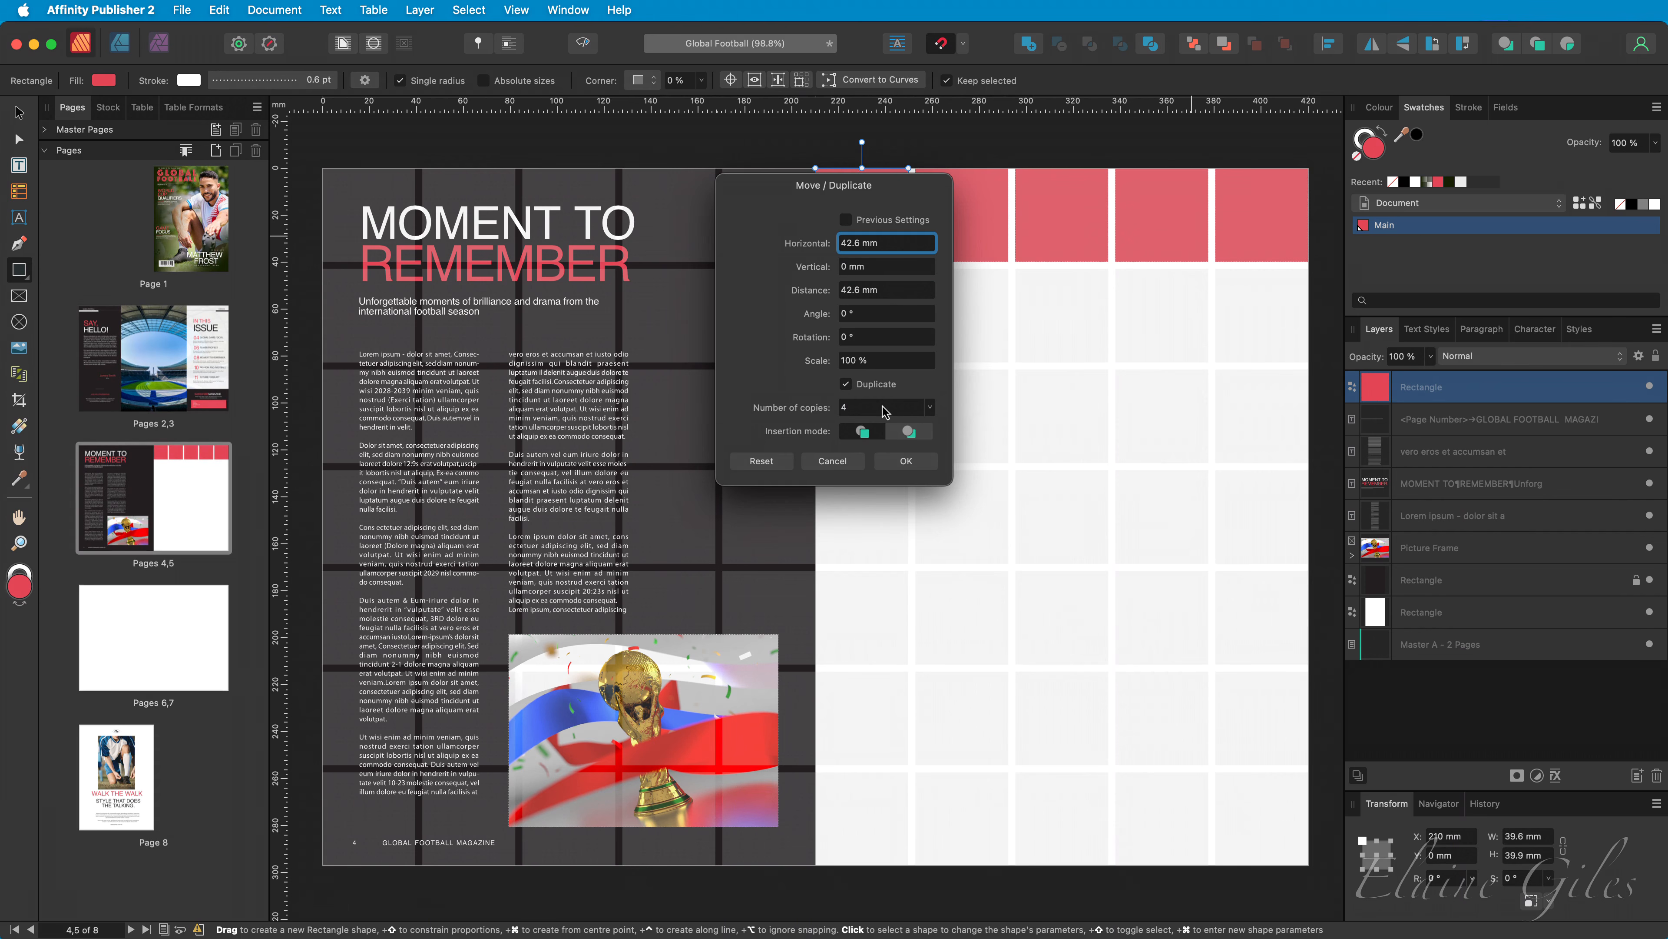
pyautogui.click(924, 465)
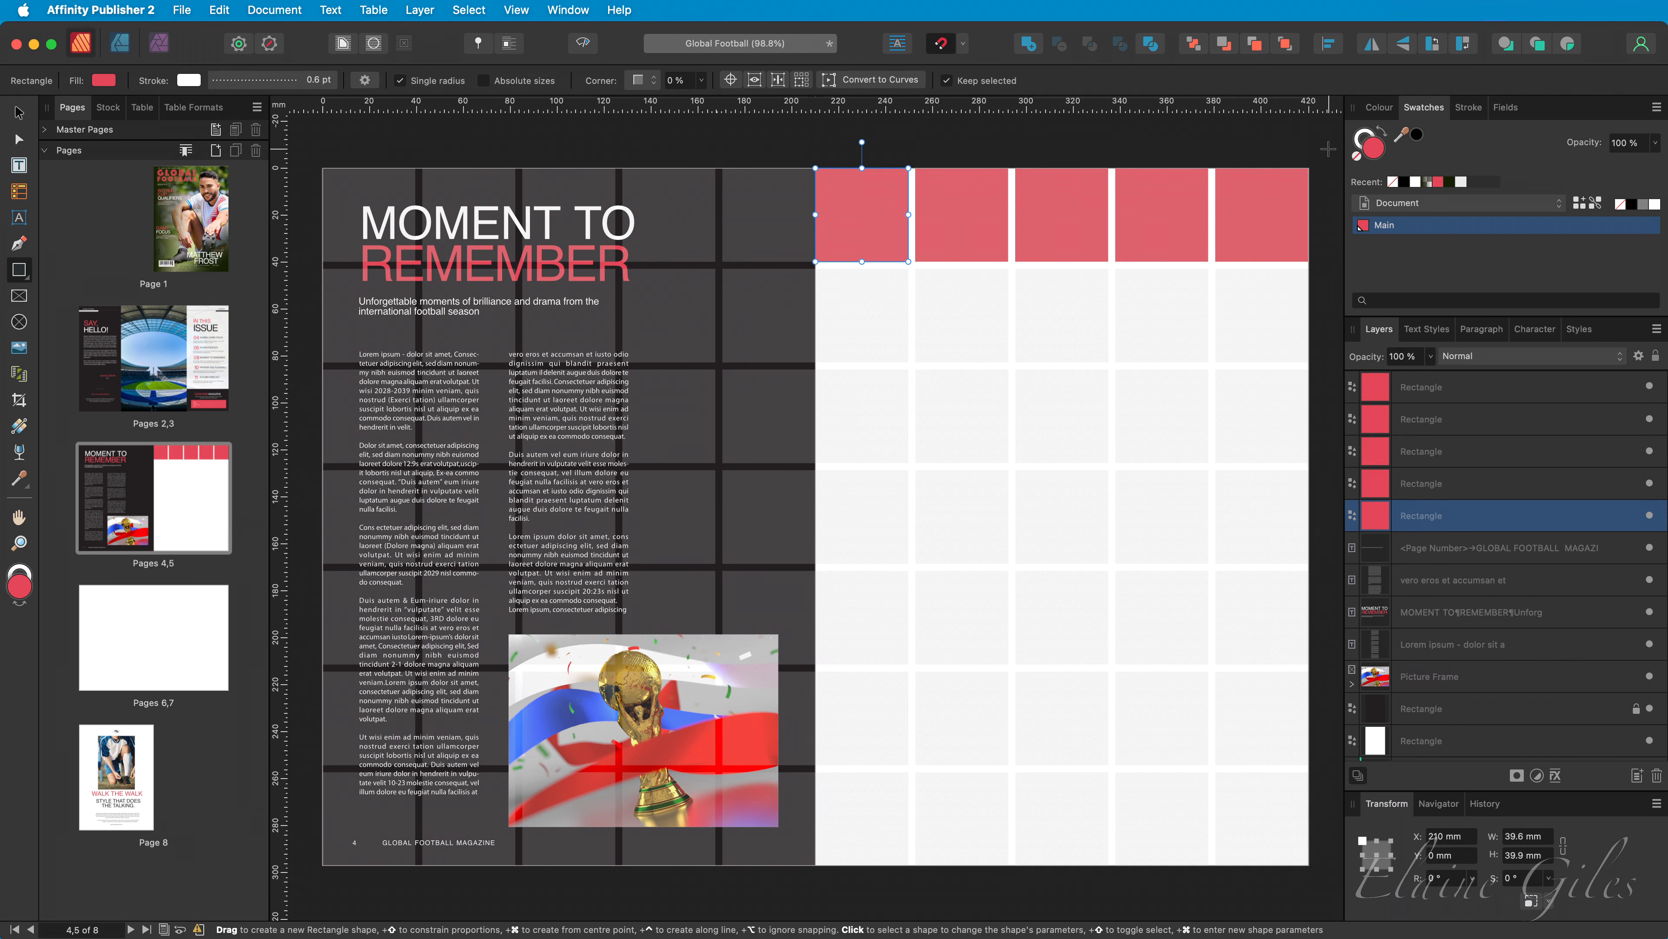
# Duplicate the whole row of five rectangles down the page with 6 copies offset 42.9 mm vertically
pyautogui.press('v')
pyautogui.moveTo(1329, 149); pyautogui.dragTo(799, 284)
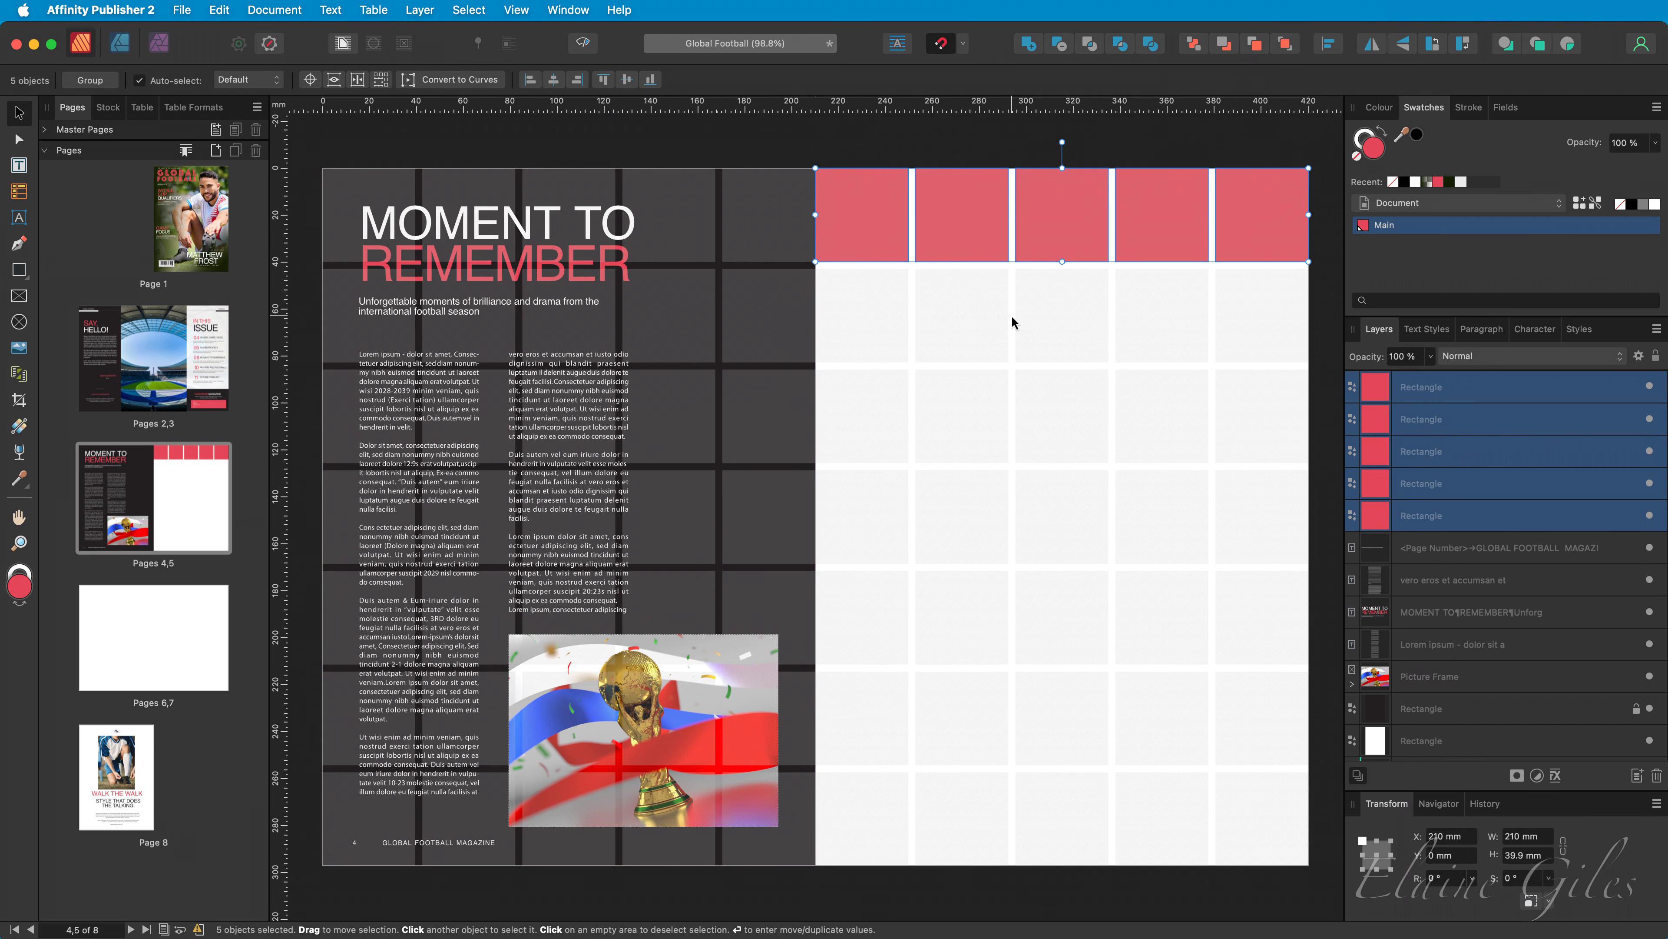
pyautogui.press('Return')
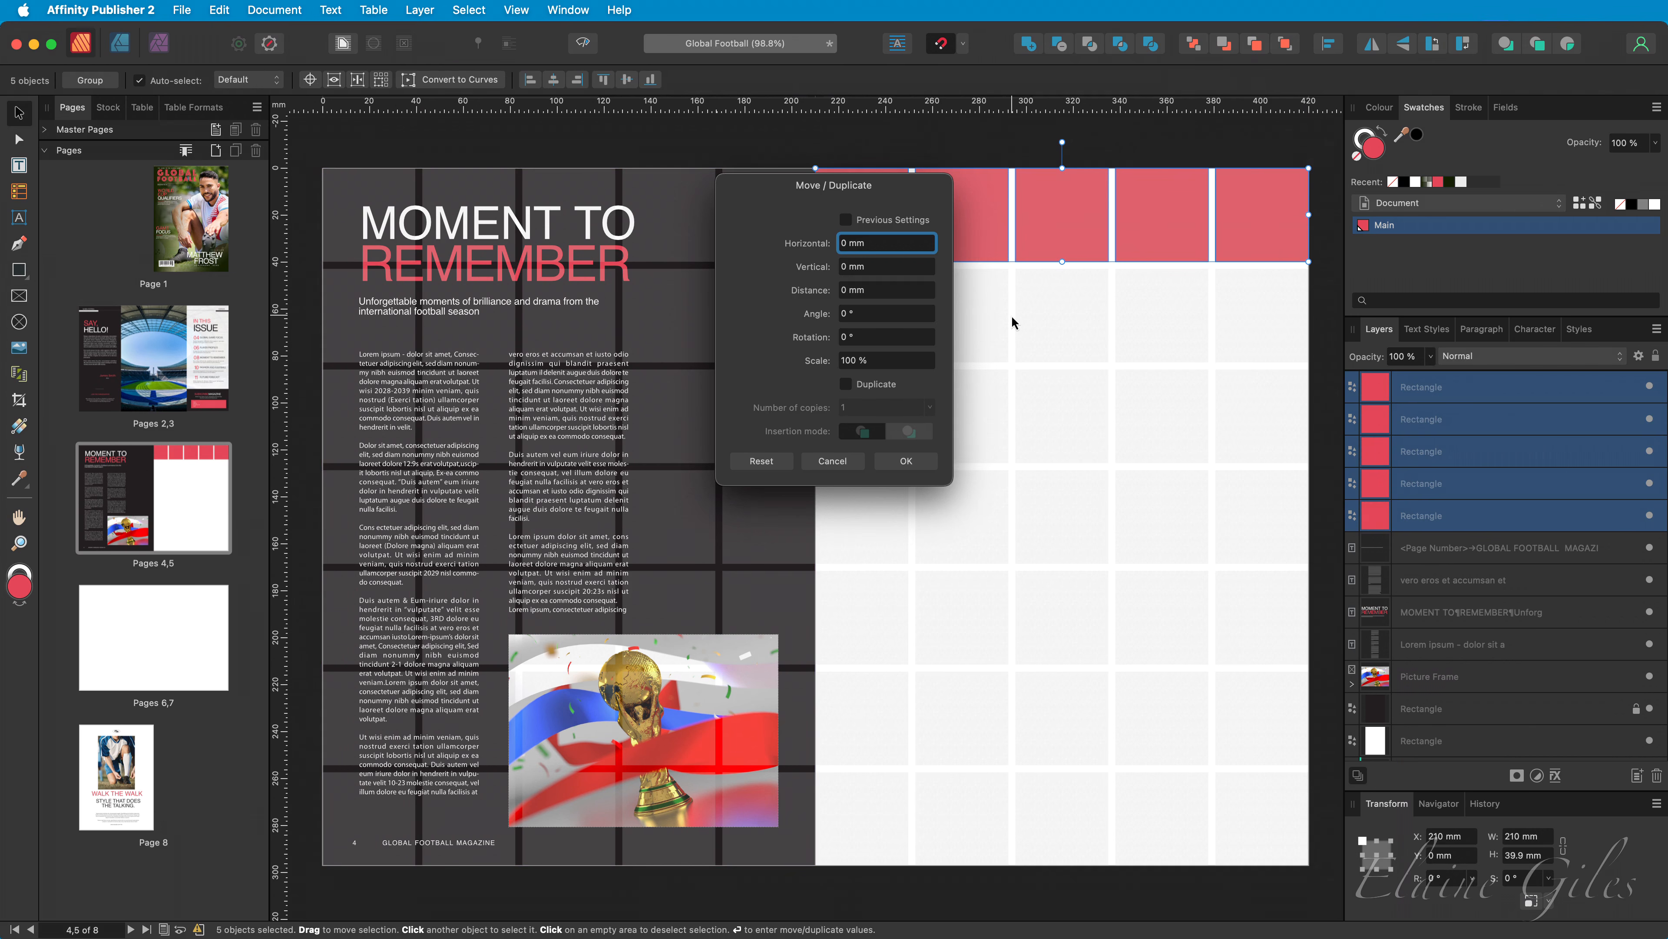
pyautogui.press('Tab')
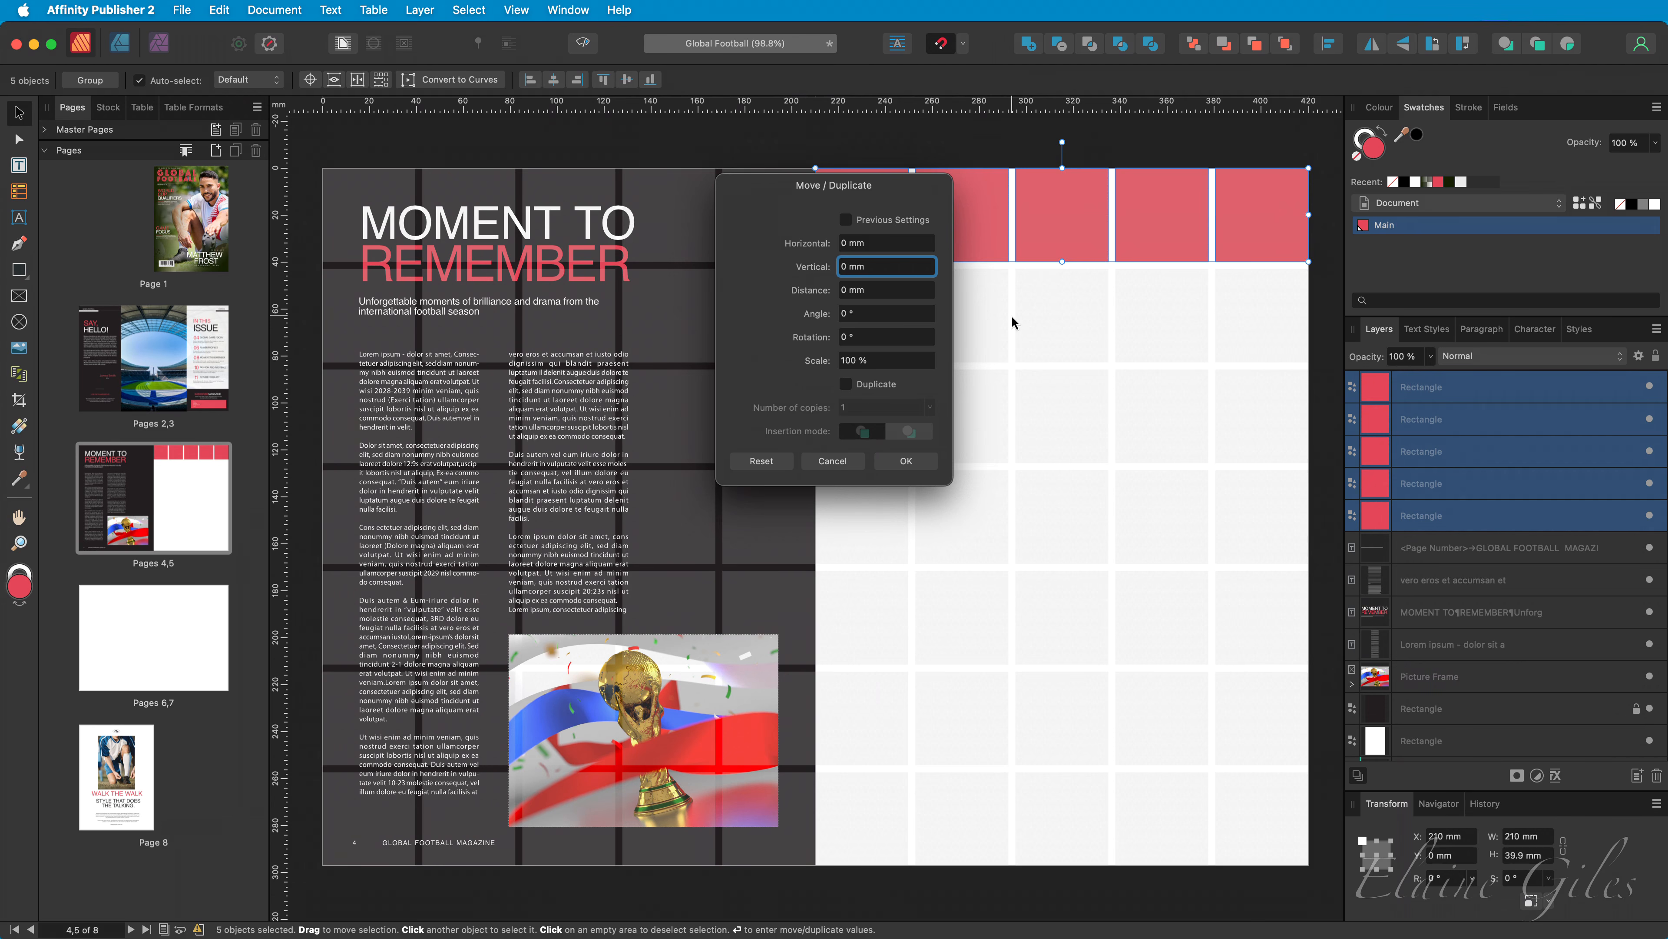
pyautogui.write('42.9')
pyautogui.press('Tab')
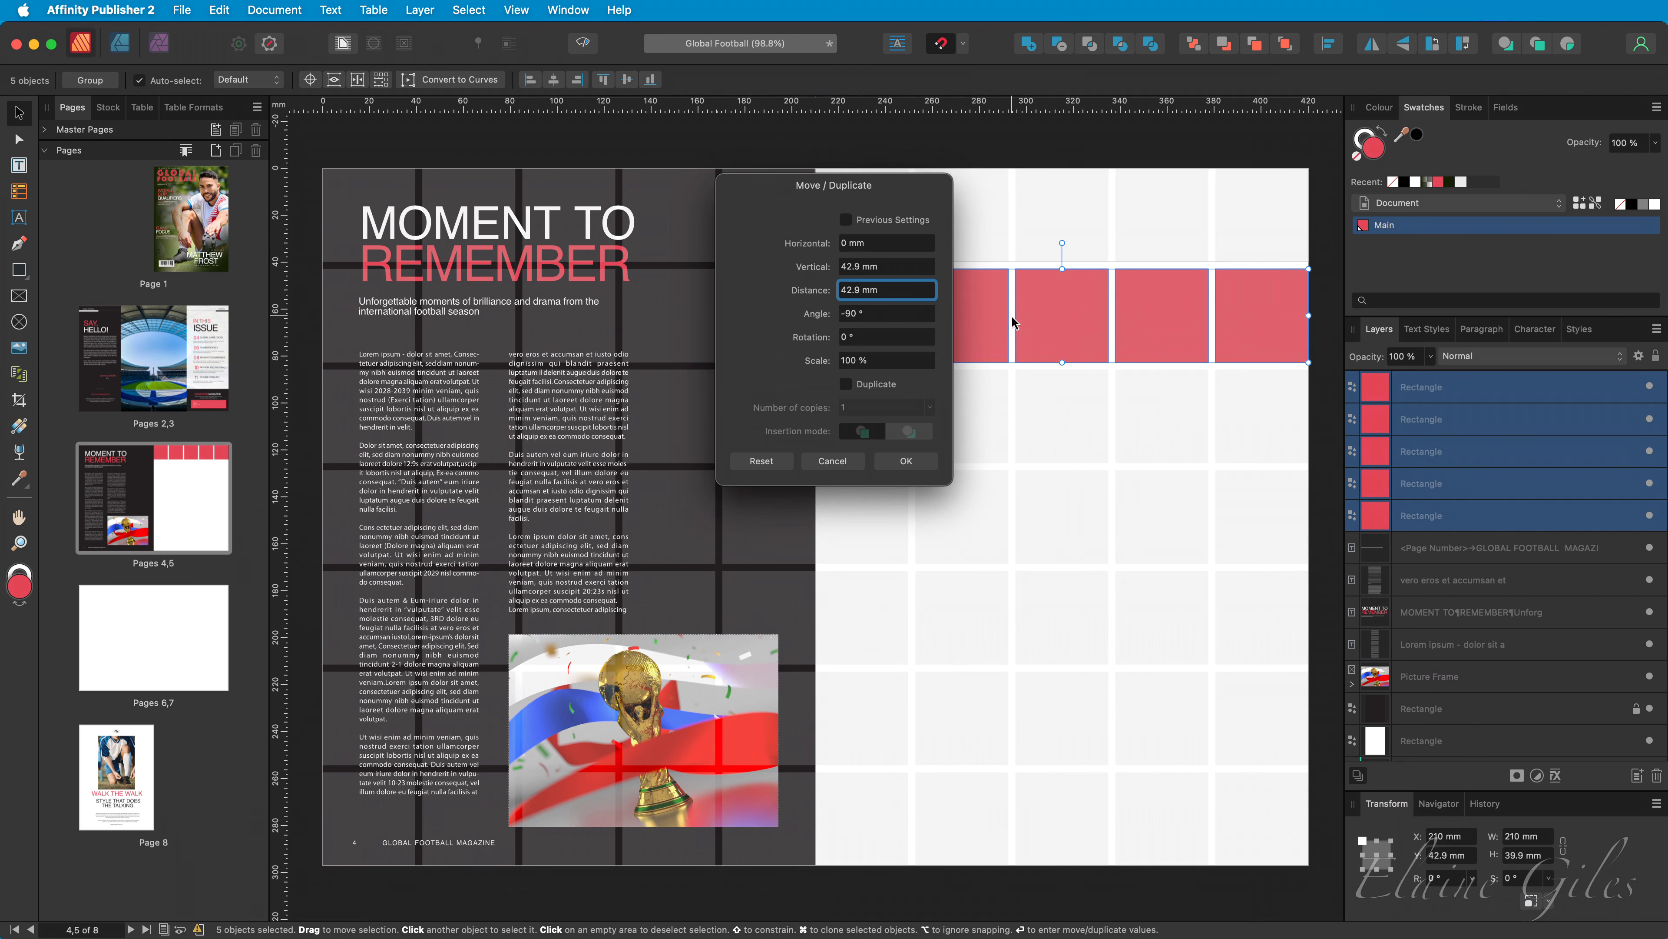
pyautogui.click(856, 385)
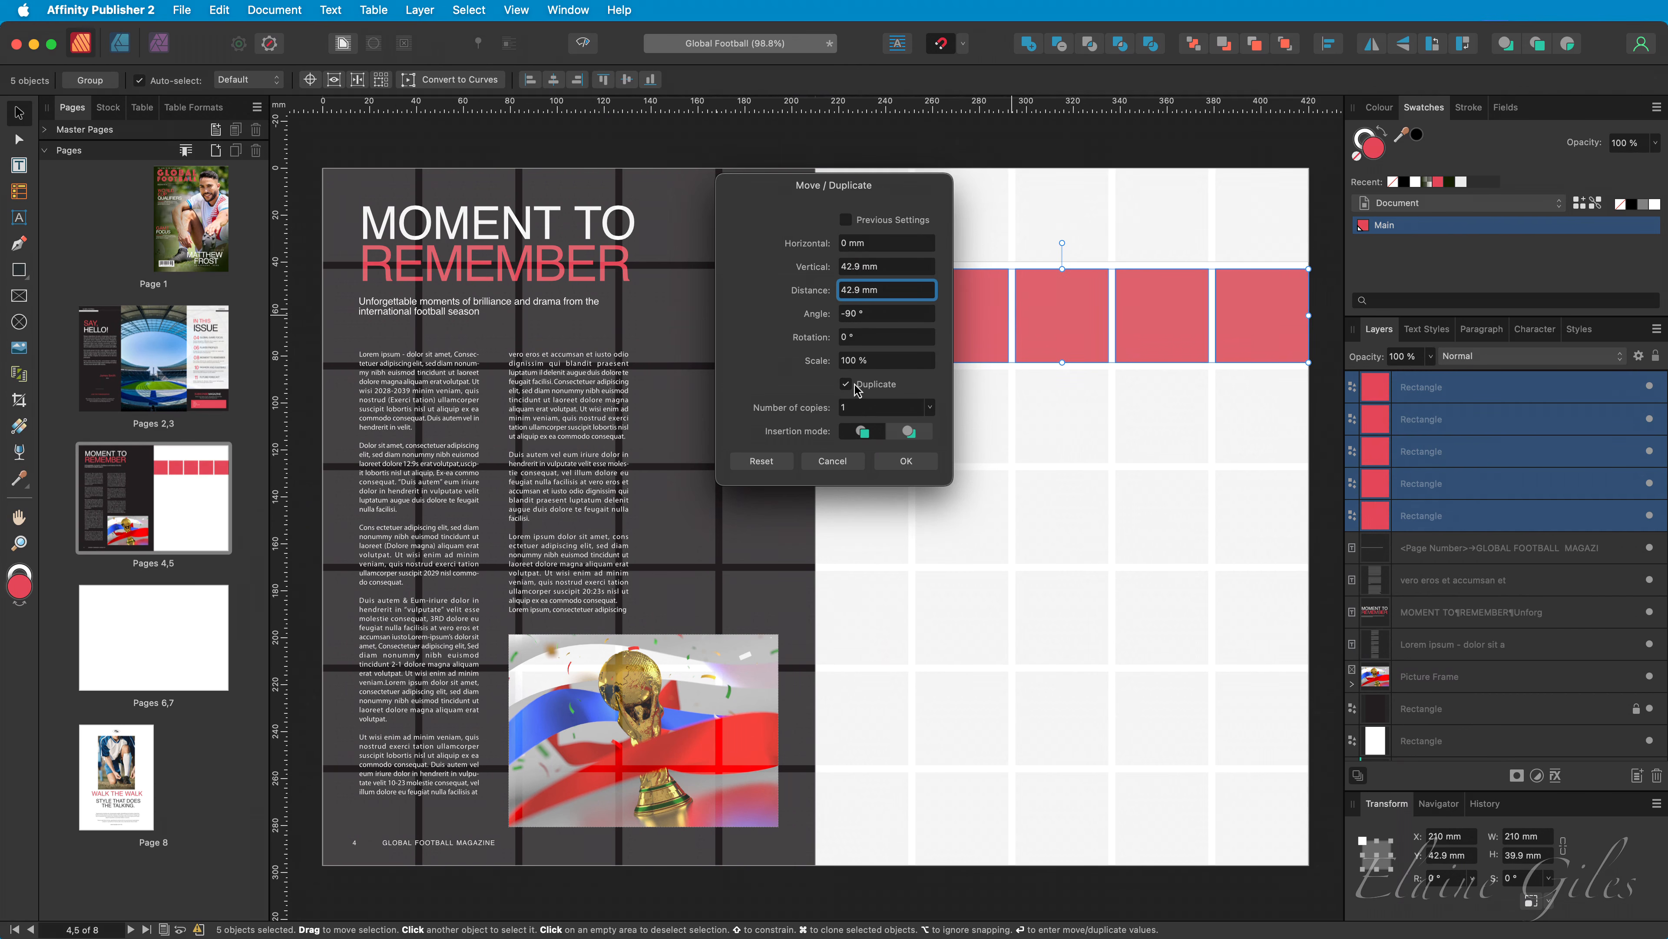
pyautogui.click(865, 405)
pyautogui.write('6')
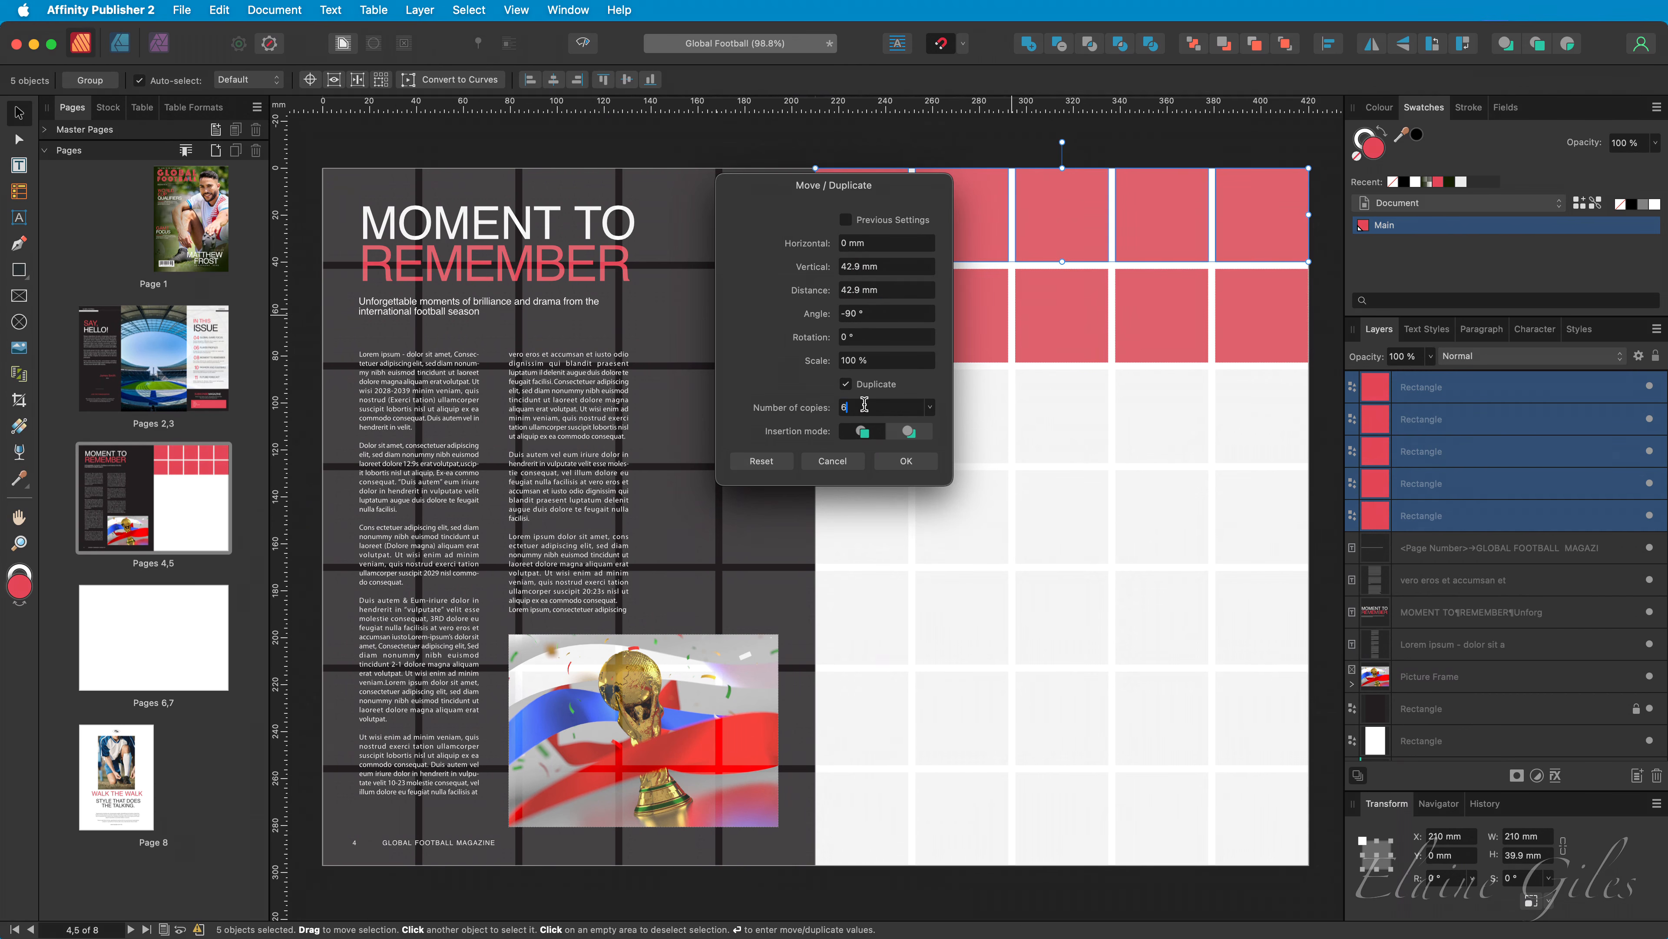
pyautogui.press('Tab')
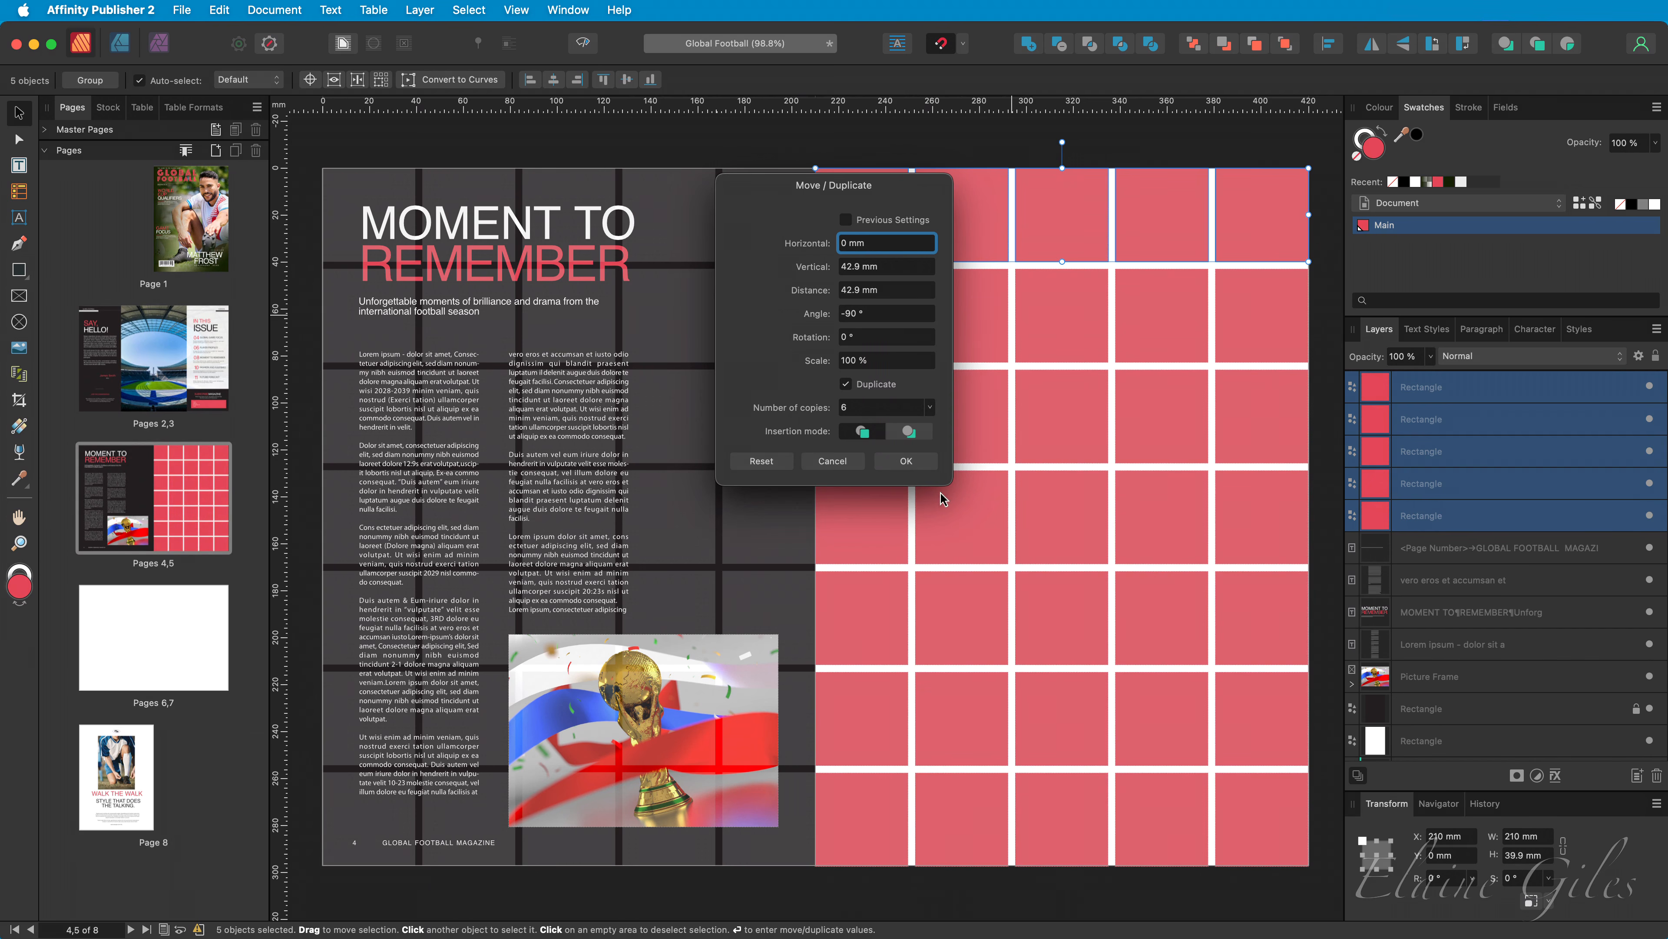
pyautogui.click(928, 462)
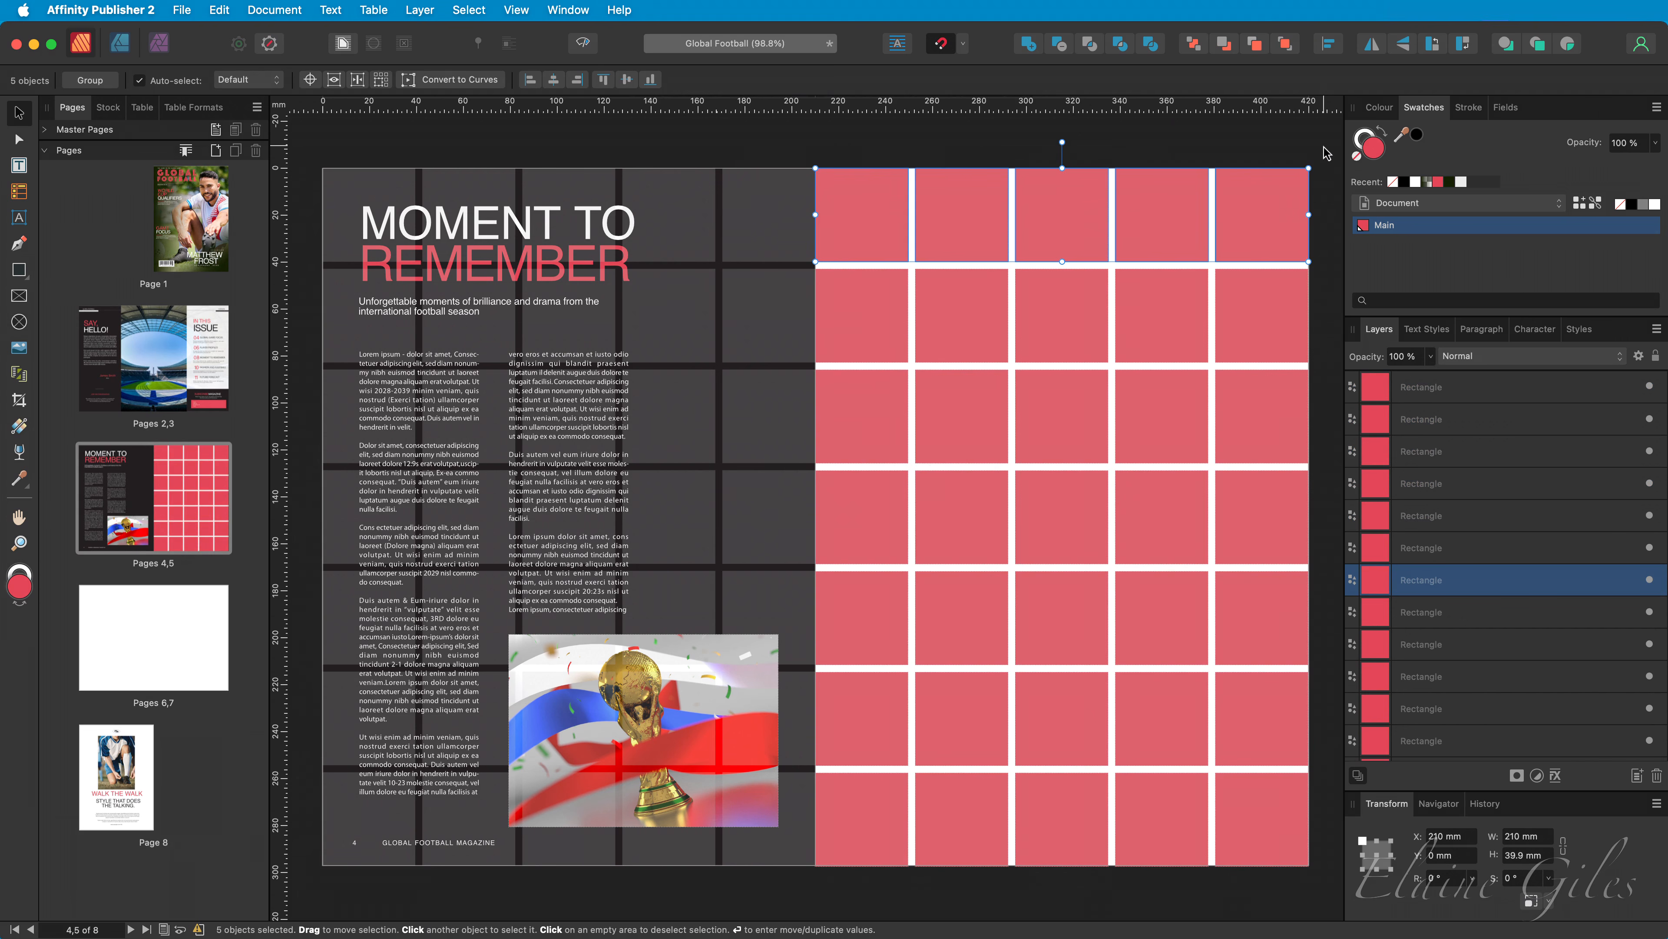
# Group all the red rectangles on the right page and keep a hidden duplicate of the group
pyautogui.moveTo(1324, 146); pyautogui.dragTo(807, 899)
pyautogui.press('super+g')
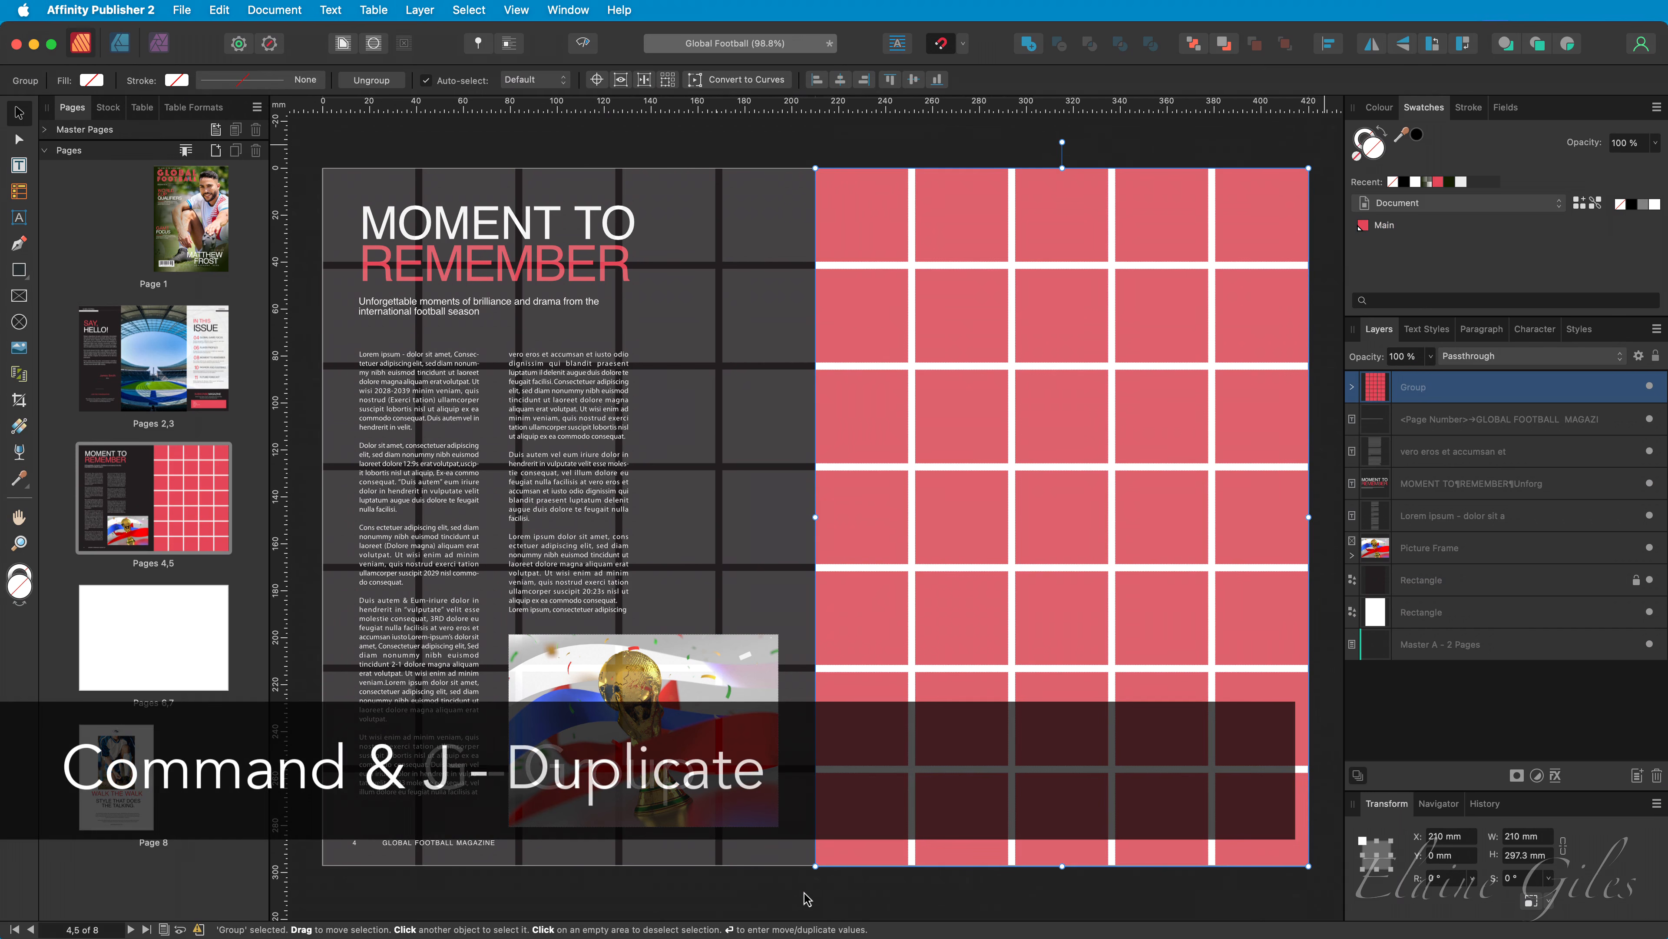
pyautogui.press('super+j')
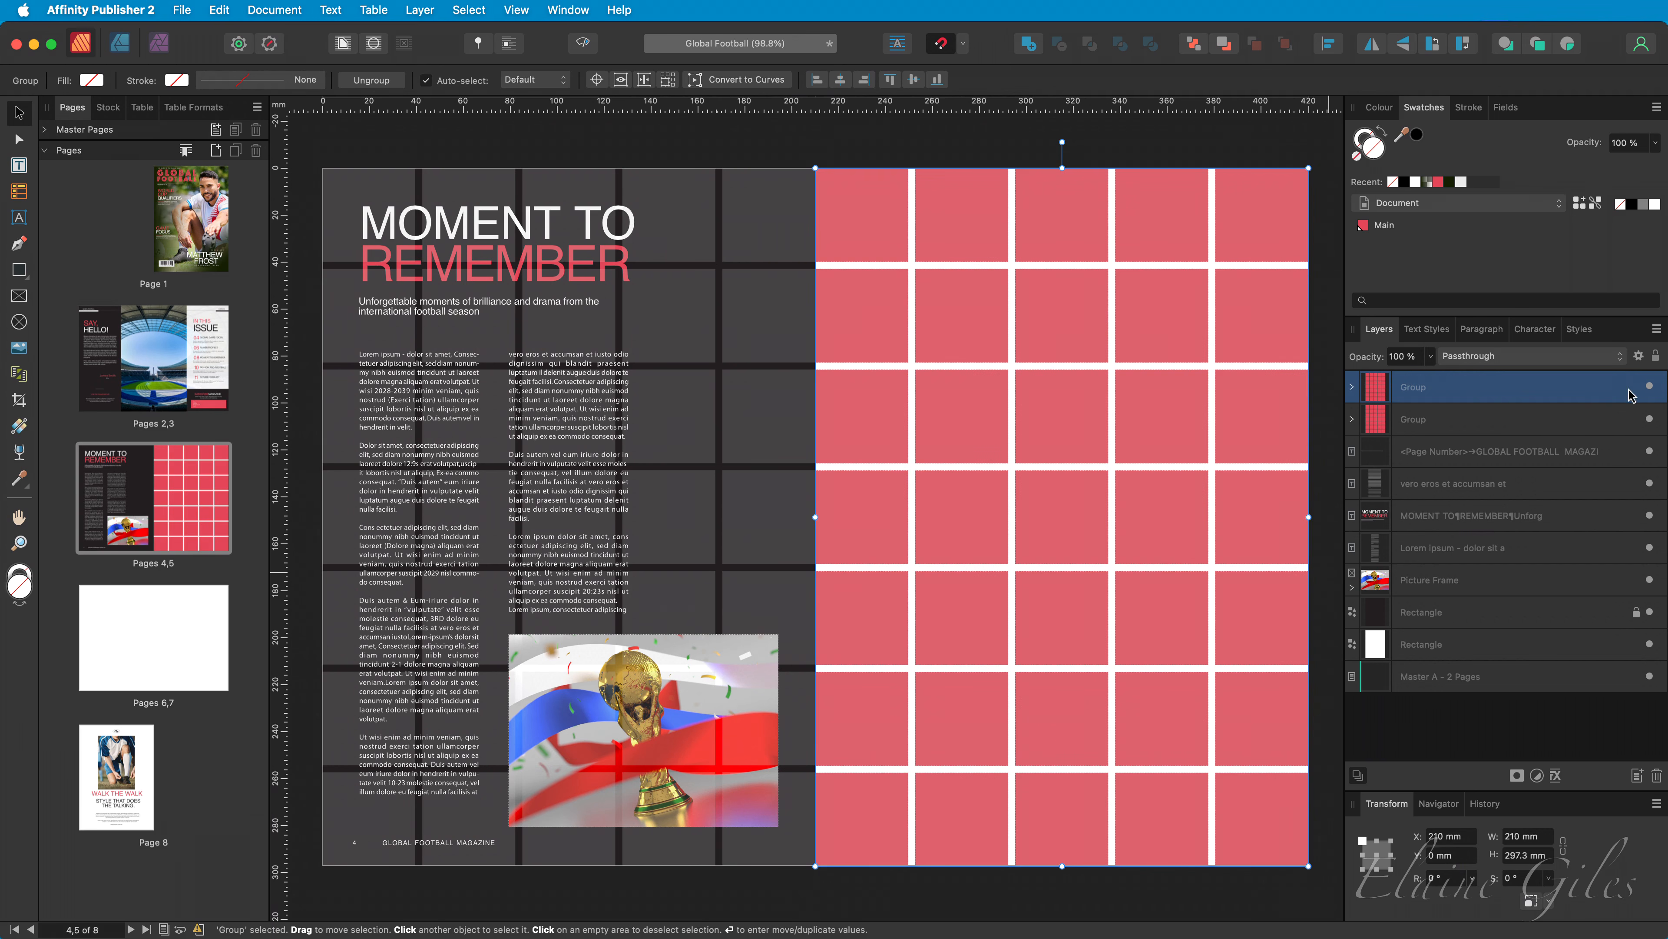
# Merge the visible group's rectangles into a single curves object with Add and remove its fill
pyautogui.click(1448, 422)
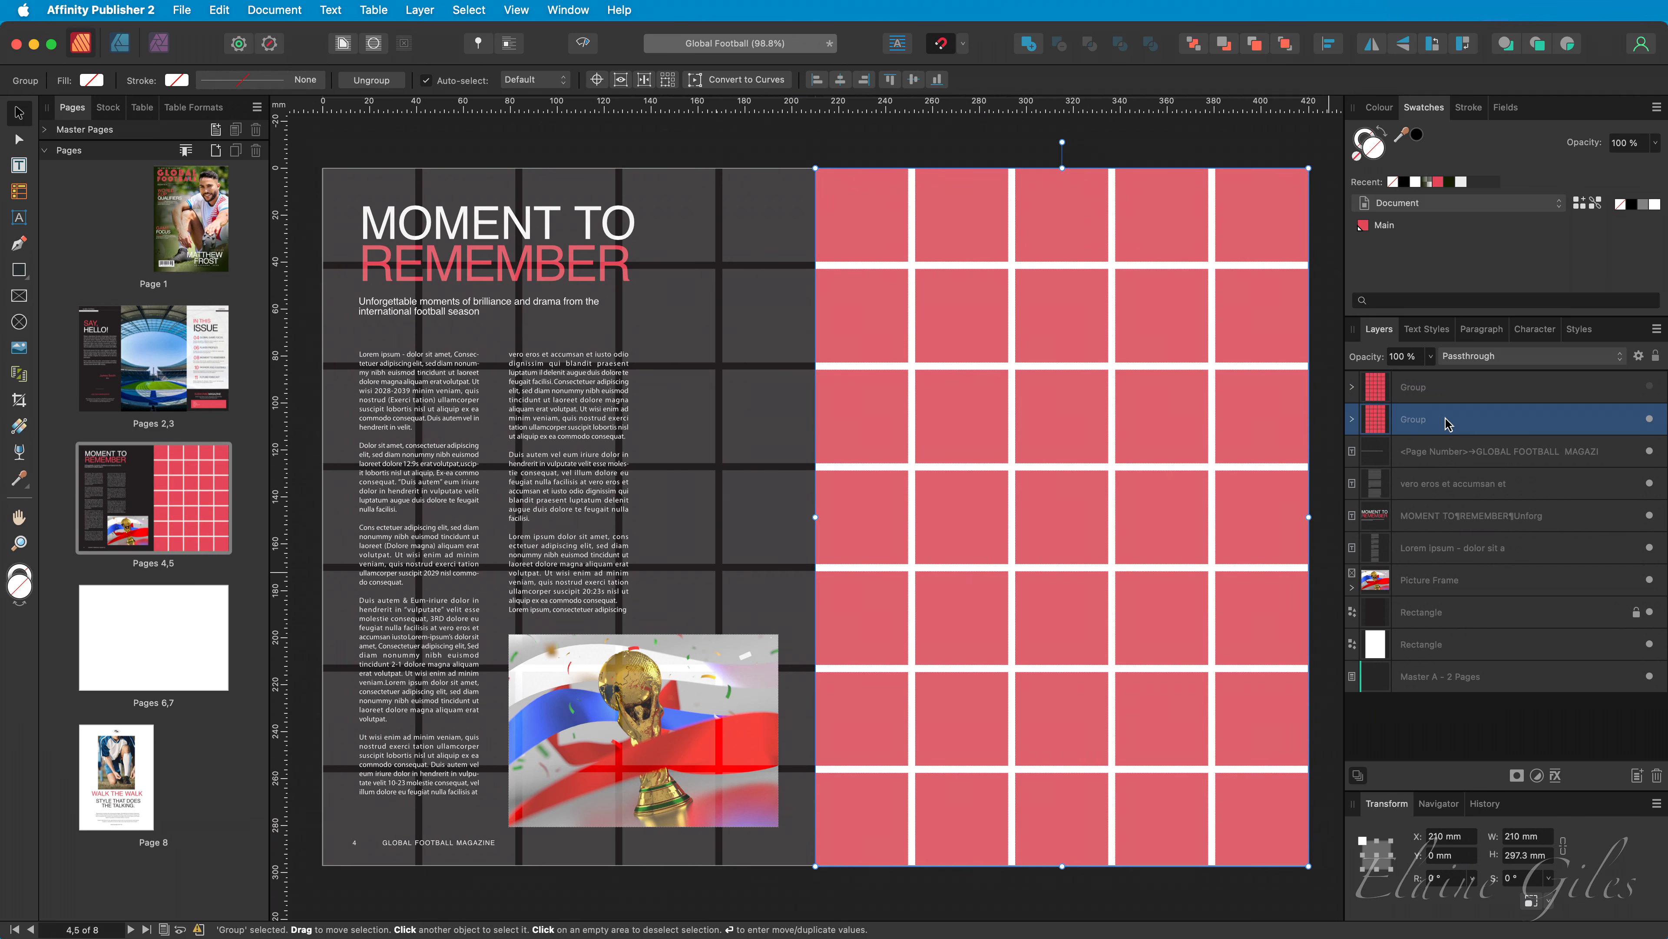
pyautogui.click(1030, 54)
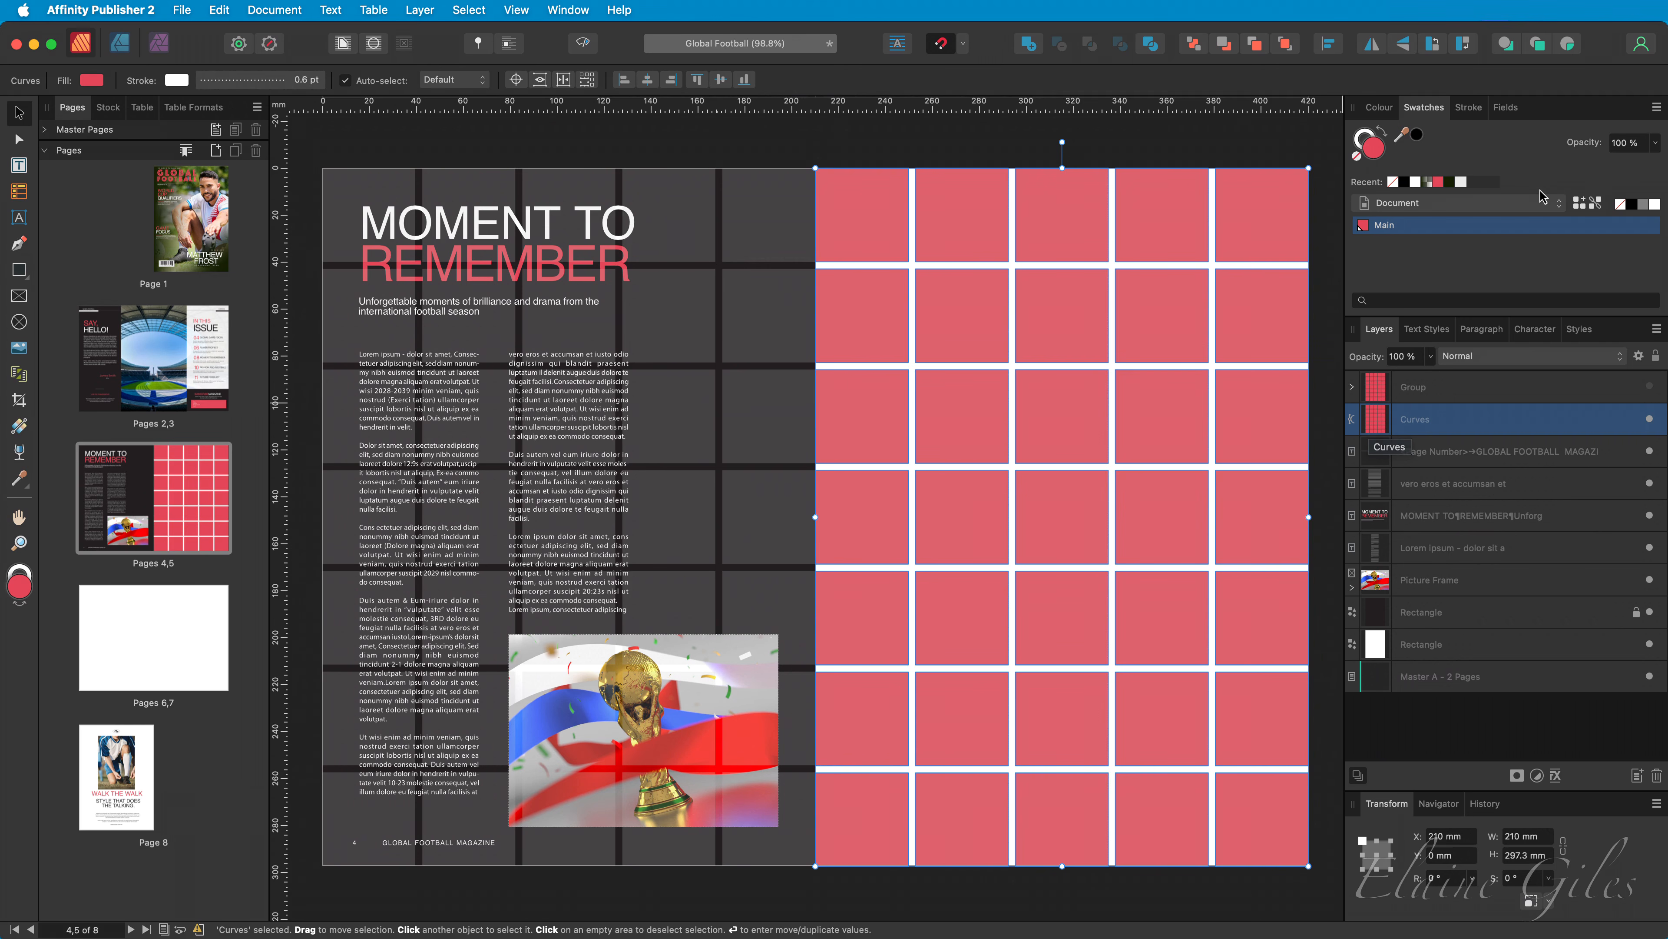
pyautogui.click(1621, 206)
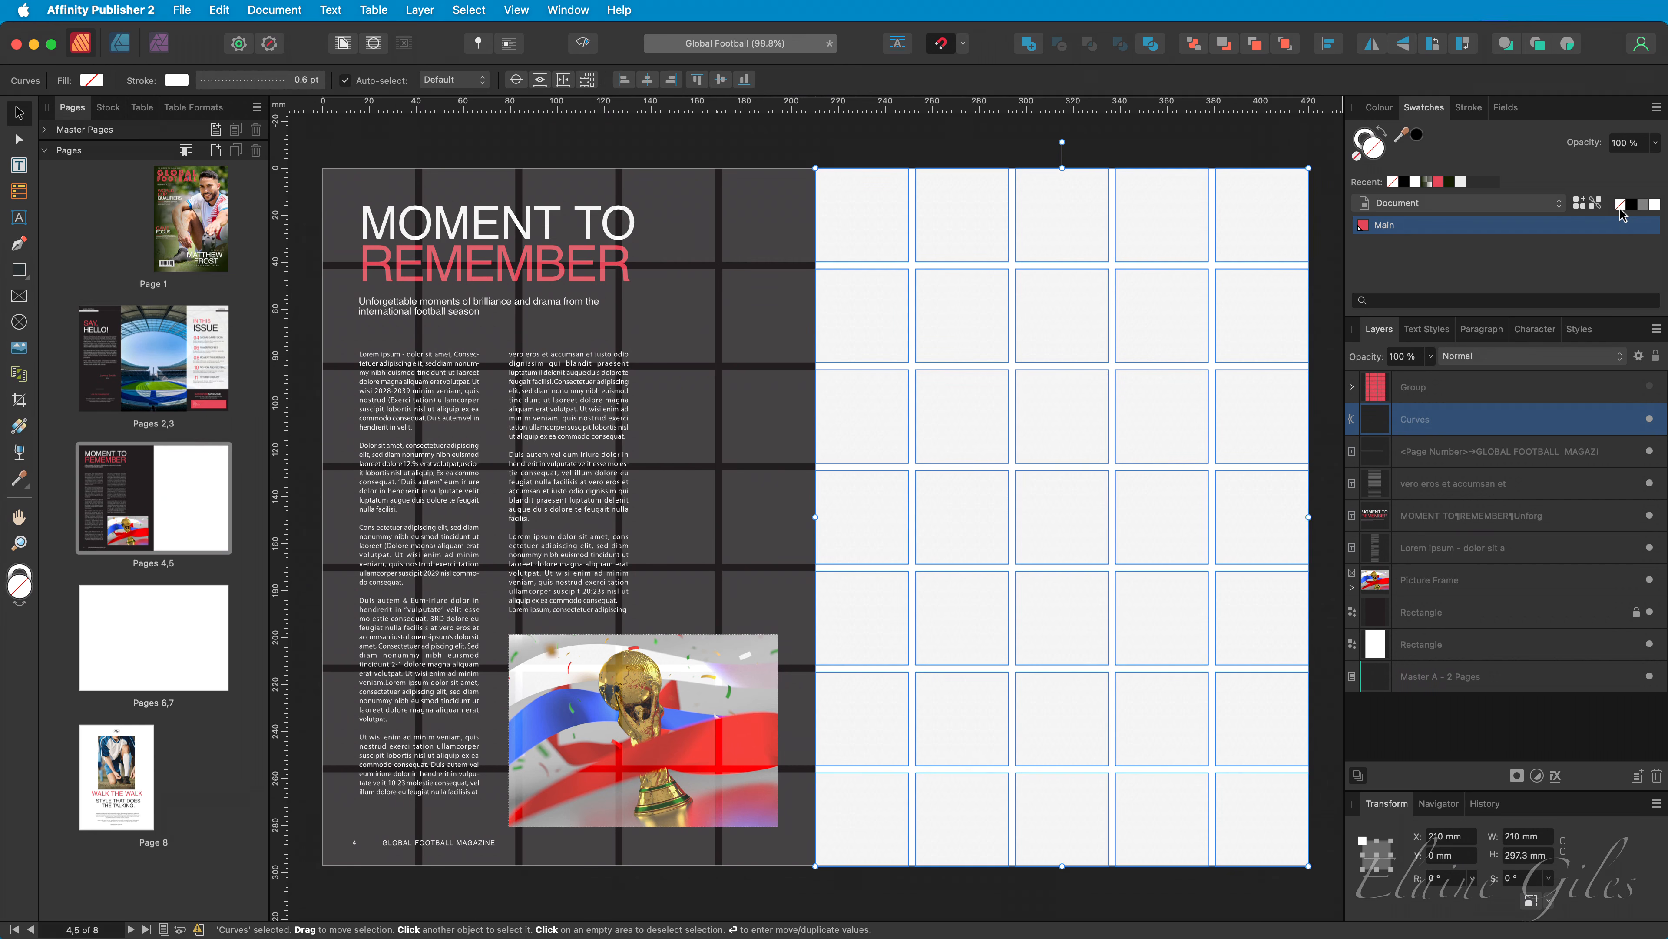
# Convert the merged grid shape to a picture frame and place the Pixabay stock photo of a soccer ball at a corner line in it
pyautogui.rightClick(938, 291)
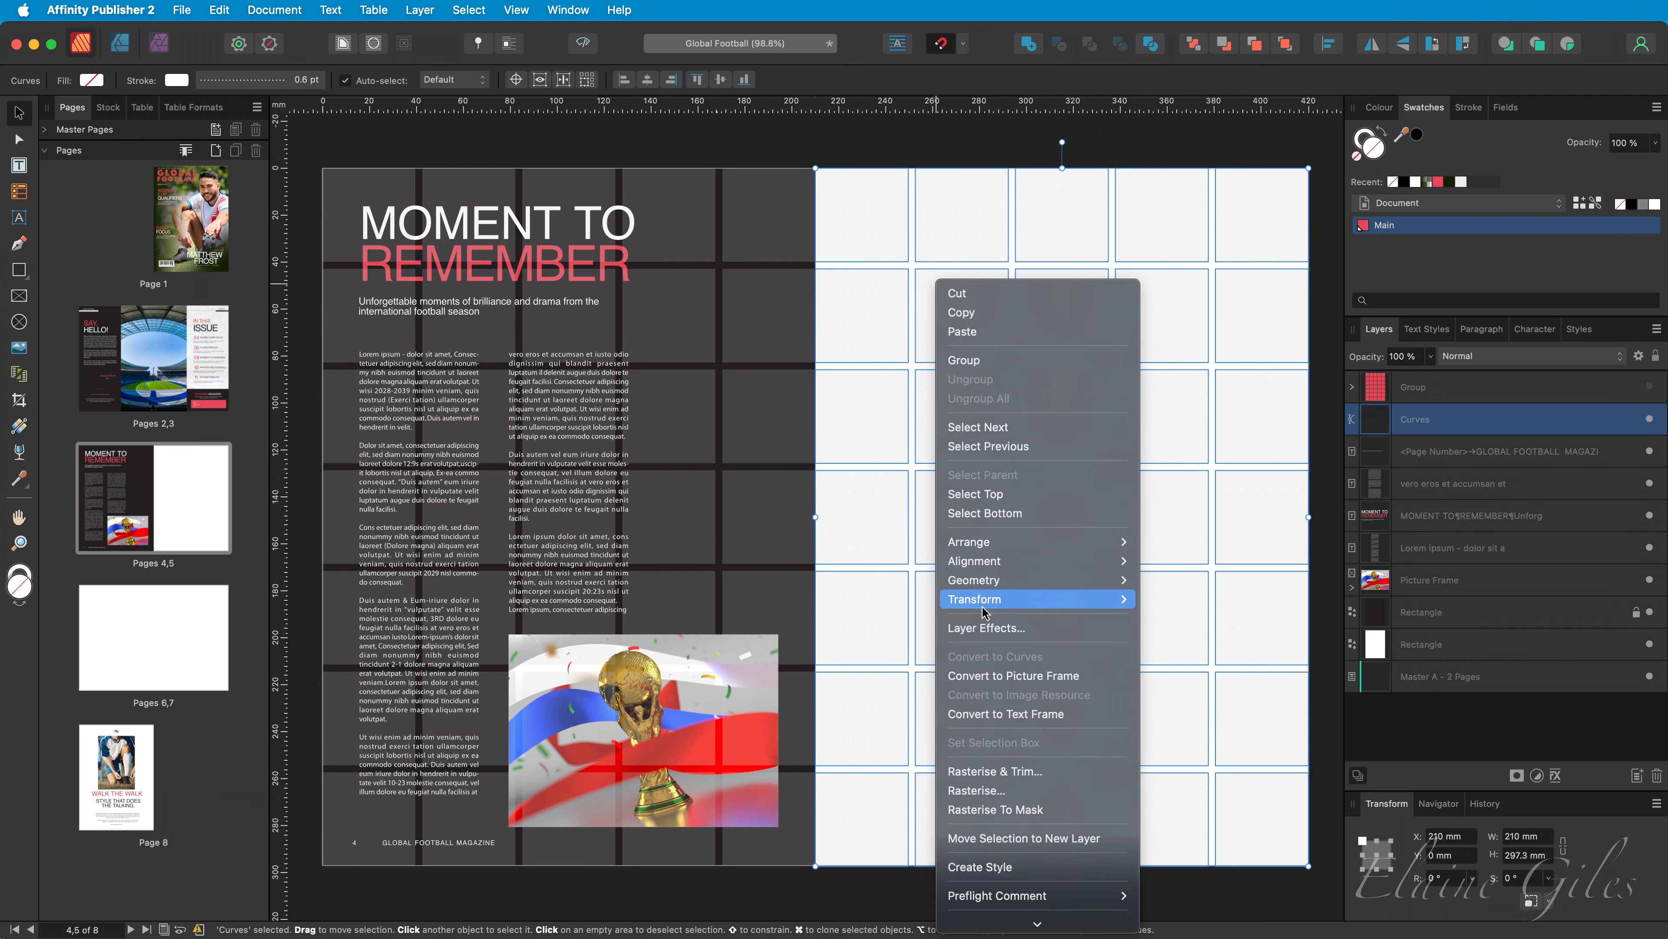
pyautogui.click(989, 676)
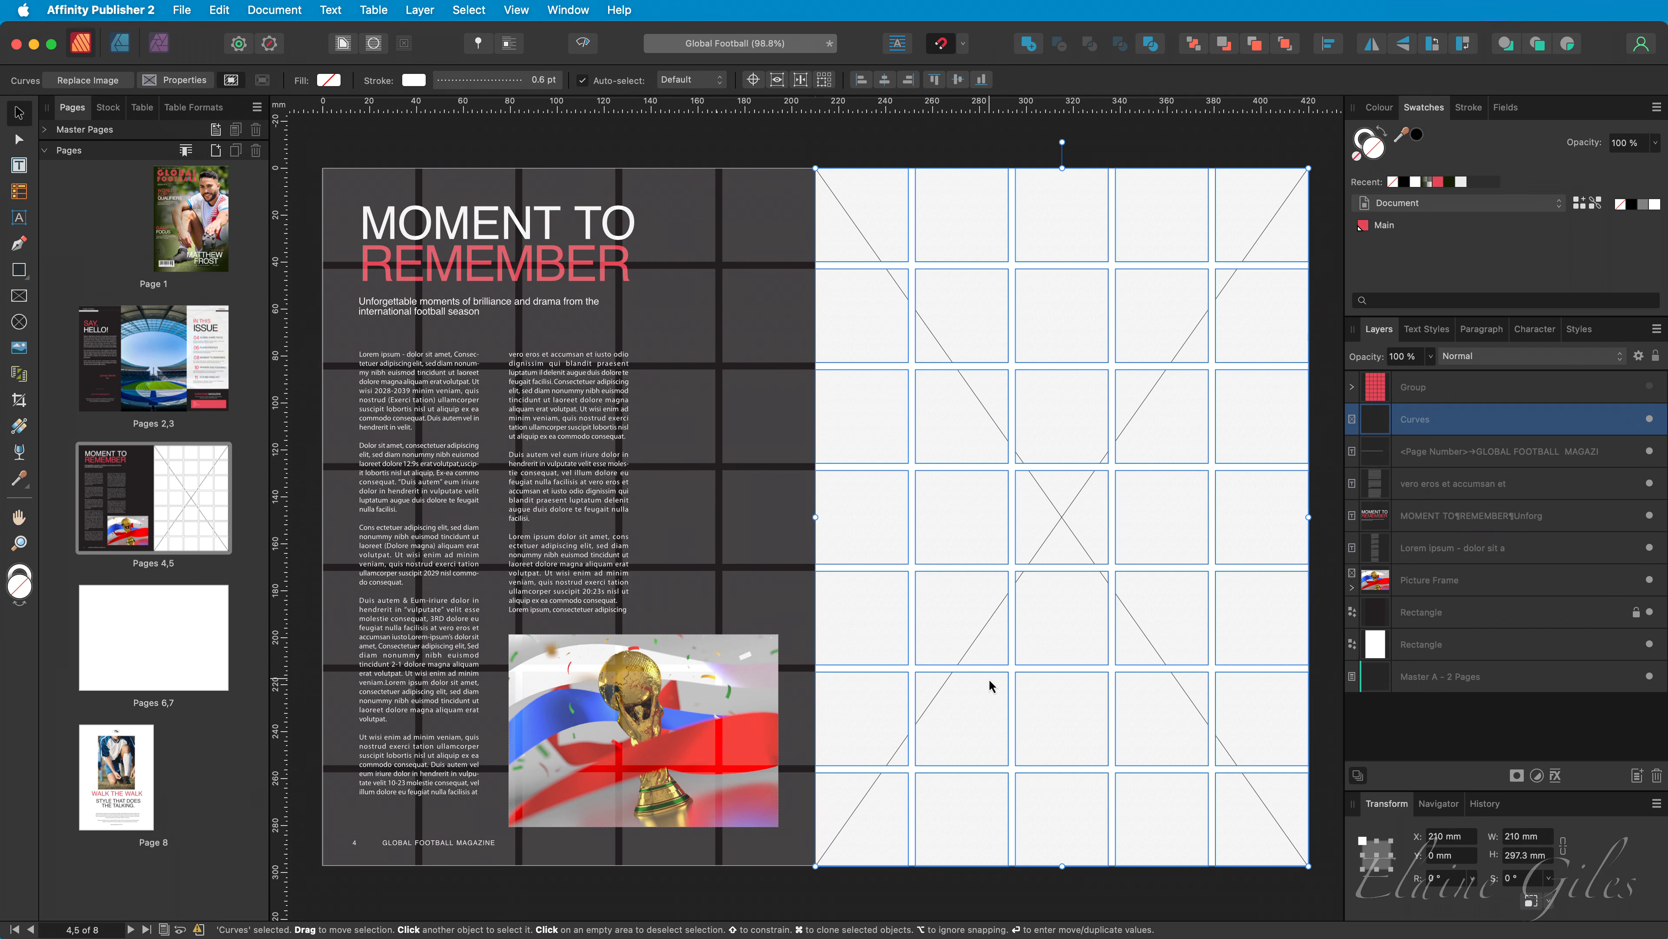
pyautogui.click(107, 109)
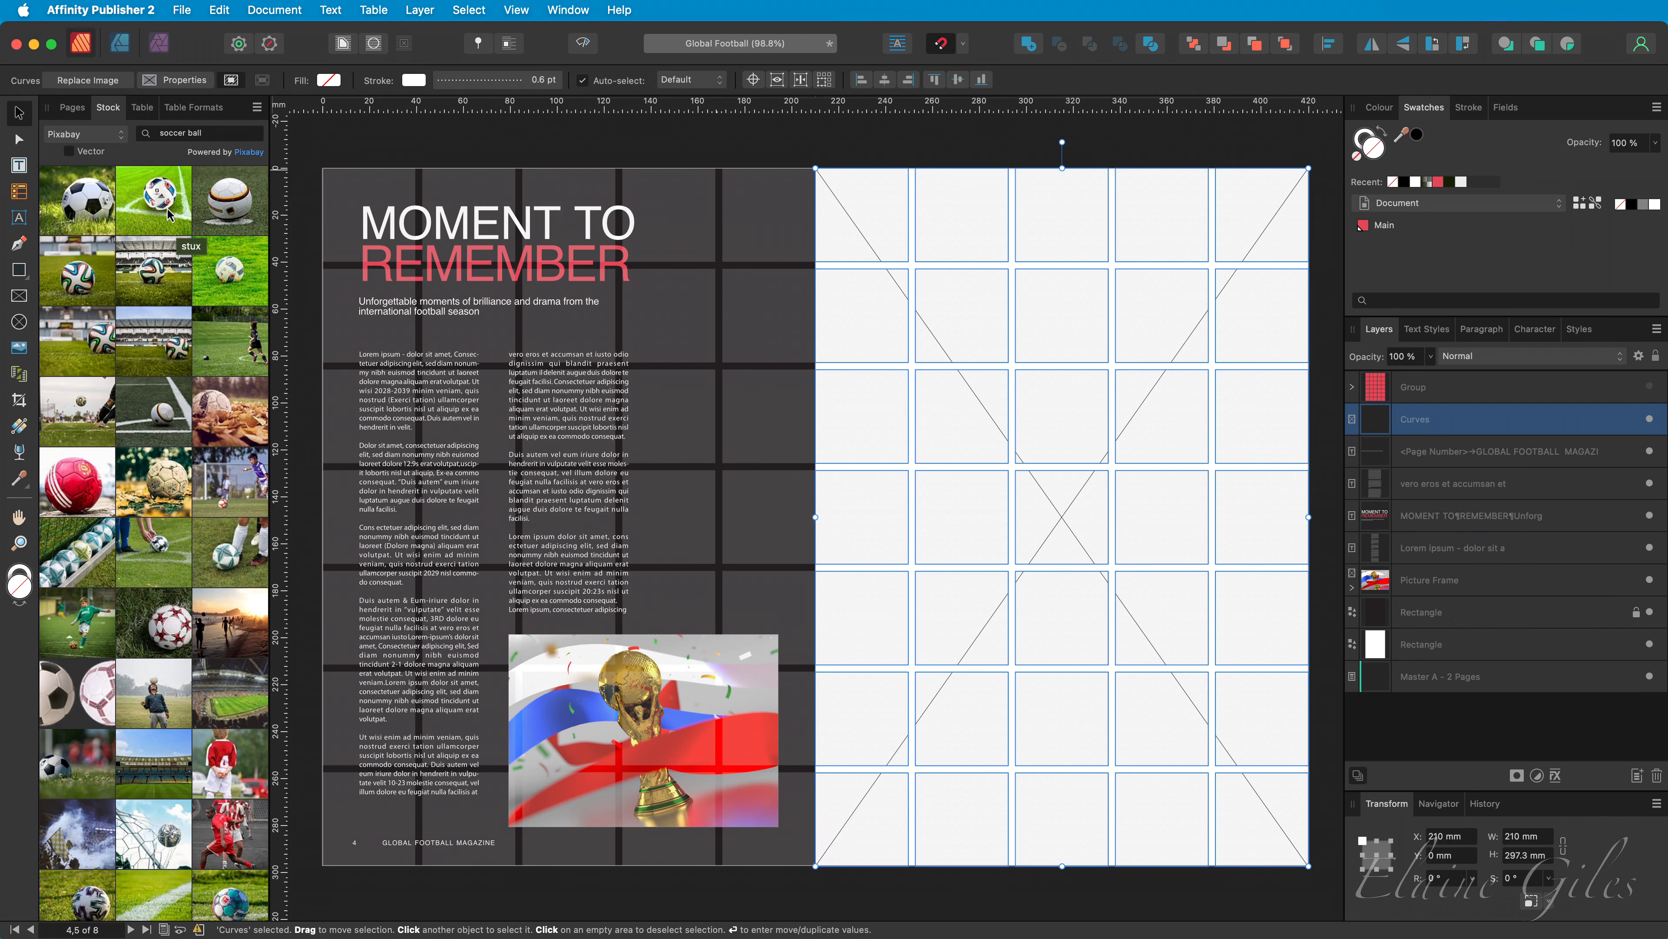
pyautogui.moveTo(157, 197); pyautogui.dragTo(1068, 332)
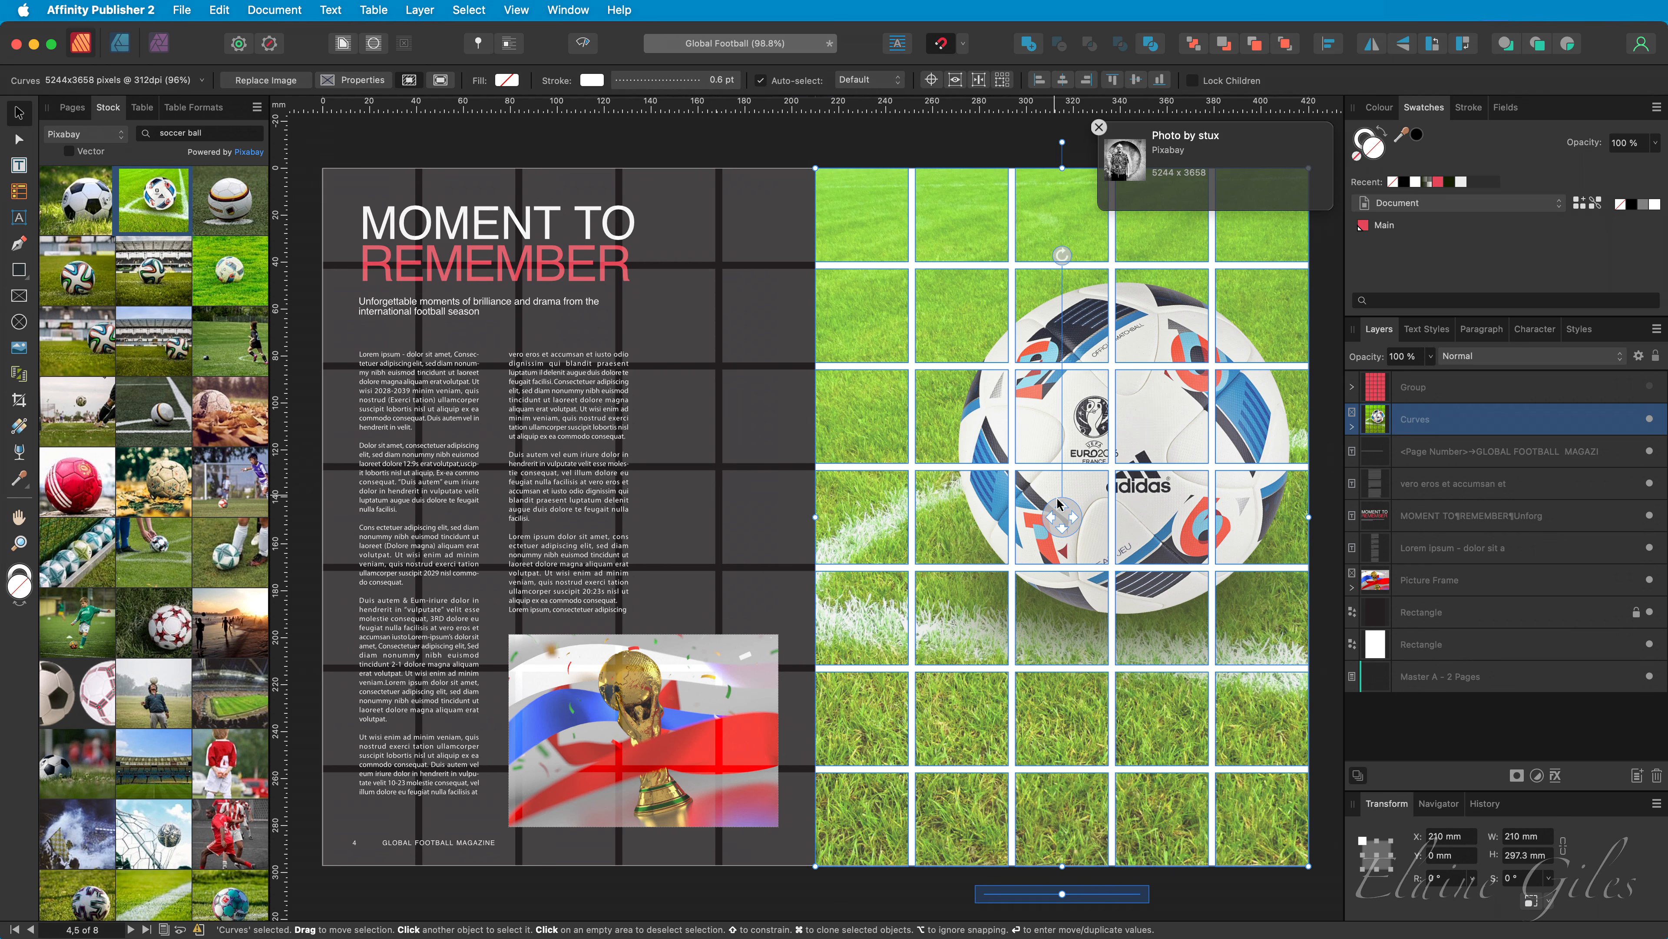
# Shift the soccer ball photo sideways inside the grid frame so the ball sits toward the right page's outer edge
pyautogui.moveTo(1063, 523); pyautogui.dragTo(1113, 526)
pyautogui.moveTo(1114, 526); pyautogui.dragTo(1113, 527)
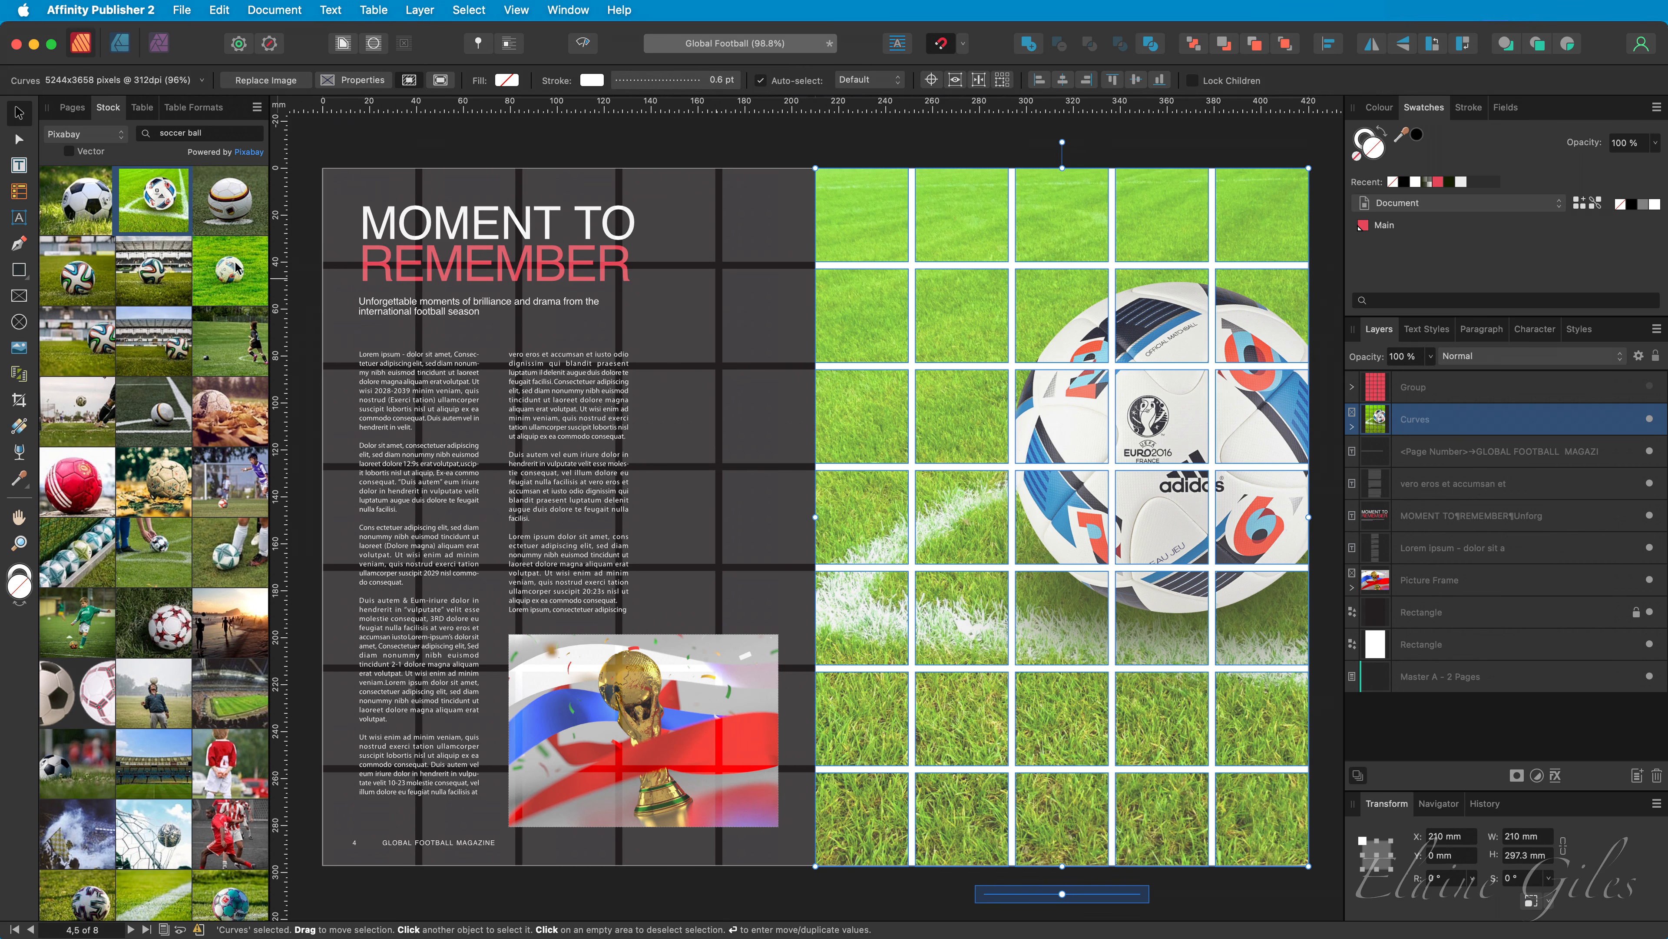
# Draw a white-filled rectangle covering the whole right page, 210 by 297.3 mm, and place it directly below the Curves picture frame
pyautogui.click(18, 272)
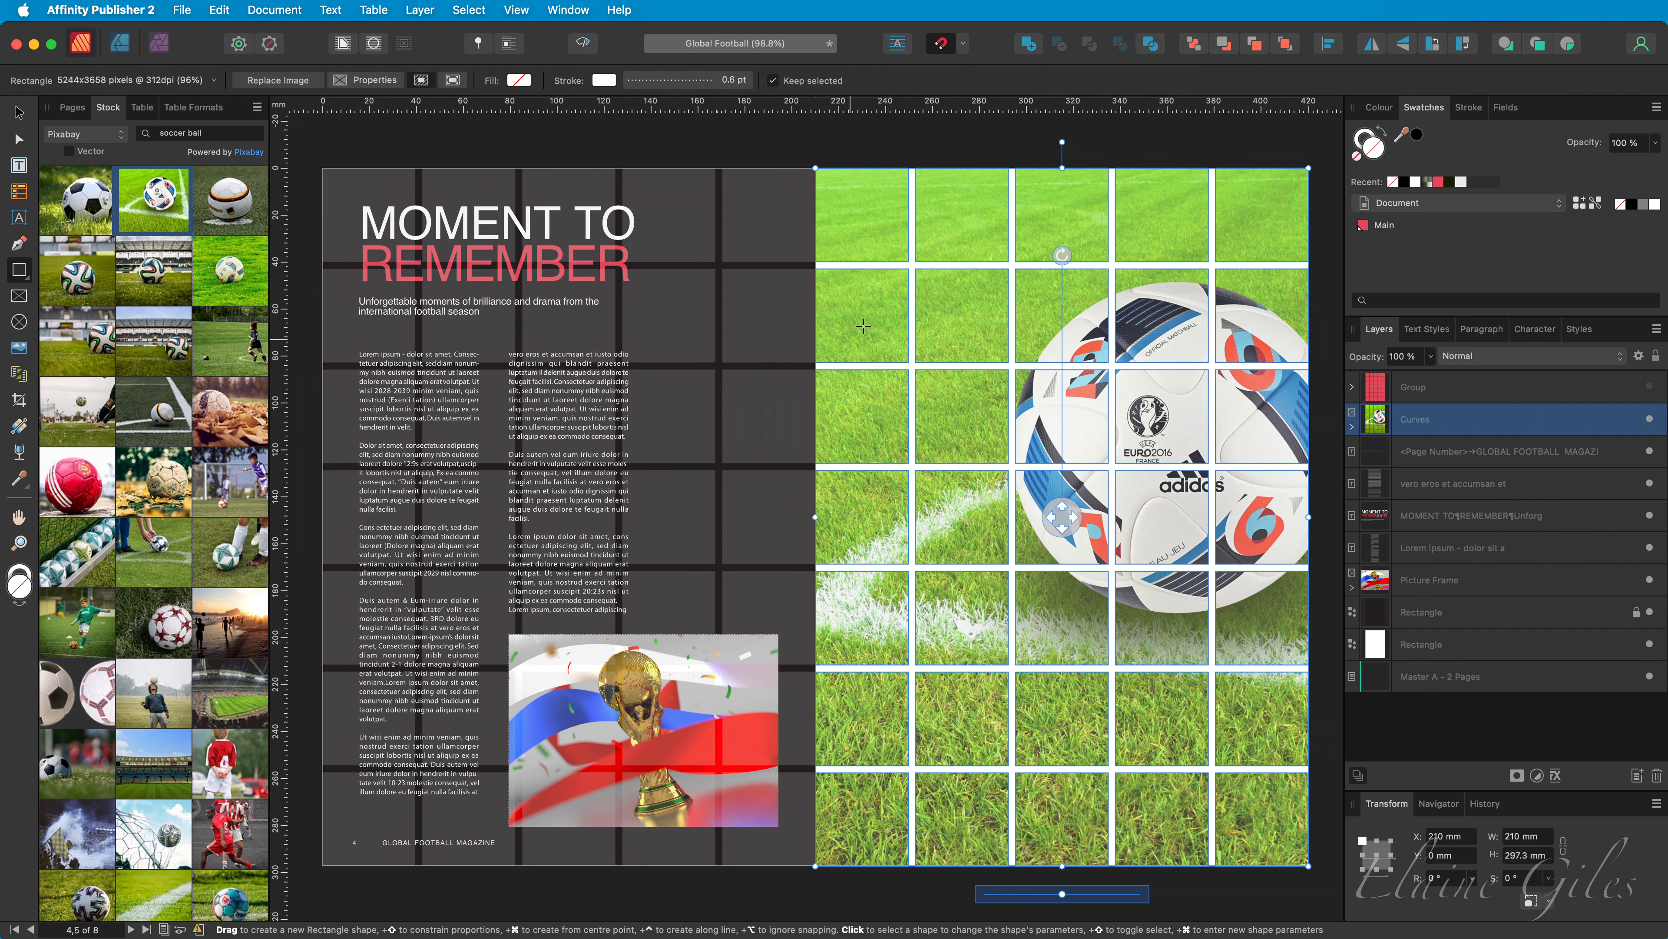
pyautogui.moveTo(816, 168); pyautogui.dragTo(1307, 868)
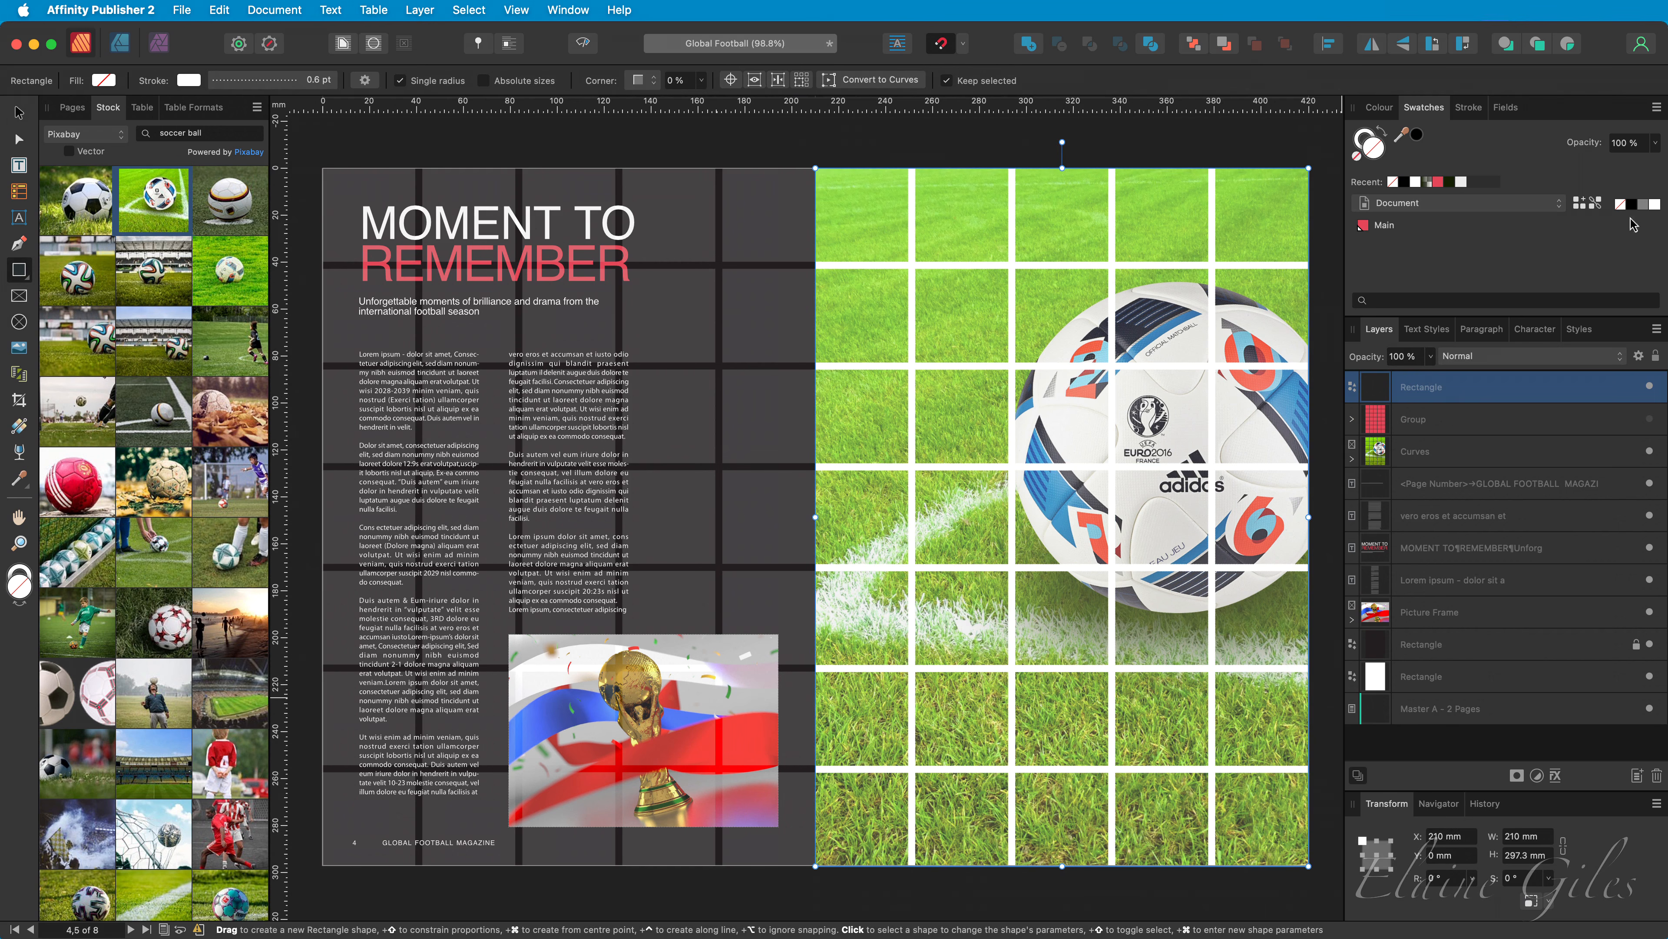
pyautogui.click(1655, 206)
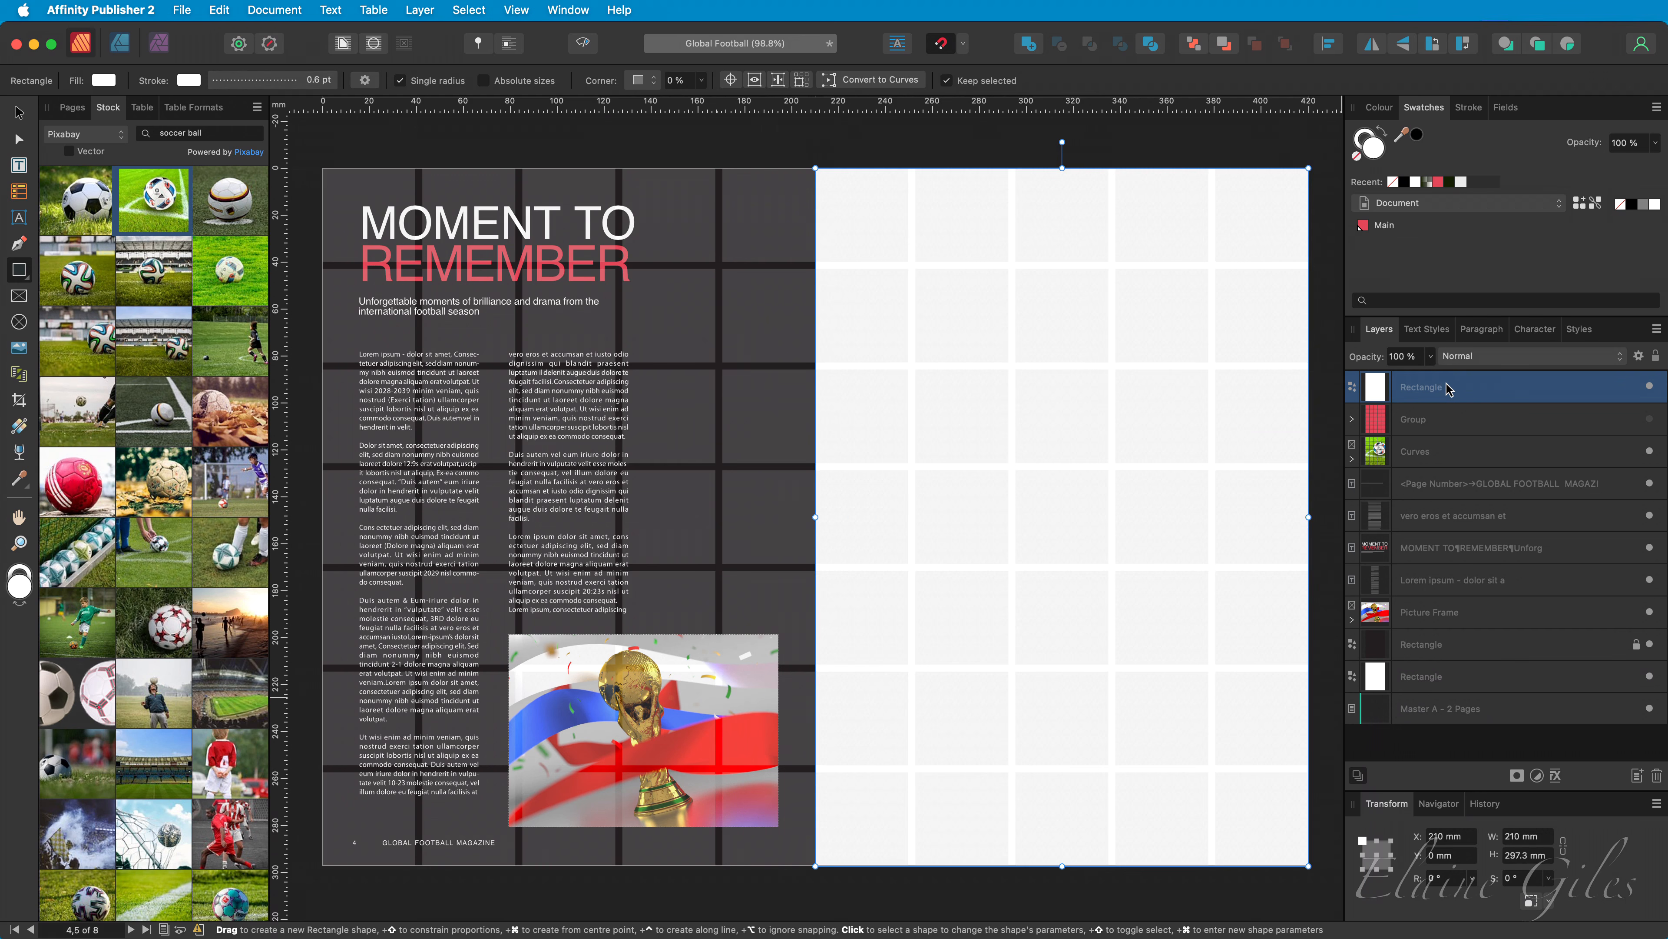
pyautogui.moveTo(1445, 389); pyautogui.dragTo(1438, 467)
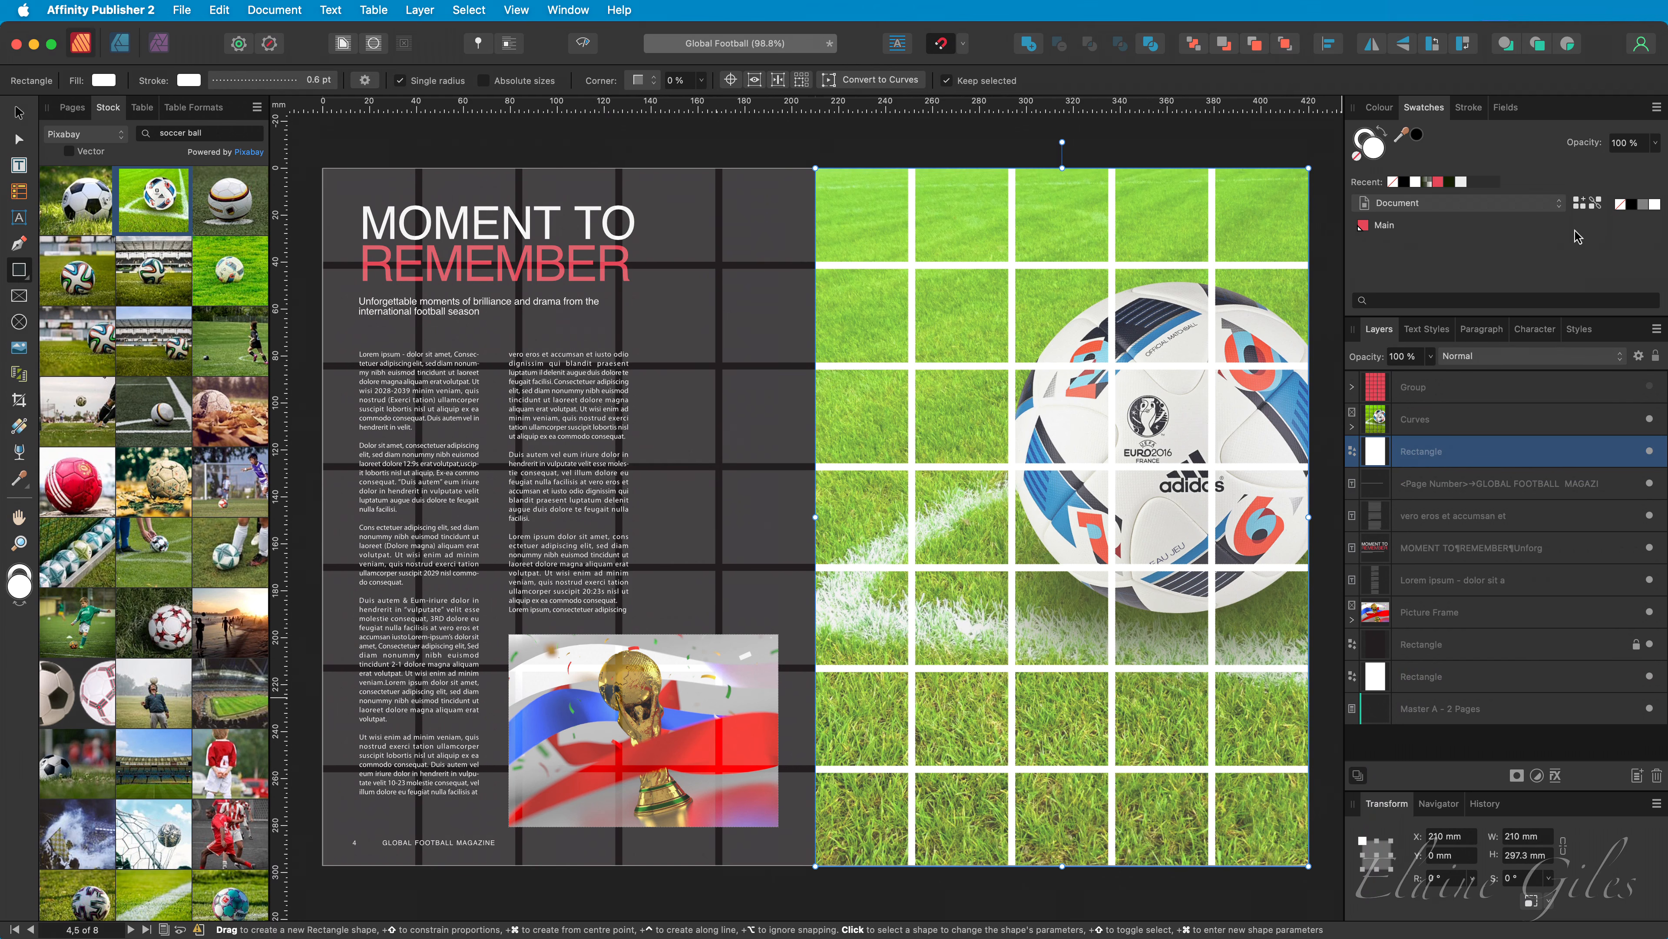
# Try a black fill on the backing rectangle, previewing the spread and comparing the gutters with the rectangle hidden and shown
pyautogui.click(1632, 205)
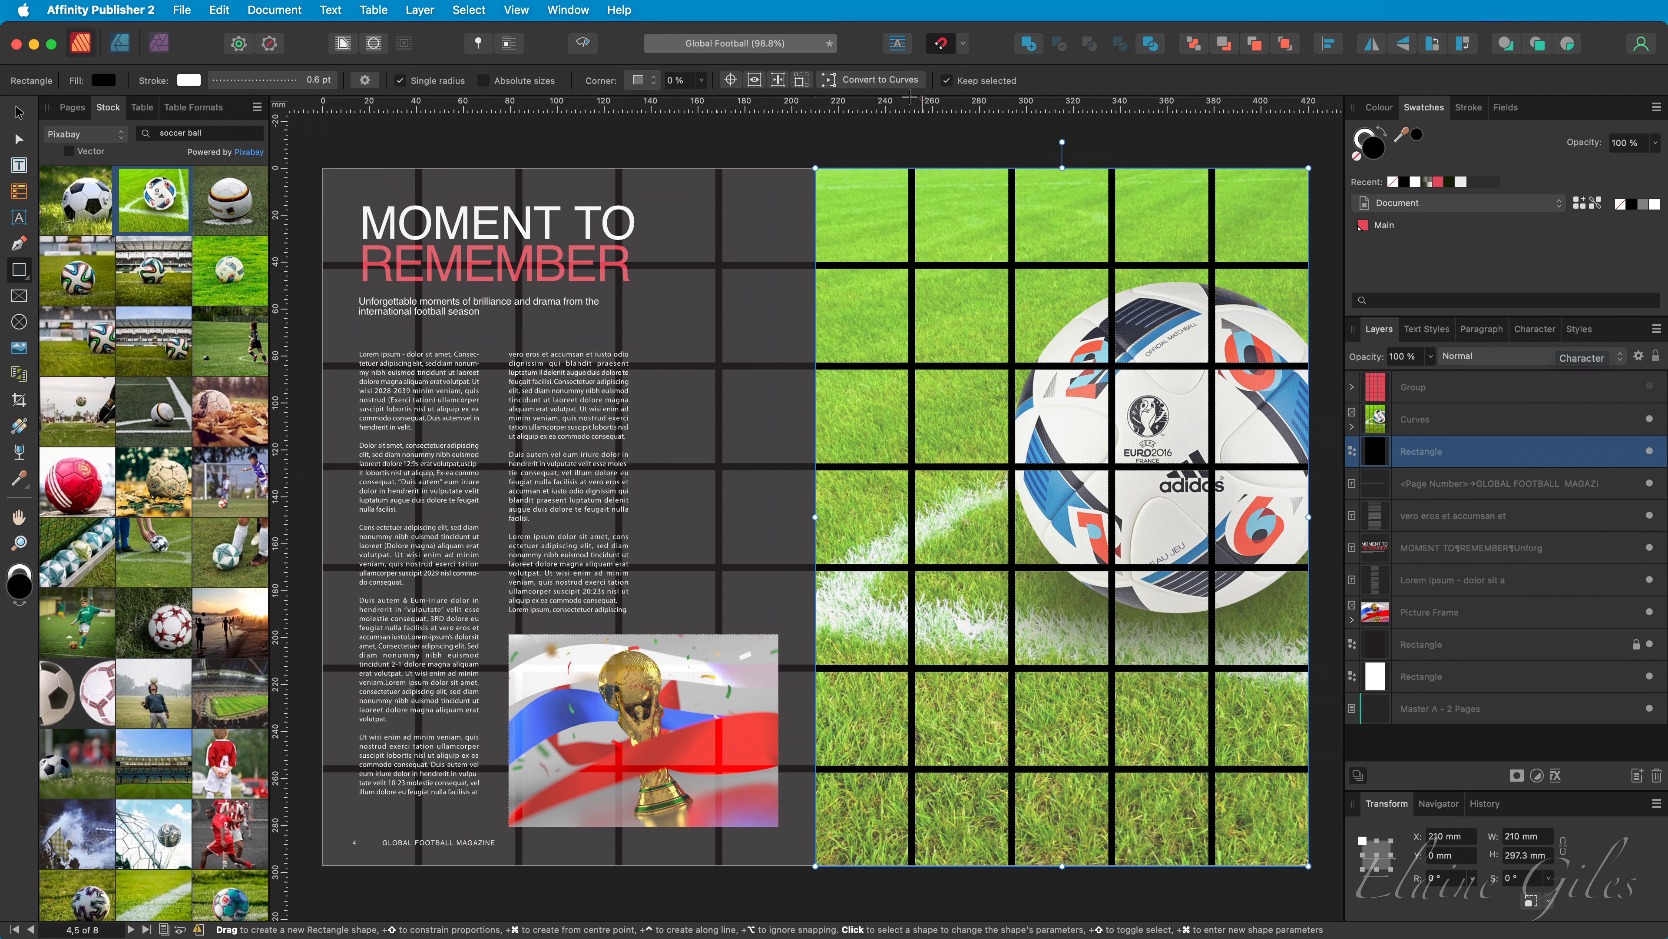
pyautogui.click(583, 44)
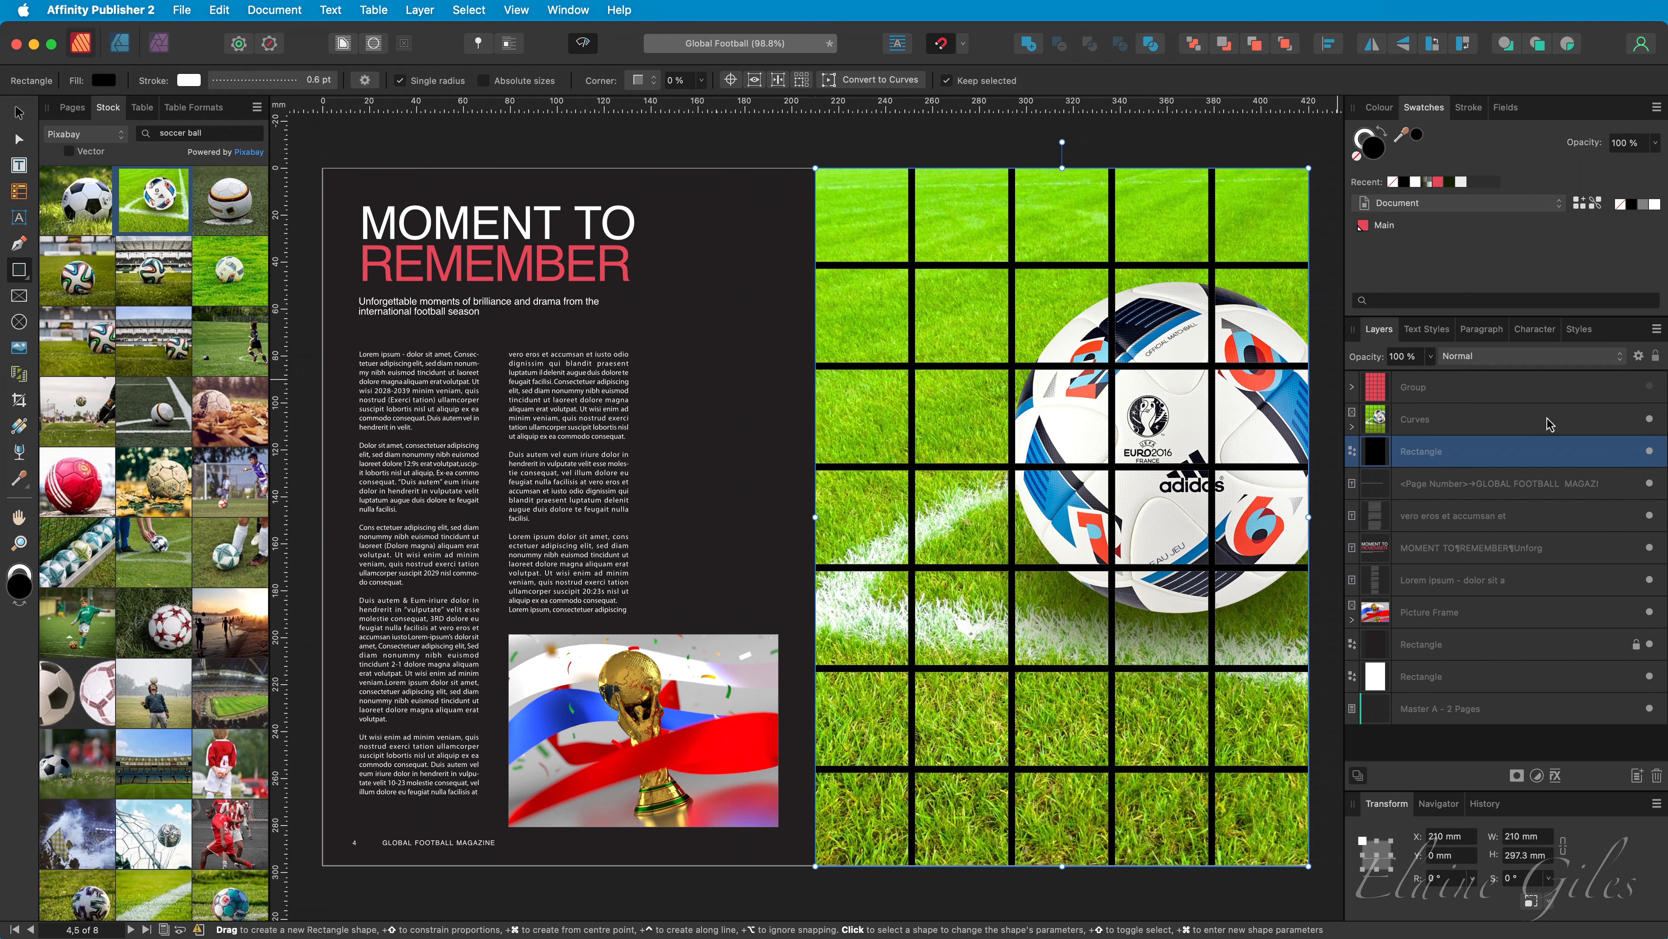
pyautogui.click(1649, 451)
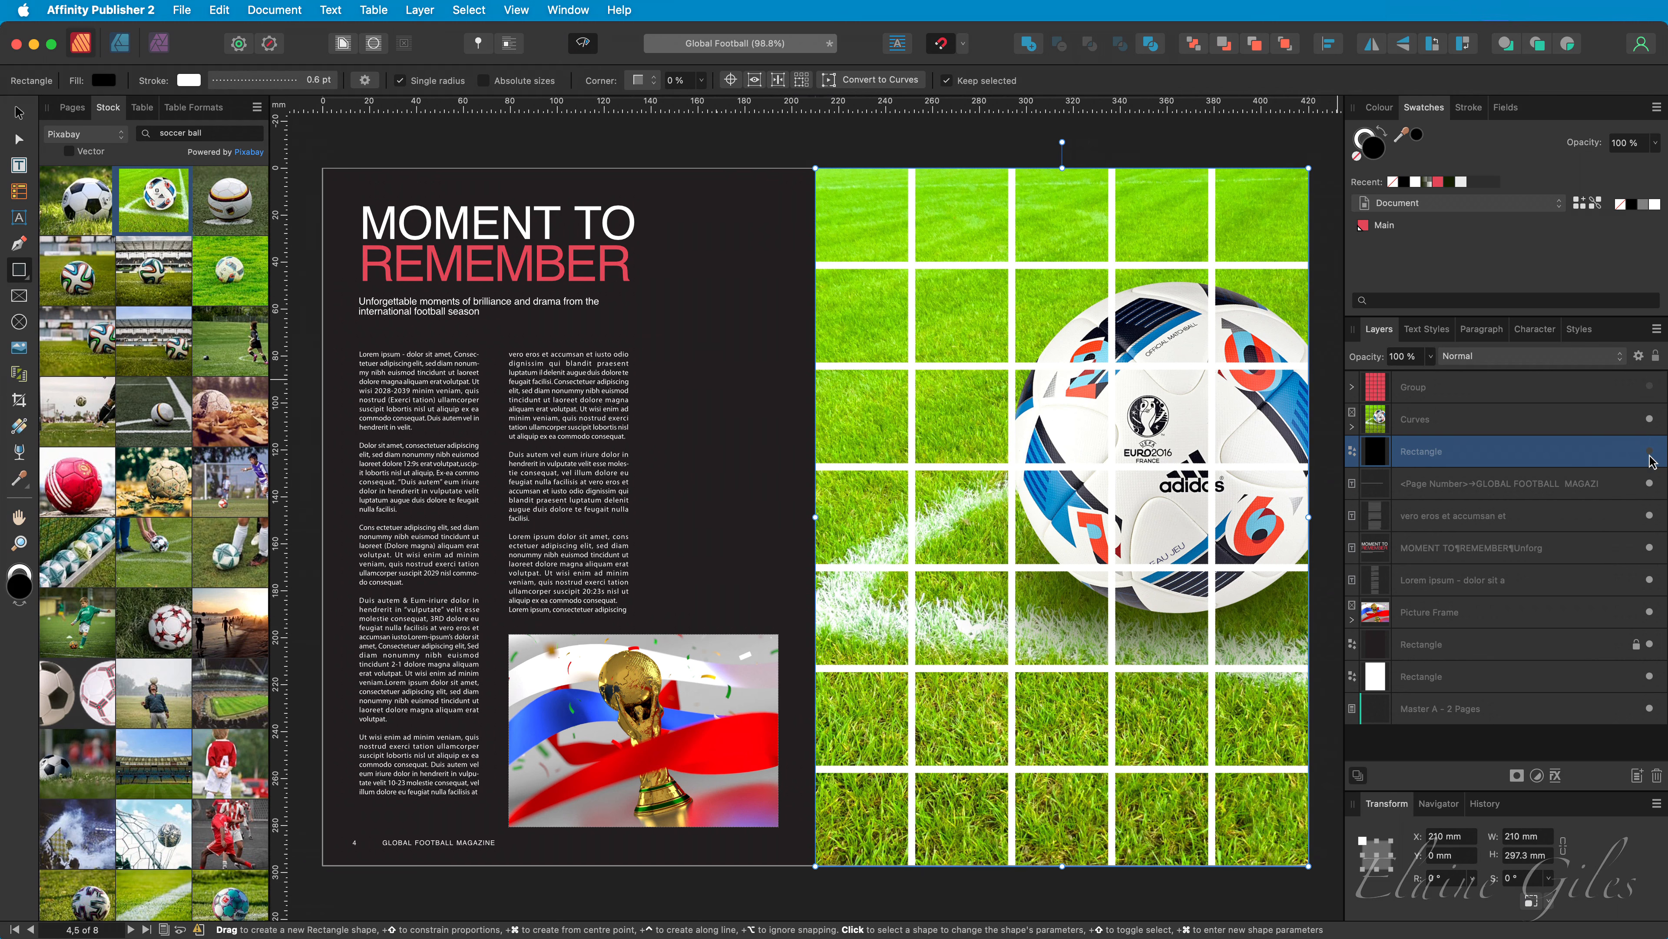
pyautogui.click(1649, 454)
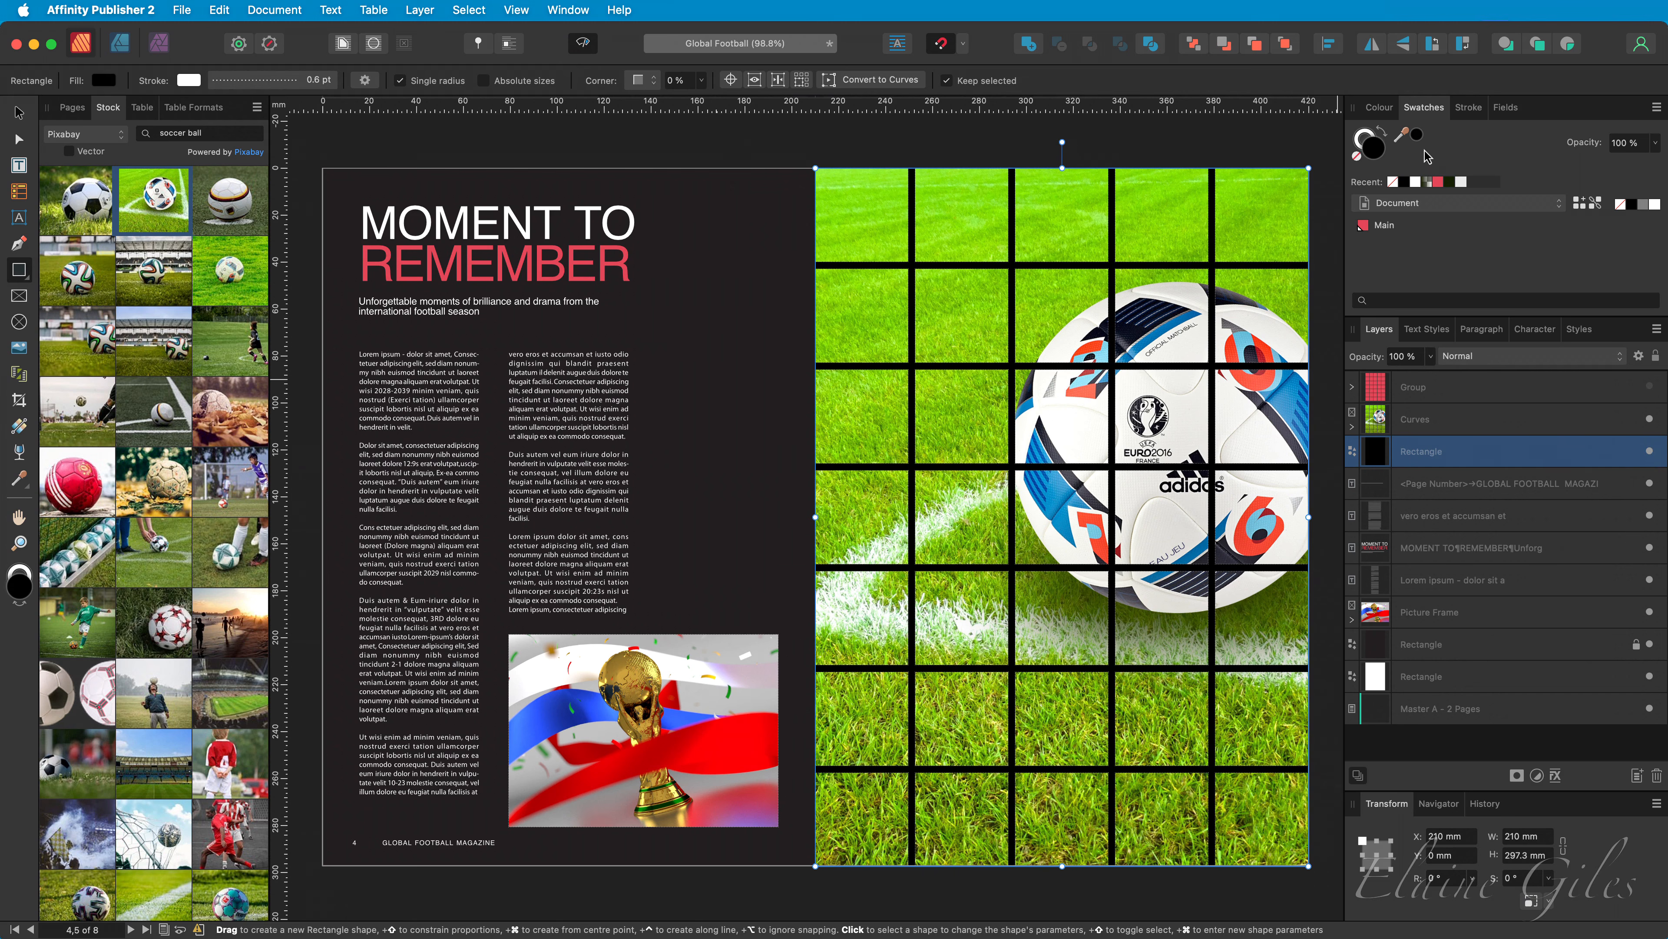
# Try the dark background colour sampled from the left page on the backing rectangle, and return its fill to white
pyautogui.moveTo(1419, 137); pyautogui.dragTo(766, 285)
pyautogui.click(1419, 136)
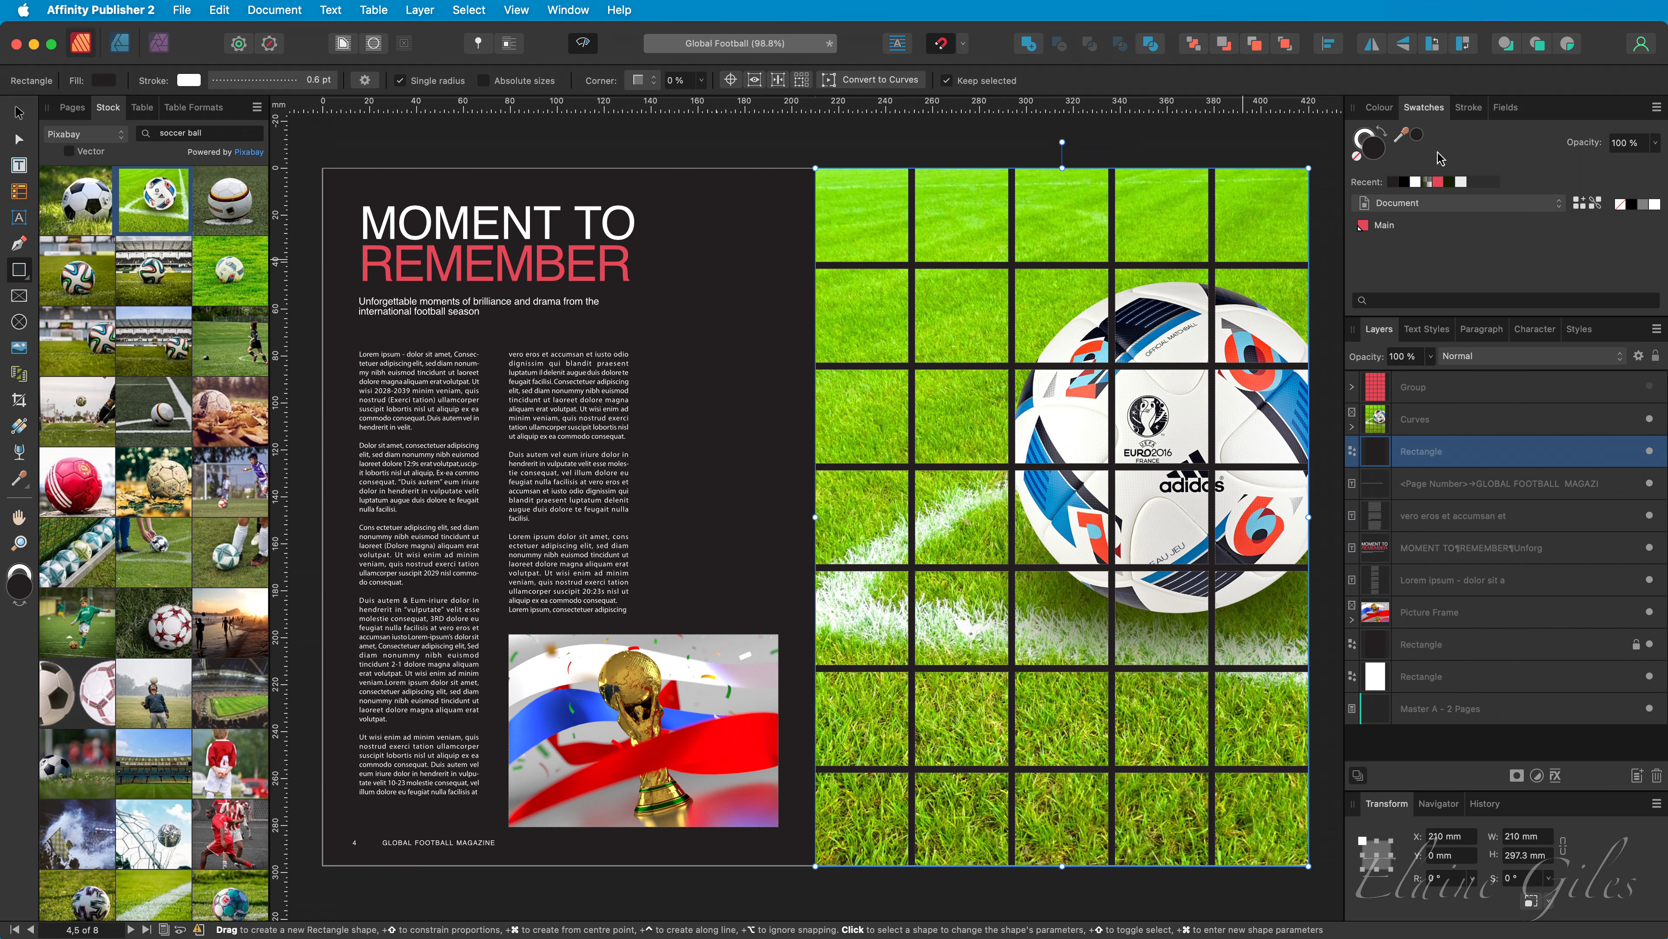
pyautogui.click(1654, 205)
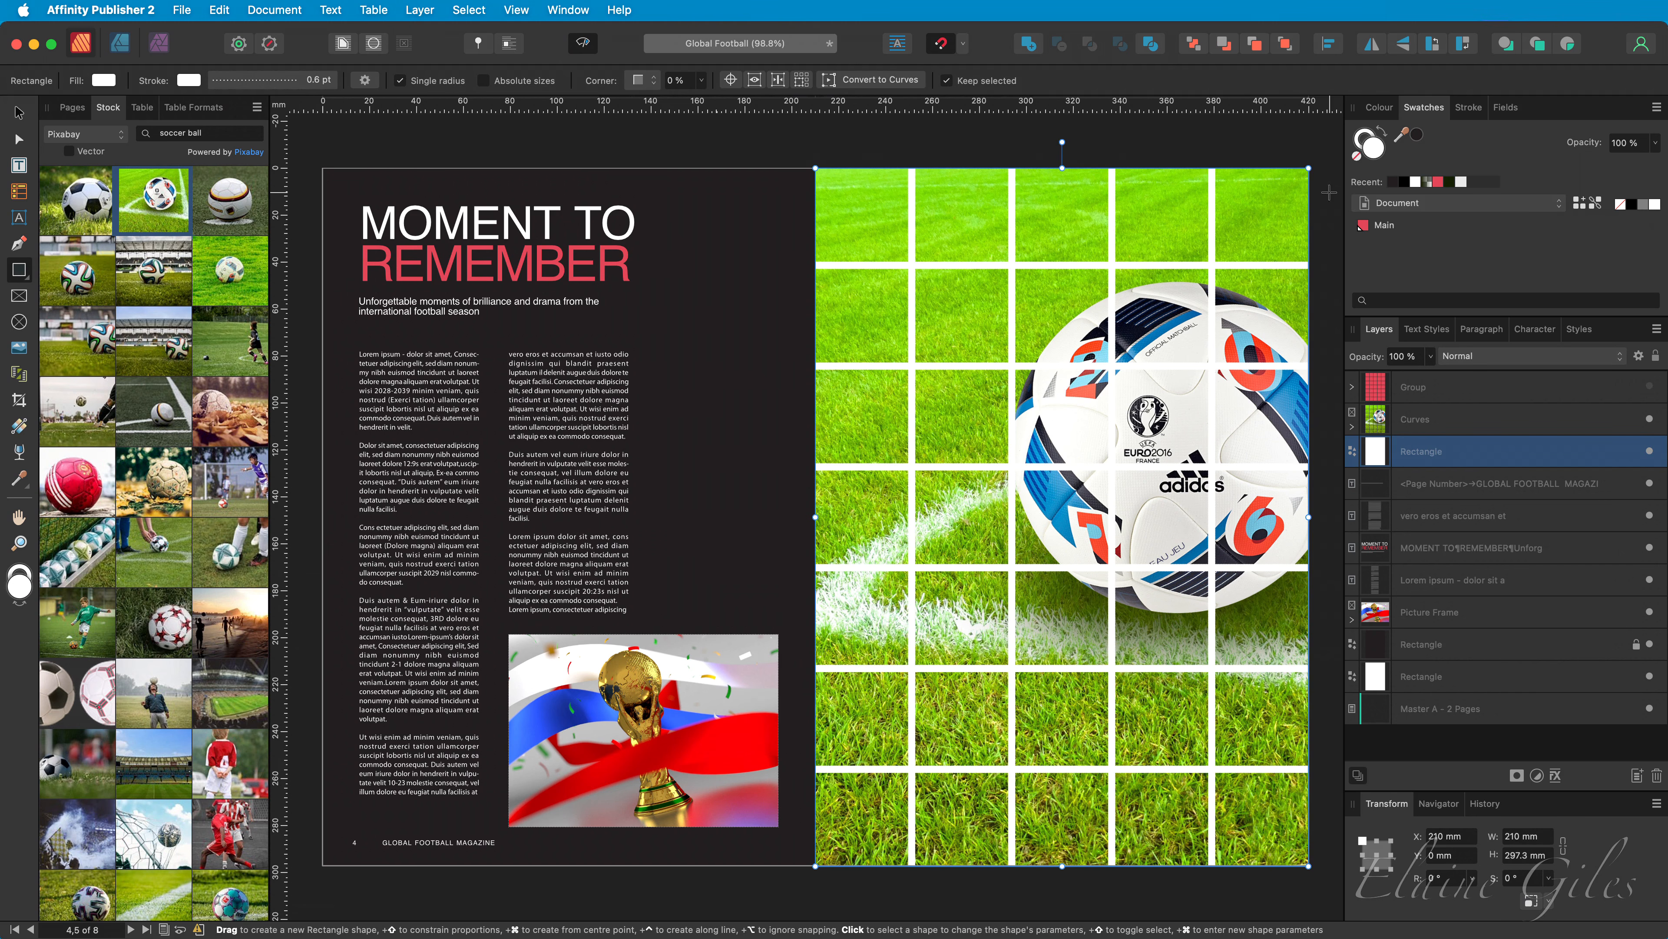
# Show the hidden group of red rectangles on the right page and fill it with white
pyautogui.click(1466, 392)
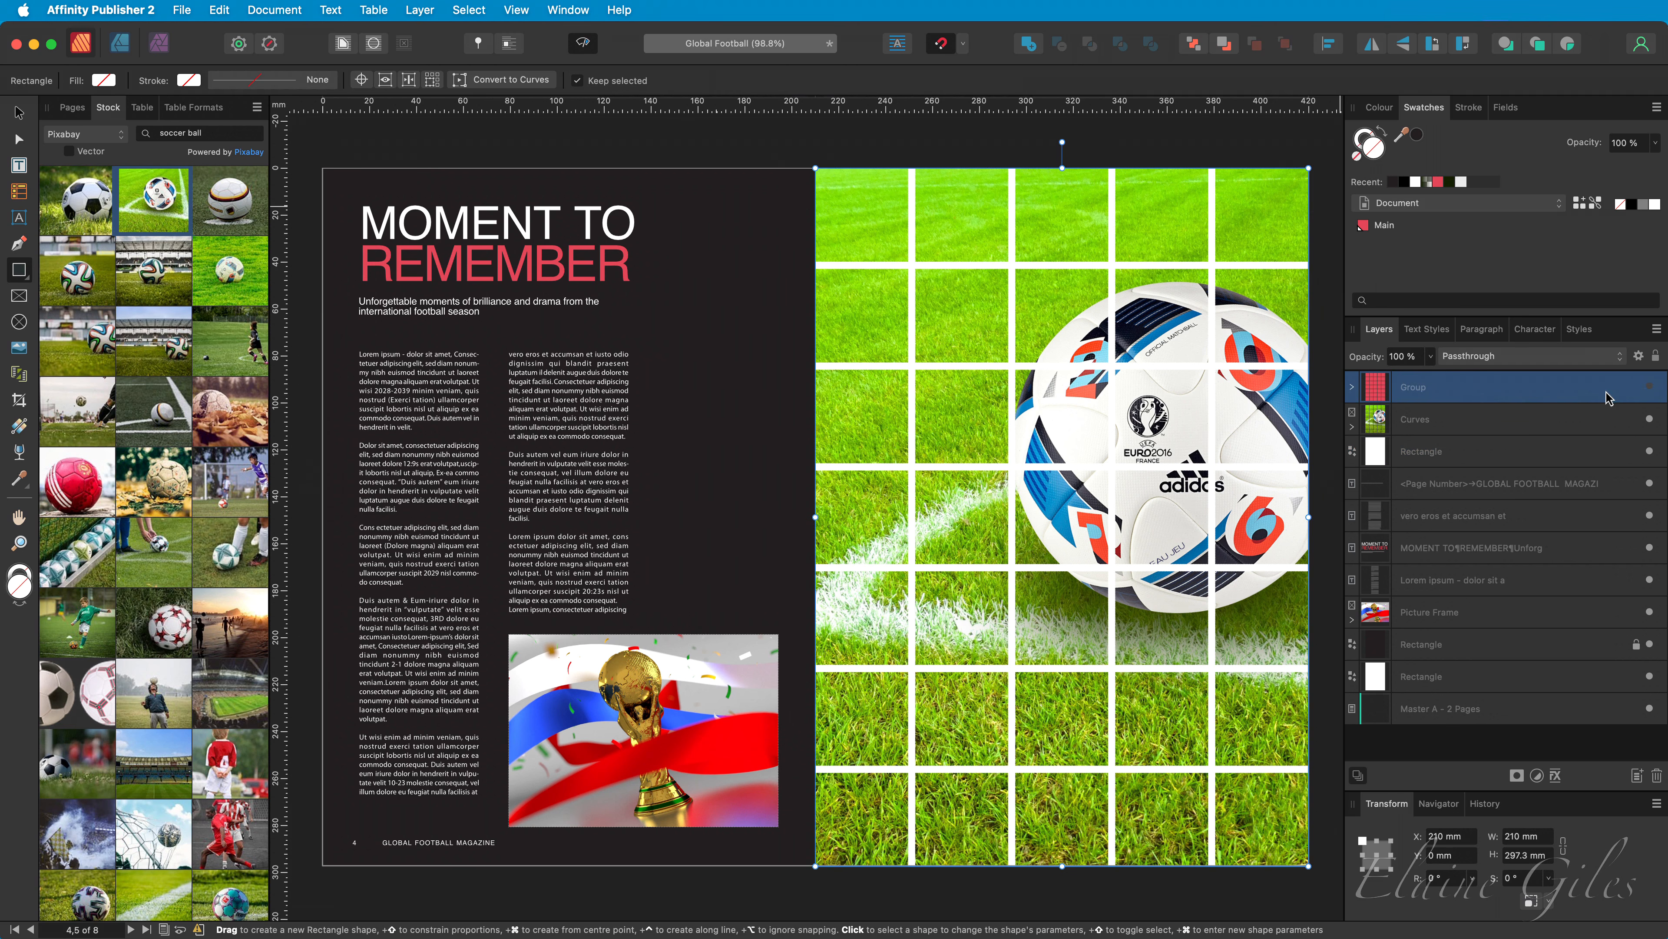
pyautogui.click(1650, 387)
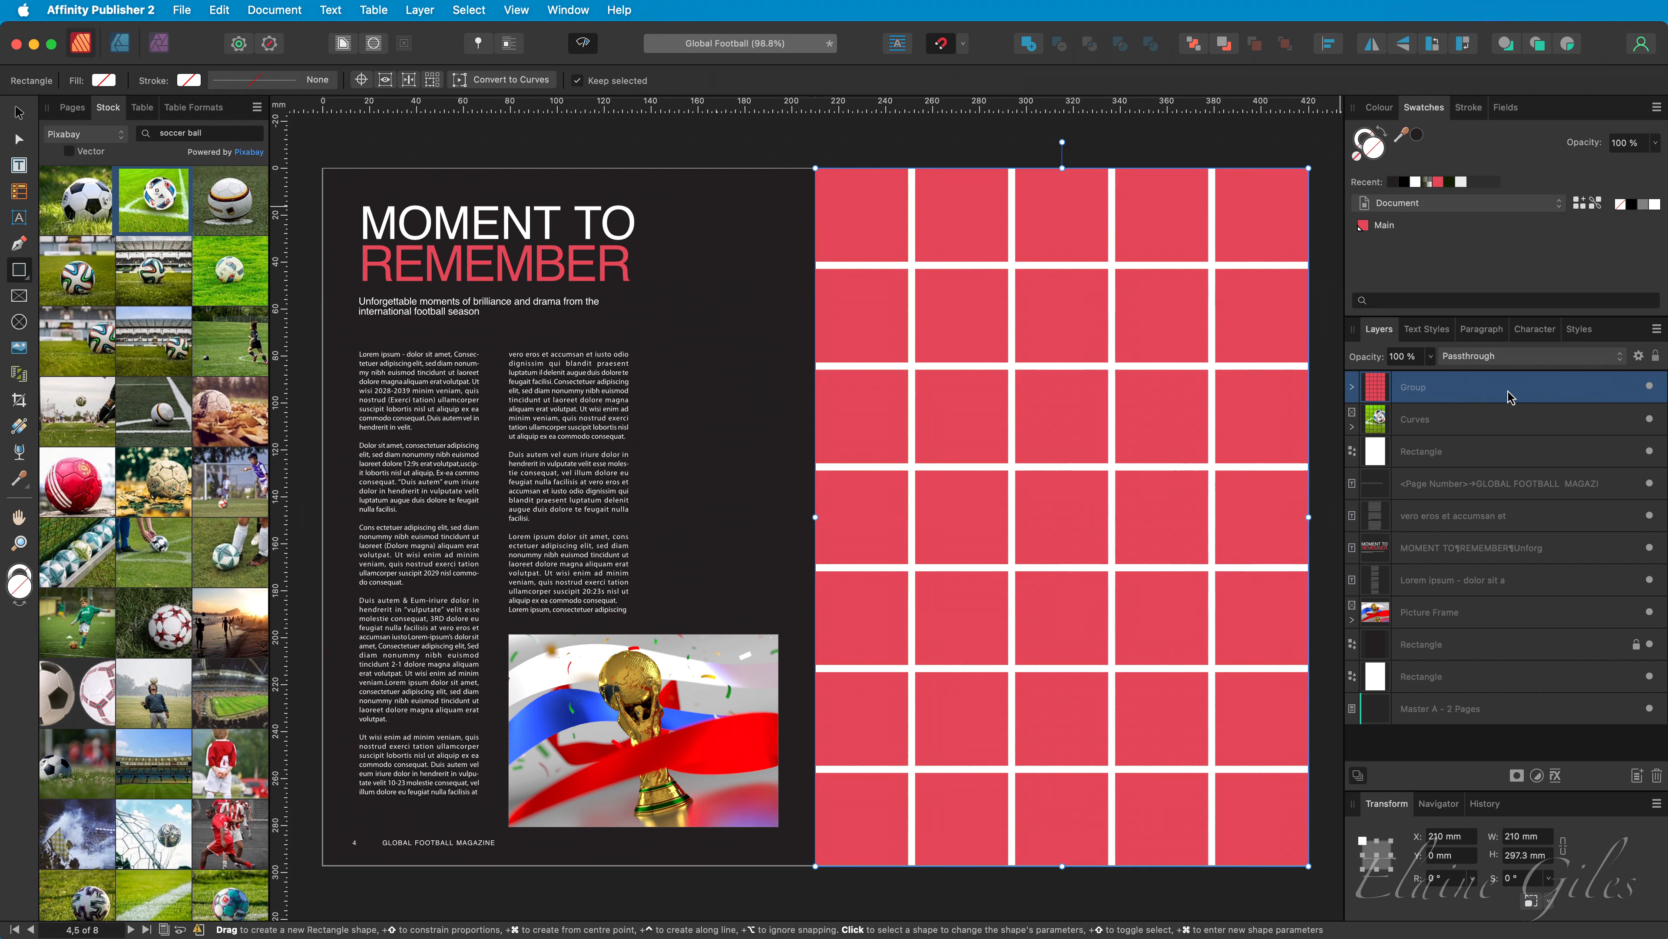
pyautogui.click(1653, 206)
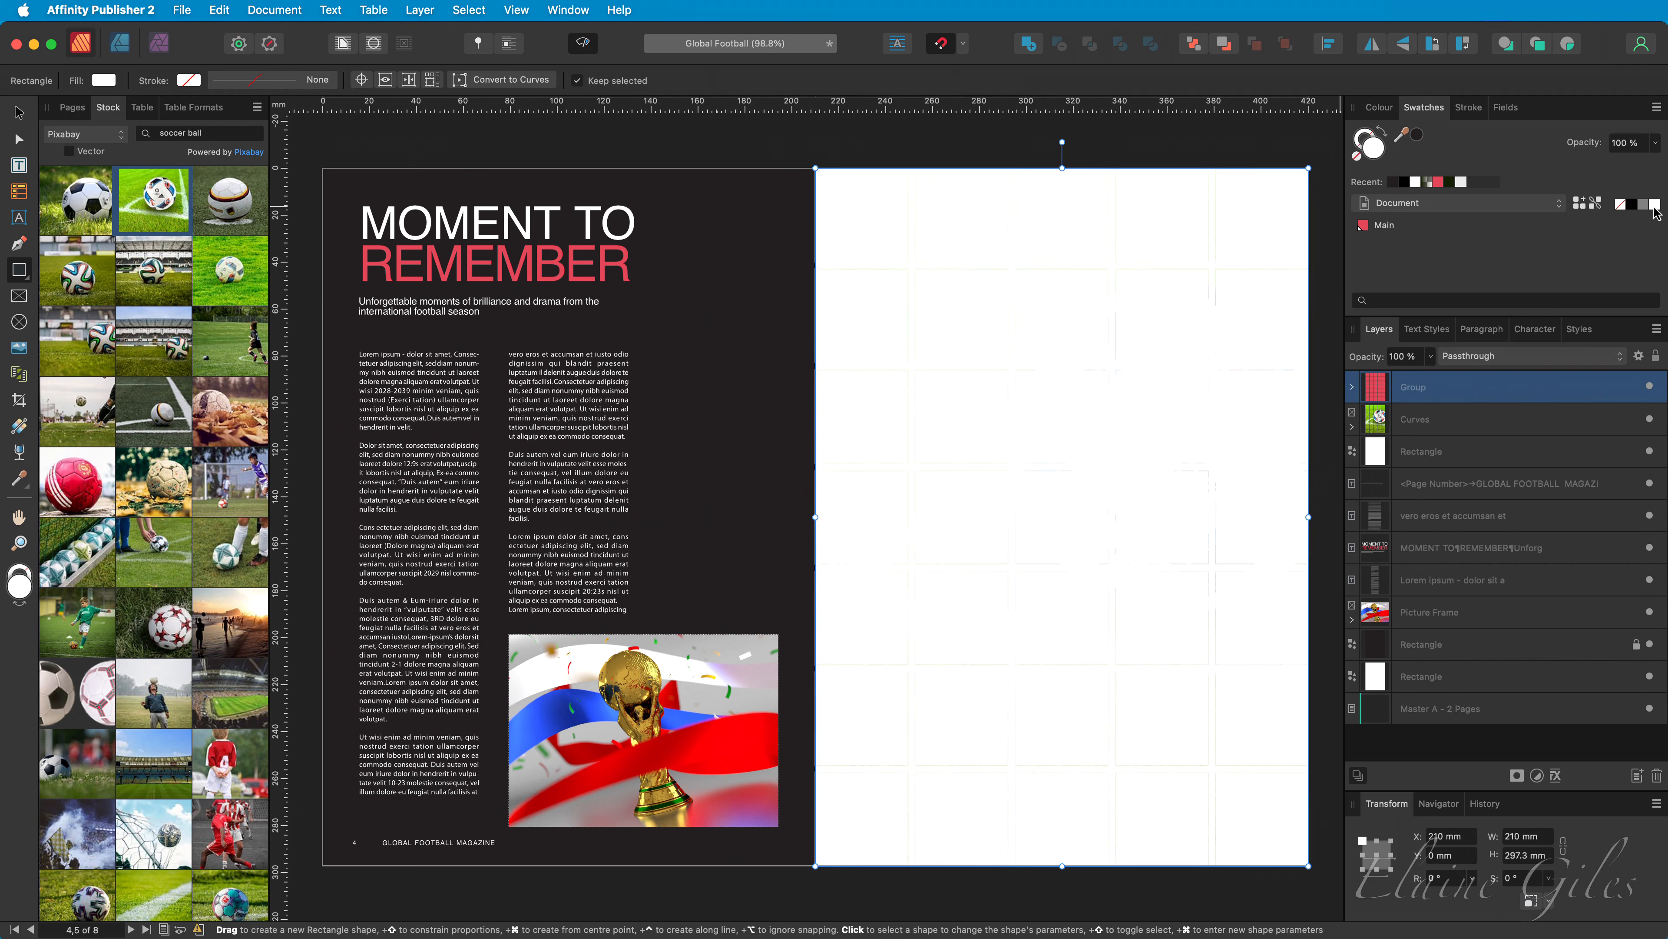
# Hide every other white rectangle in the group in a checkerboard pattern, including the four corner squares
pyautogui.press('v')
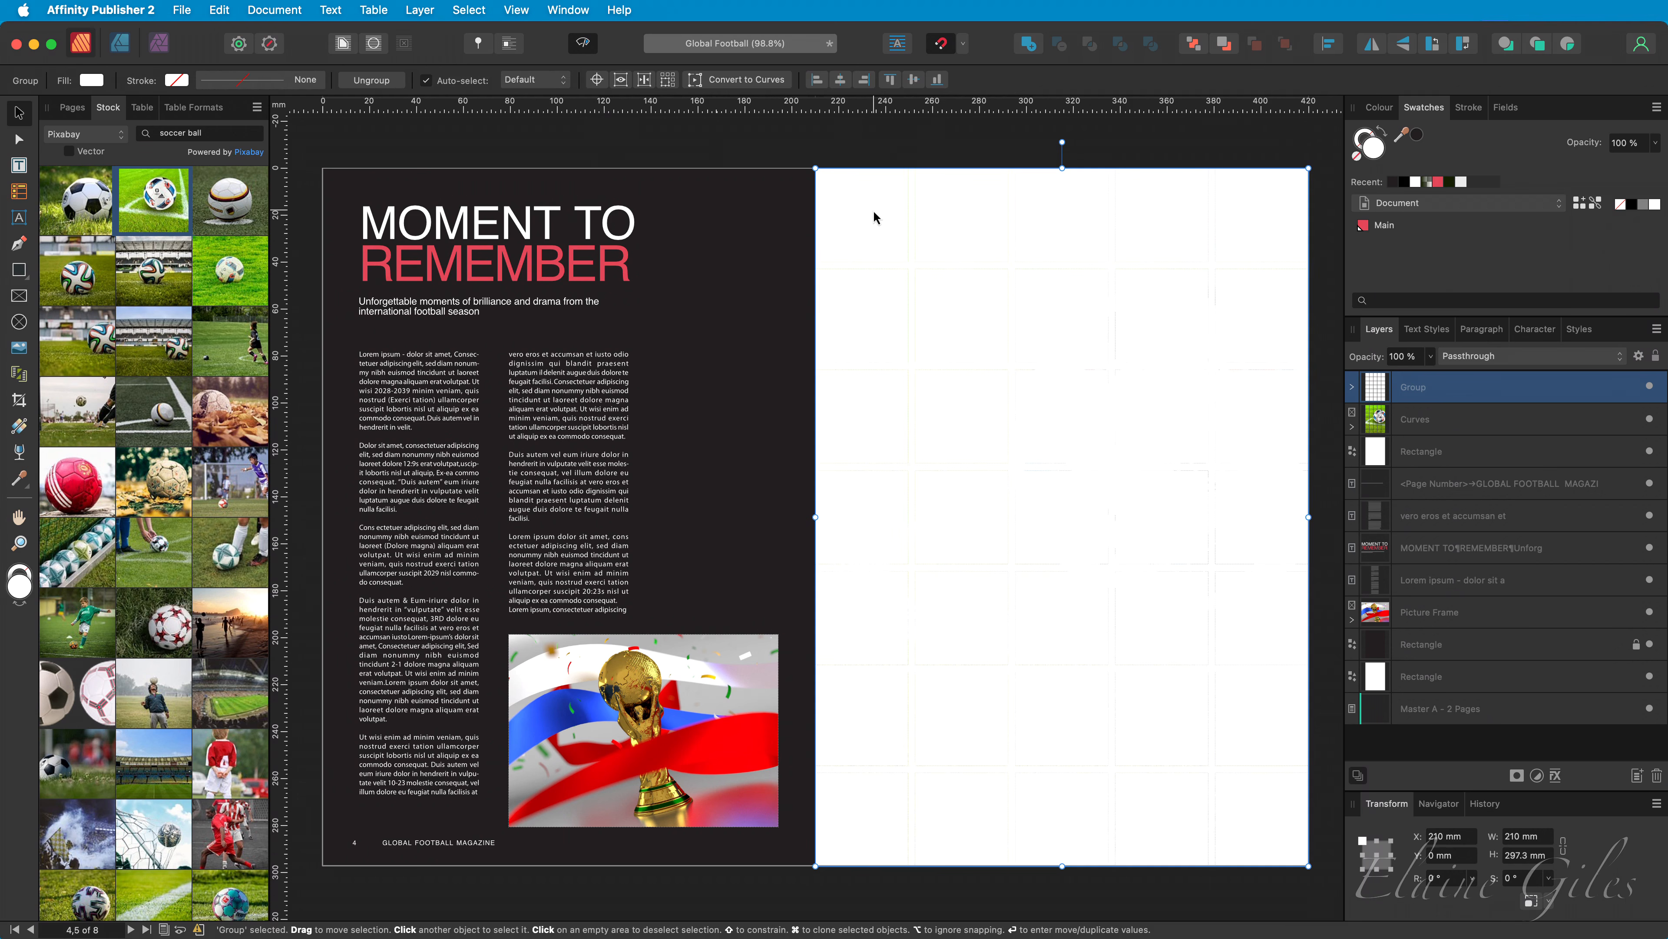
pyautogui.doubleClick(874, 217)
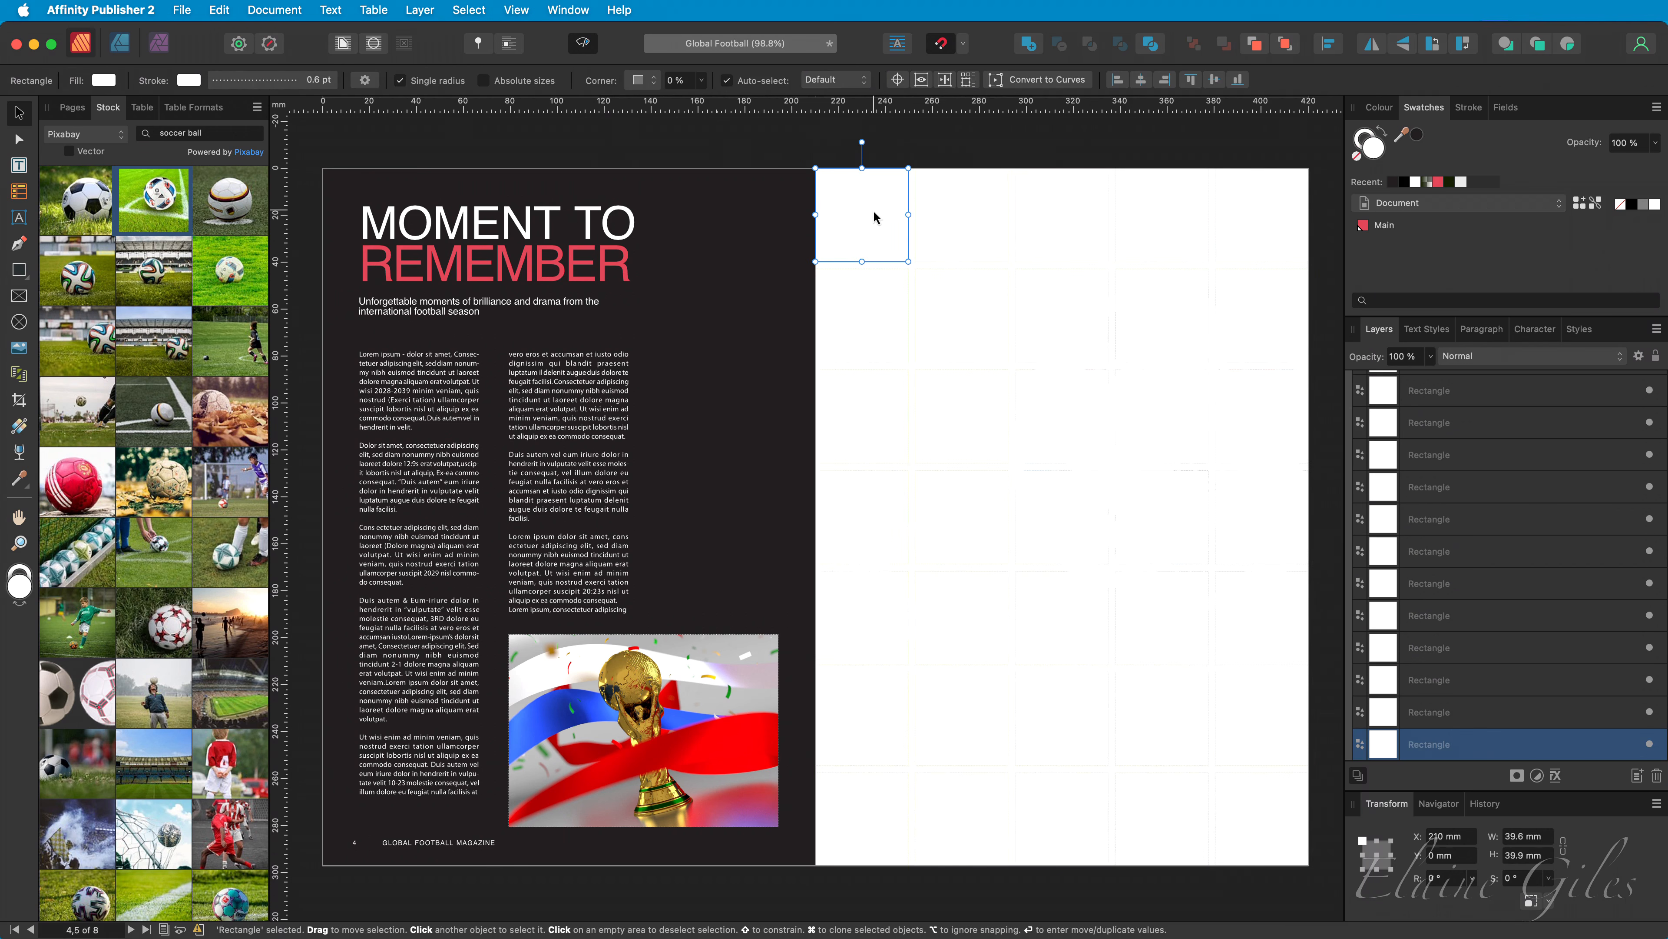
pyautogui.keyDown('shift'); pyautogui.click(1027, 213); pyautogui.keyUp('shift')
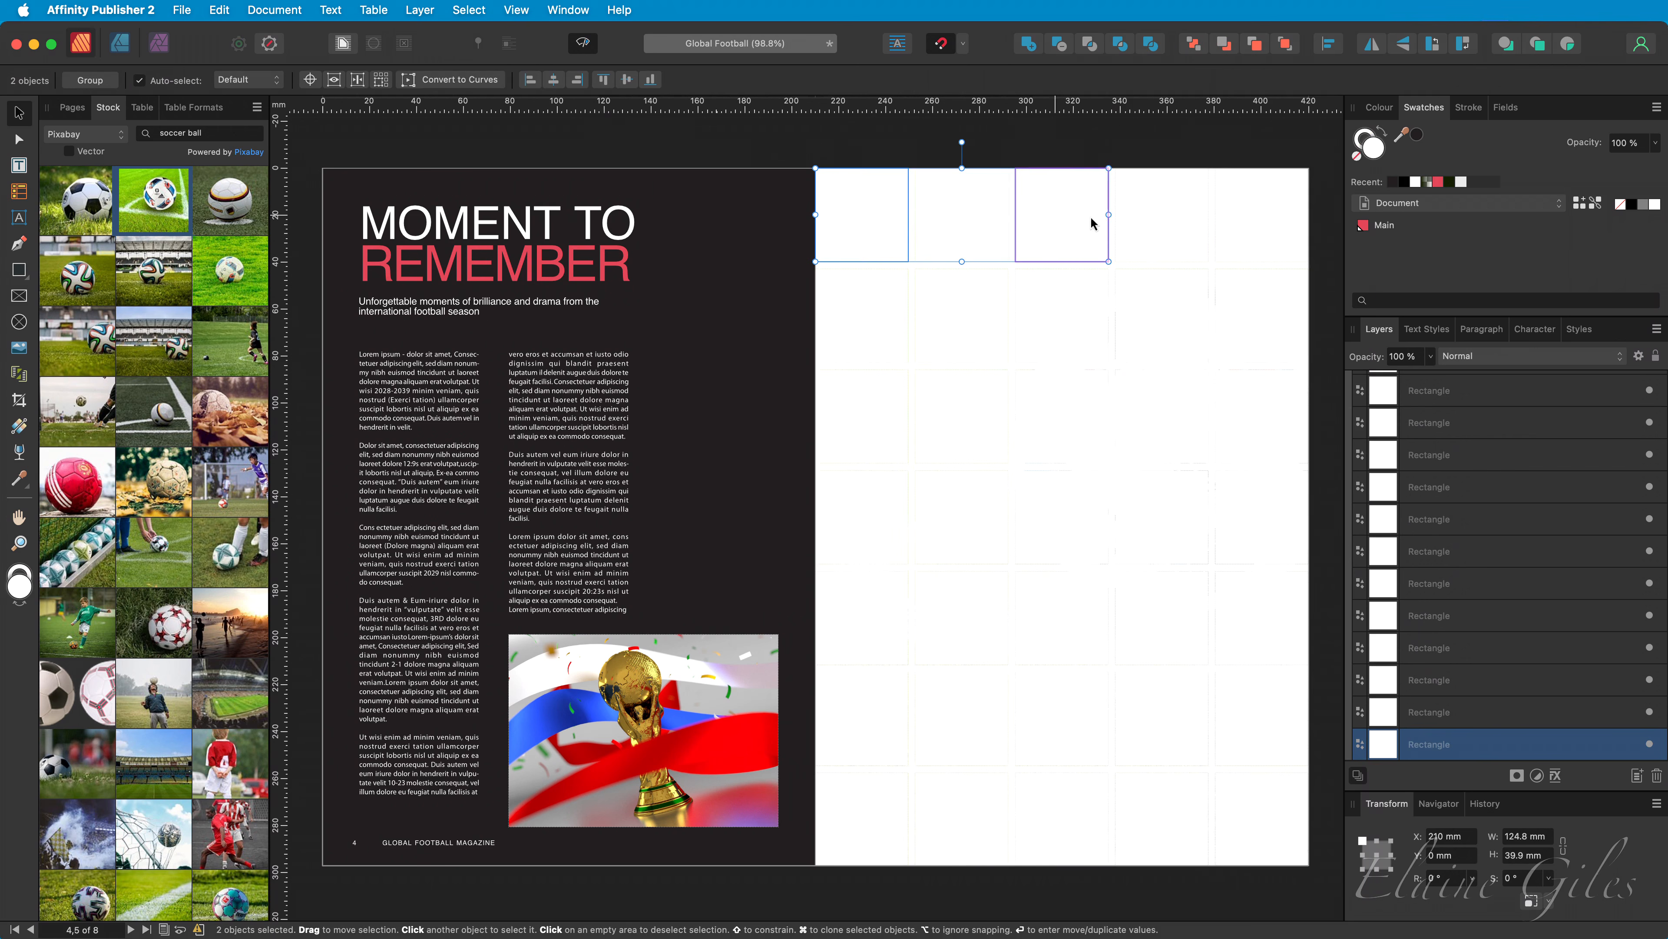
pyautogui.keyDown('shift'); pyautogui.click(1229, 231); pyautogui.keyUp('shift')
pyautogui.keyDown('shift'); pyautogui.click(939, 296); pyautogui.keyUp('shift')
pyautogui.keyDown('shift'); pyautogui.click(1151, 305); pyautogui.keyUp('shift')
pyautogui.keyDown('shift'); pyautogui.click(850, 404); pyautogui.keyUp('shift')
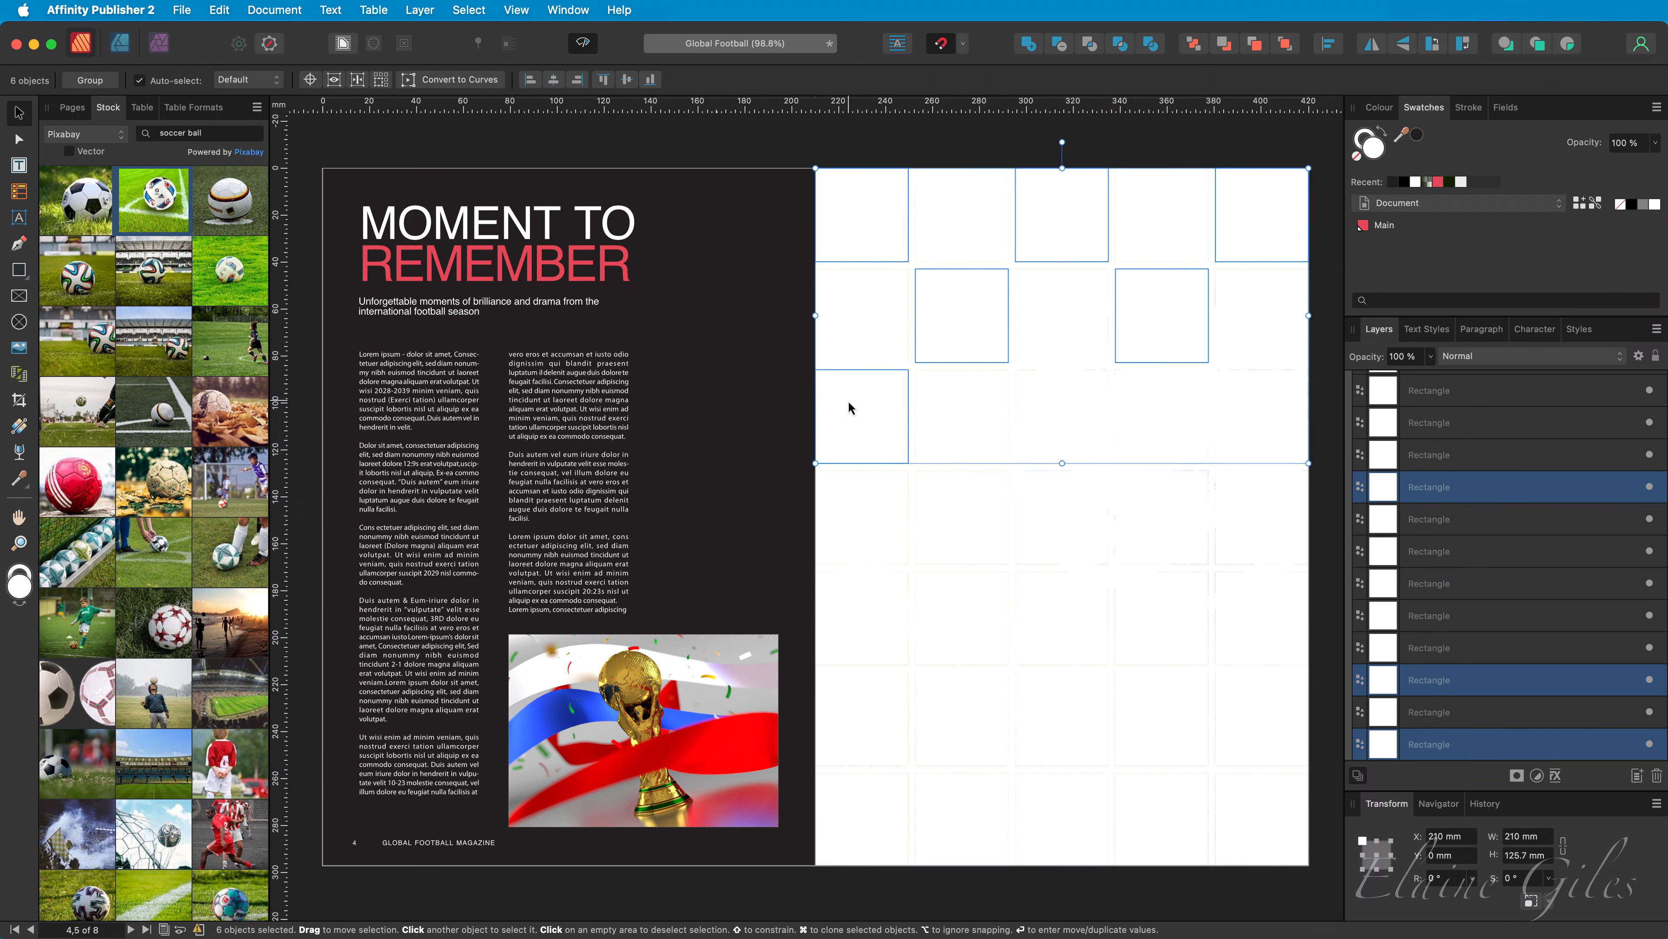
pyautogui.keyDown('shift'); pyautogui.click(1049, 404); pyautogui.keyUp('shift')
pyautogui.keyDown('shift'); pyautogui.click(1260, 418); pyautogui.keyUp('shift')
pyautogui.keyDown('shift'); pyautogui.click(947, 503); pyautogui.keyUp('shift')
pyautogui.keyDown('shift'); pyautogui.click(1161, 517); pyautogui.keyUp('shift')
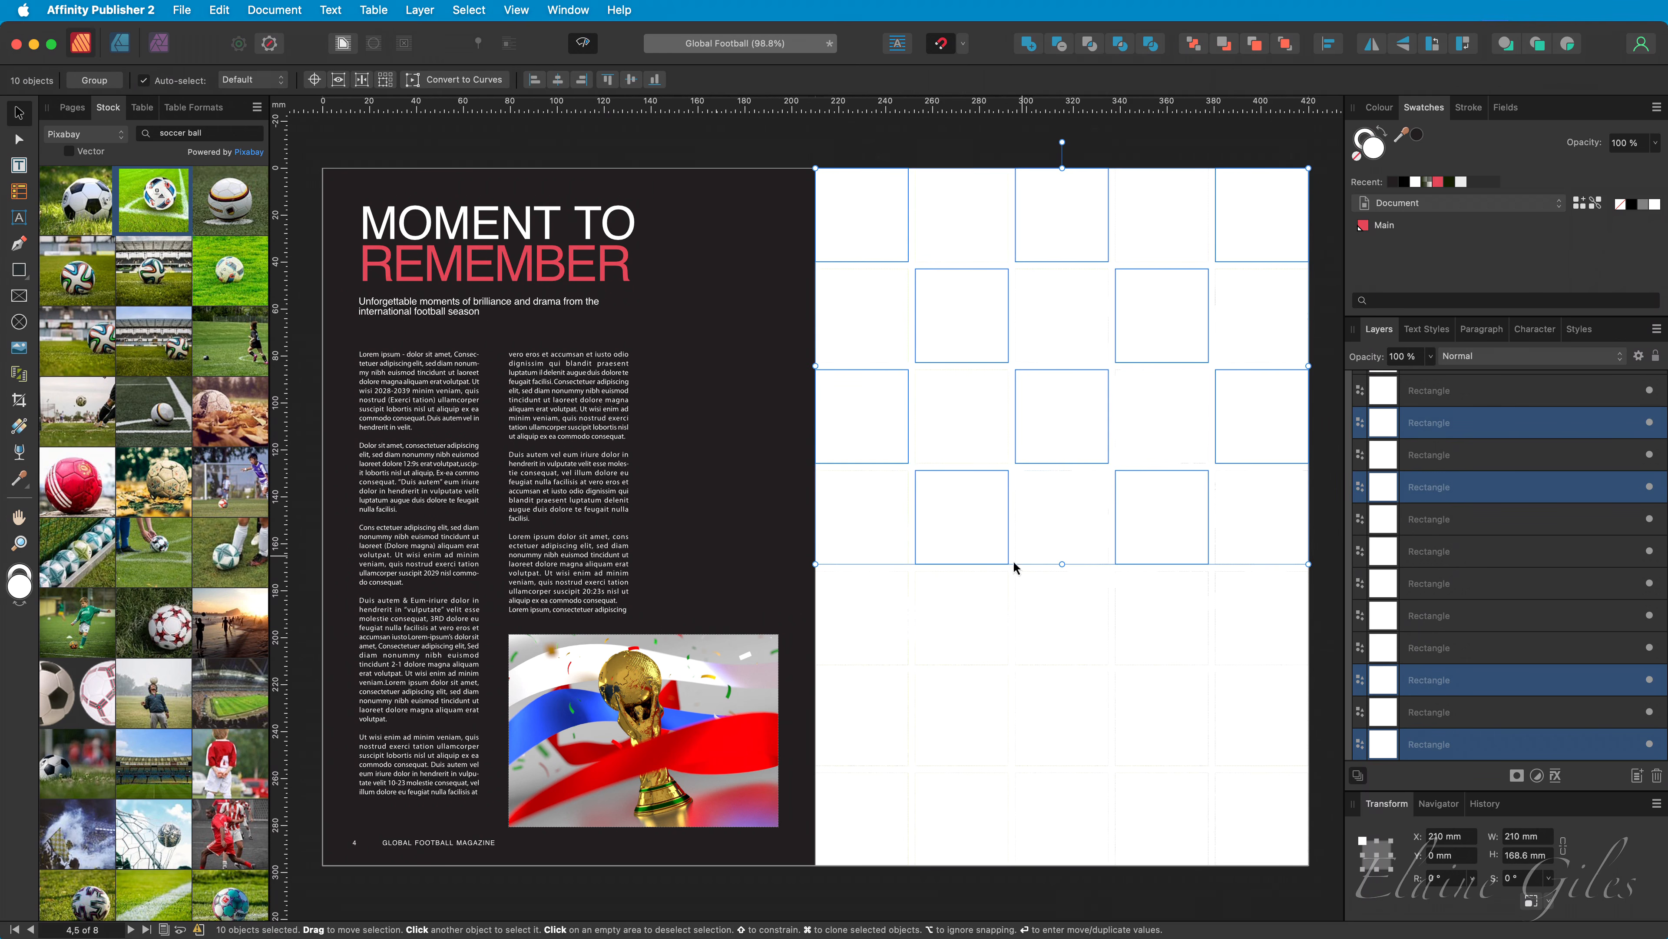
pyautogui.keyDown('shift'); pyautogui.click(897, 610); pyautogui.keyUp('shift')
pyautogui.keyDown('shift'); pyautogui.click(1062, 616); pyautogui.keyUp('shift')
pyautogui.keyDown('shift'); pyautogui.click(1236, 615); pyautogui.keyUp('shift')
pyautogui.keyDown('shift'); pyautogui.click(956, 701); pyautogui.keyUp('shift')
pyautogui.keyDown('shift'); pyautogui.click(1186, 707); pyautogui.keyUp('shift')
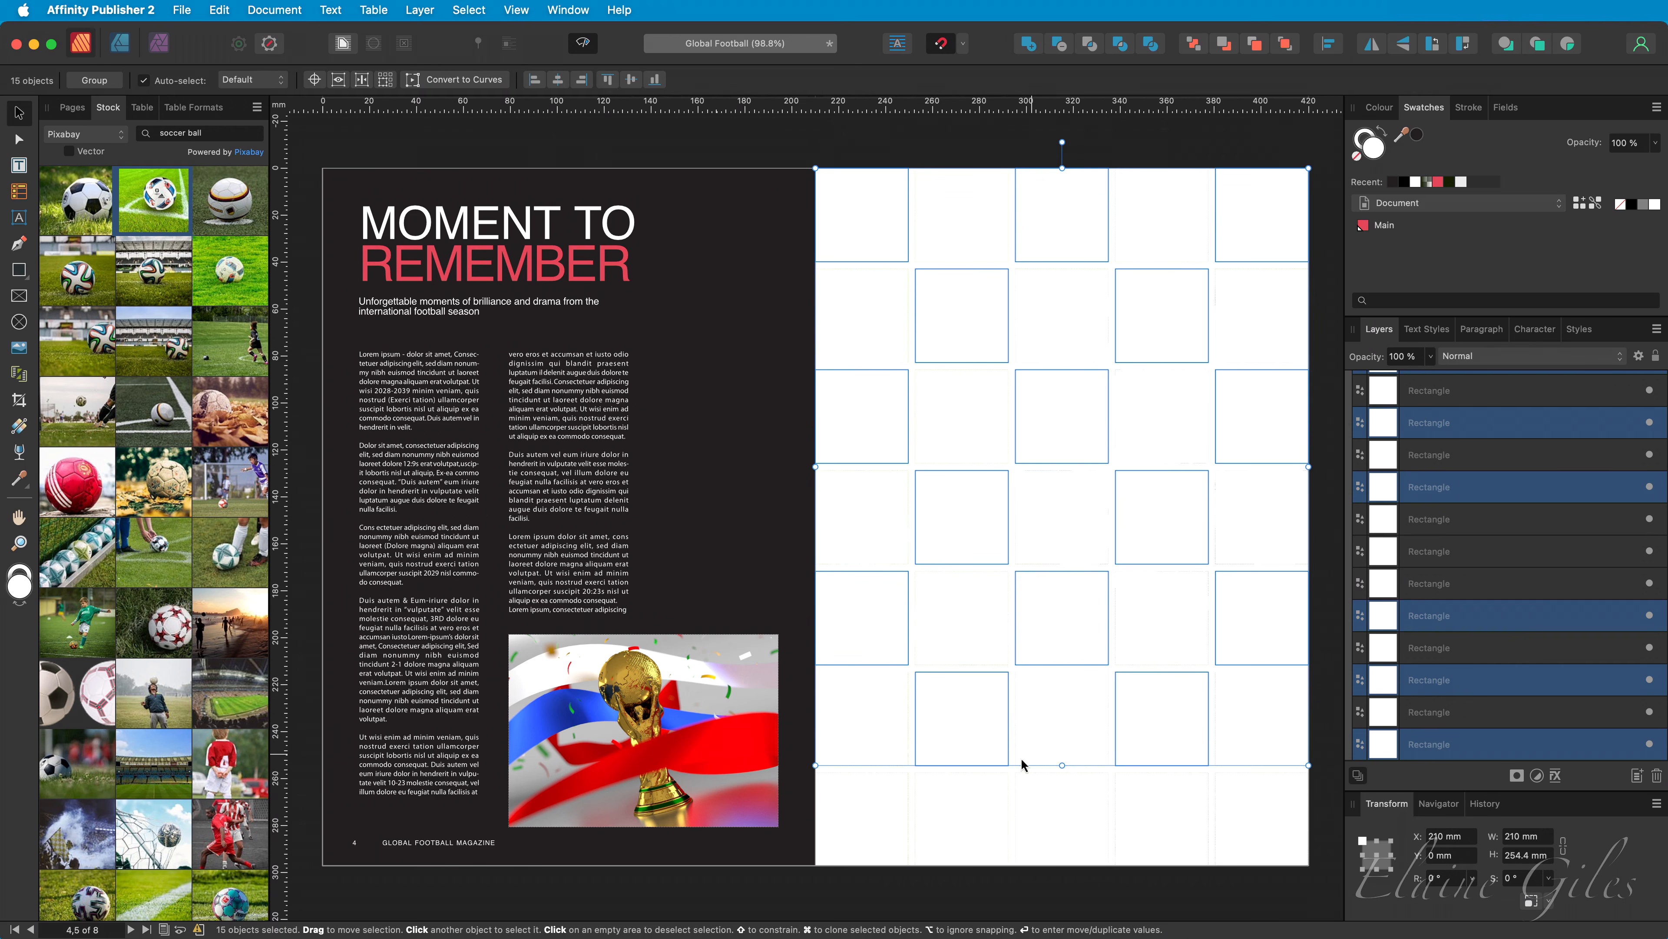
pyautogui.keyDown('shift'); pyautogui.click(864, 812); pyautogui.keyUp('shift')
pyautogui.keyDown('shift'); pyautogui.click(1058, 809); pyautogui.keyUp('shift')
pyautogui.keyDown('shift'); pyautogui.click(1238, 792); pyautogui.keyUp('shift')
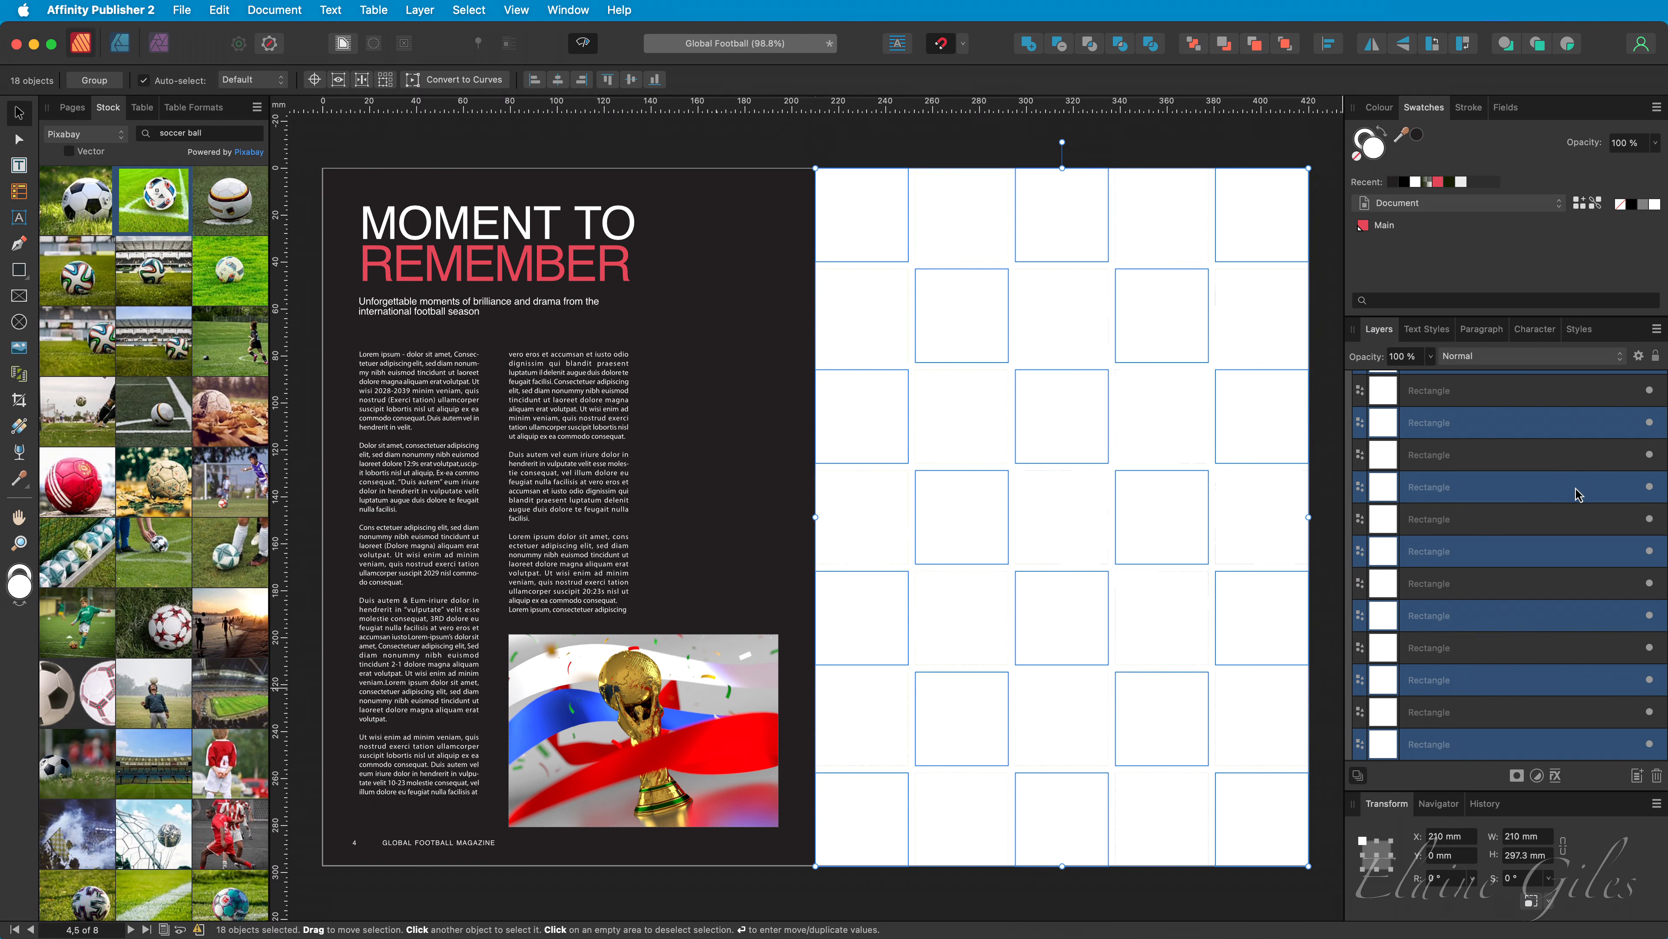
pyautogui.scroll(-3, 1593, 483)
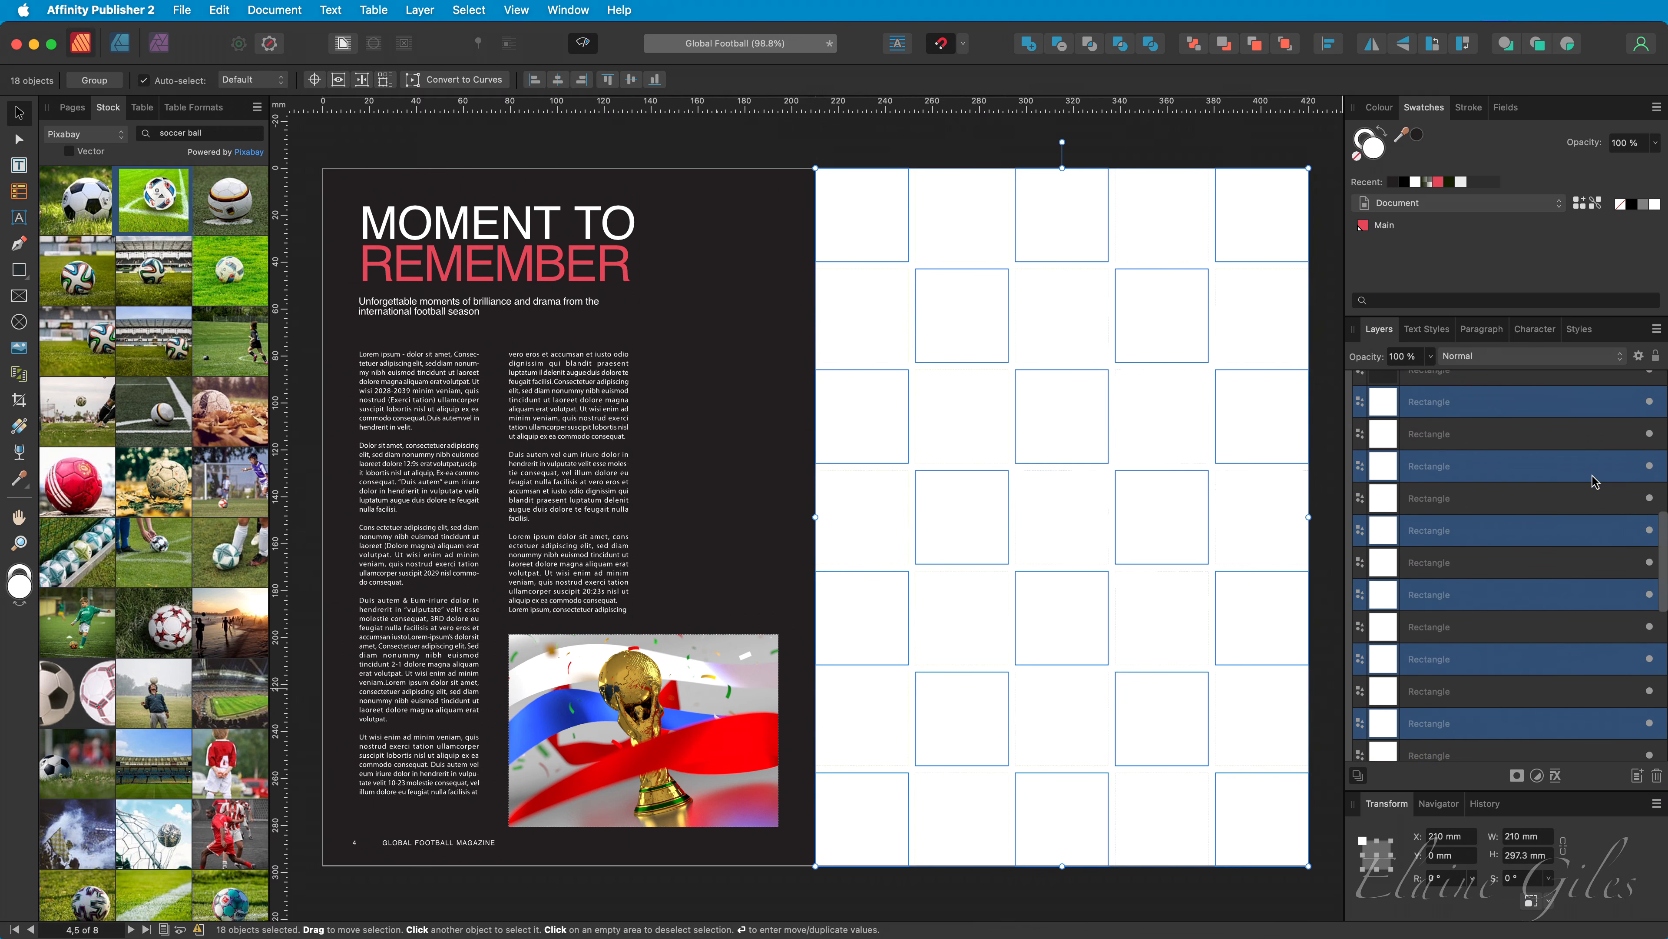
pyautogui.scroll(-2, 1593, 483)
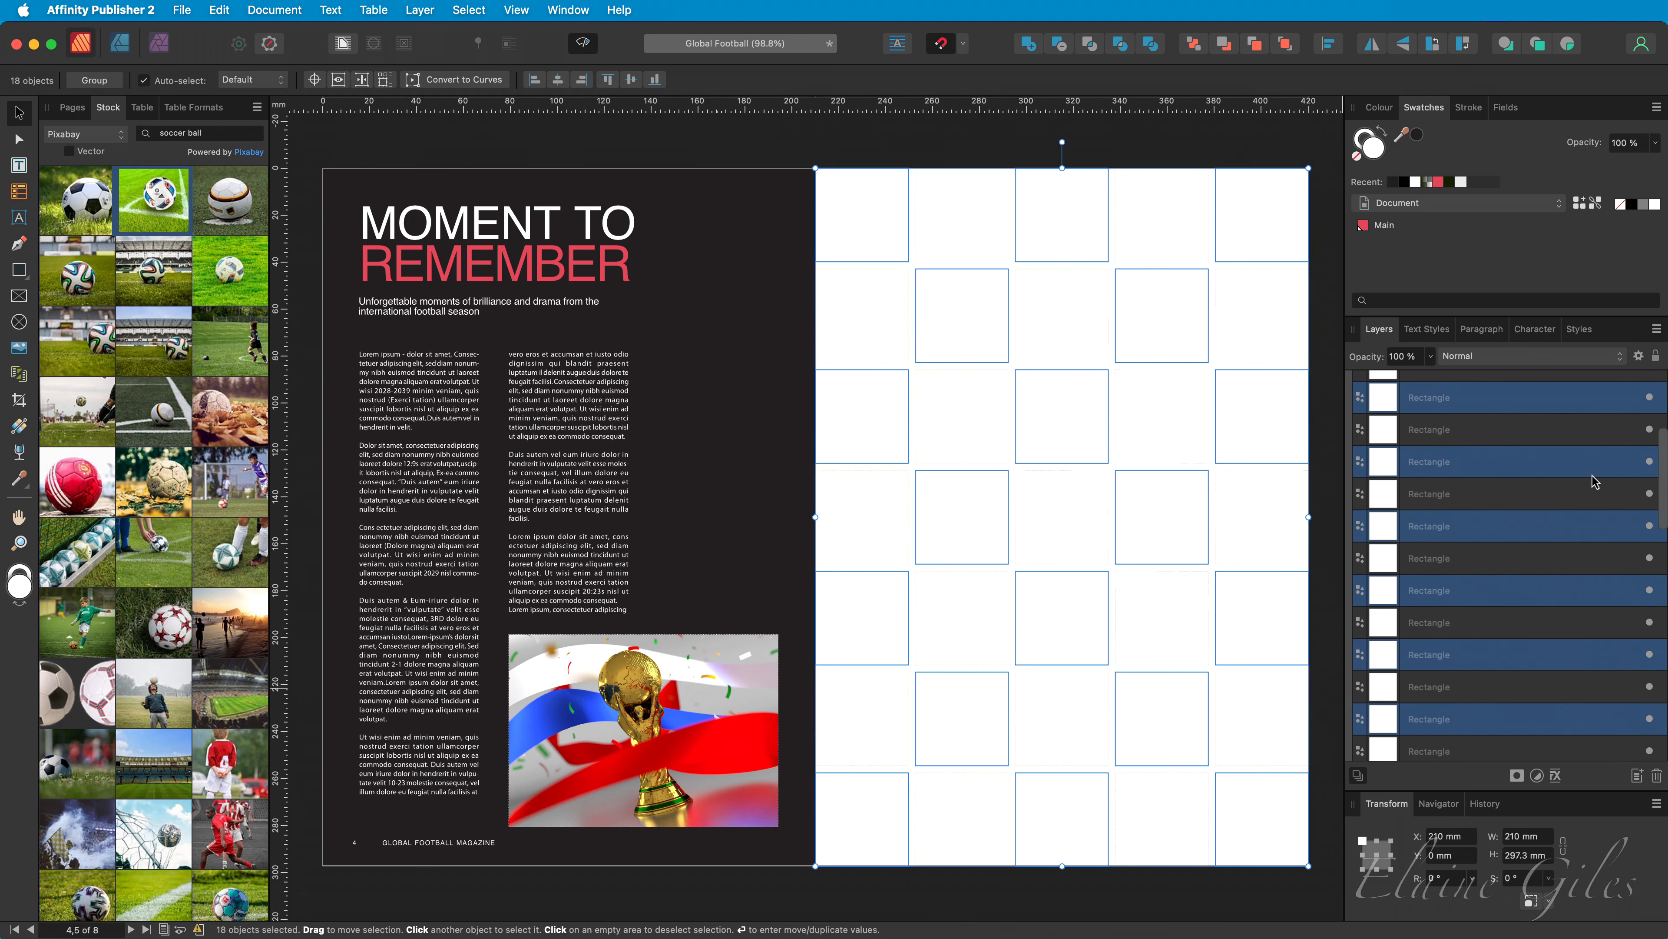
pyautogui.scroll(5, 1594, 481)
pyautogui.click(1650, 421)
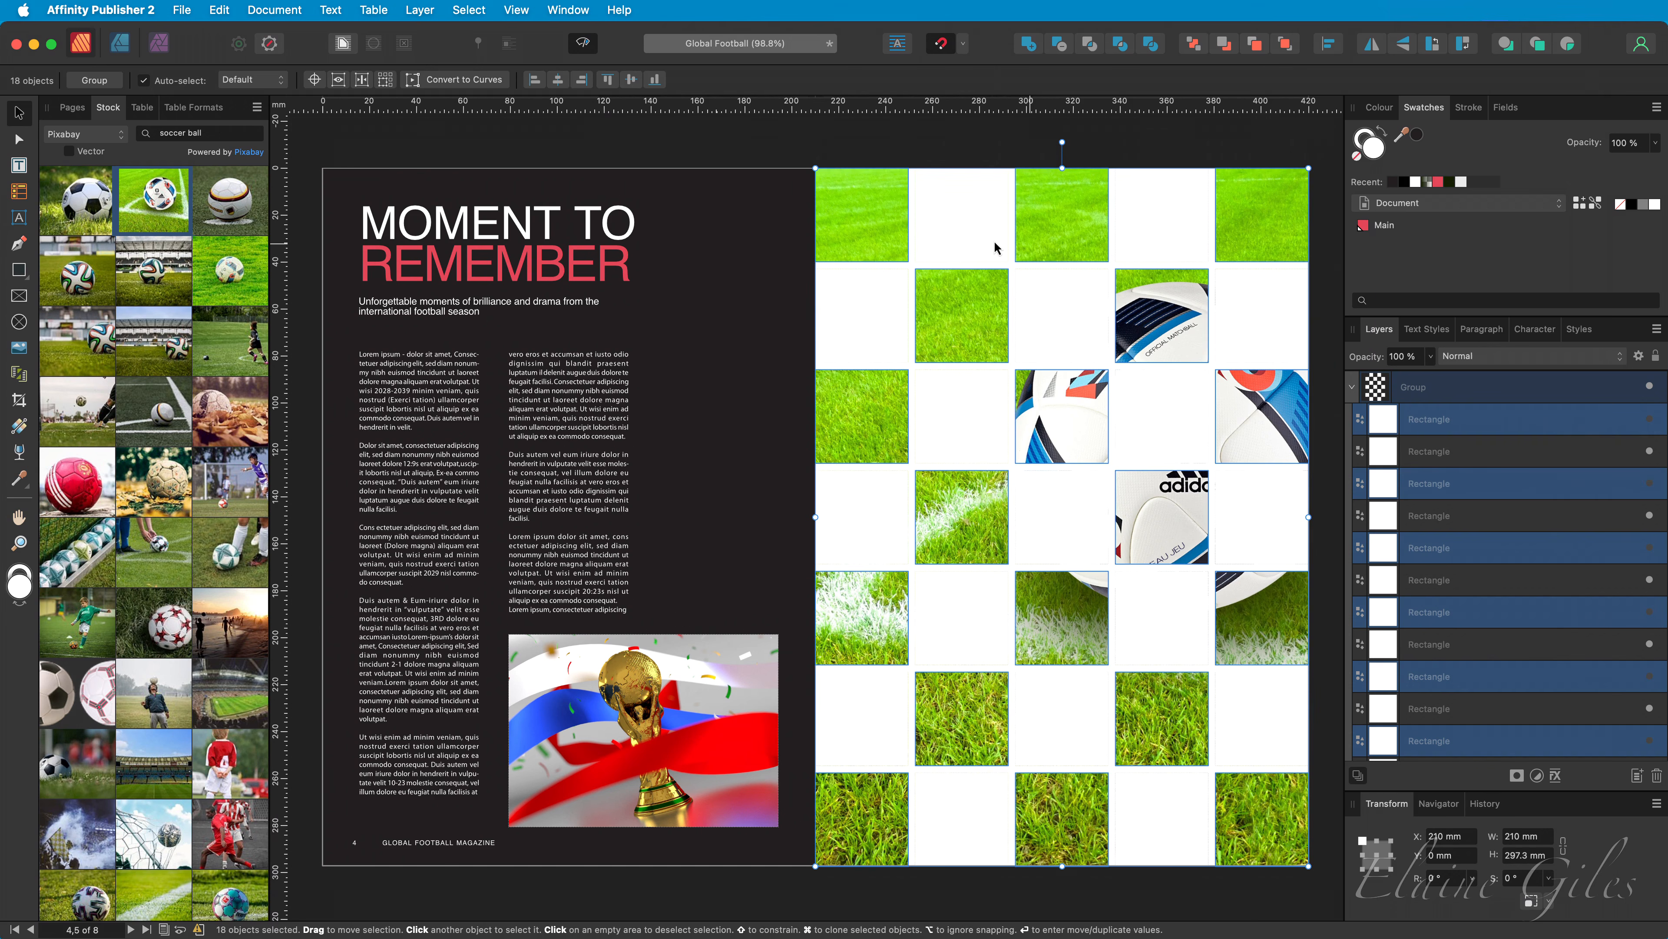
# Hide the ten remaining white rectangles in the right page's three outermost columns, over the ball
pyautogui.doubleClick(1148, 228)
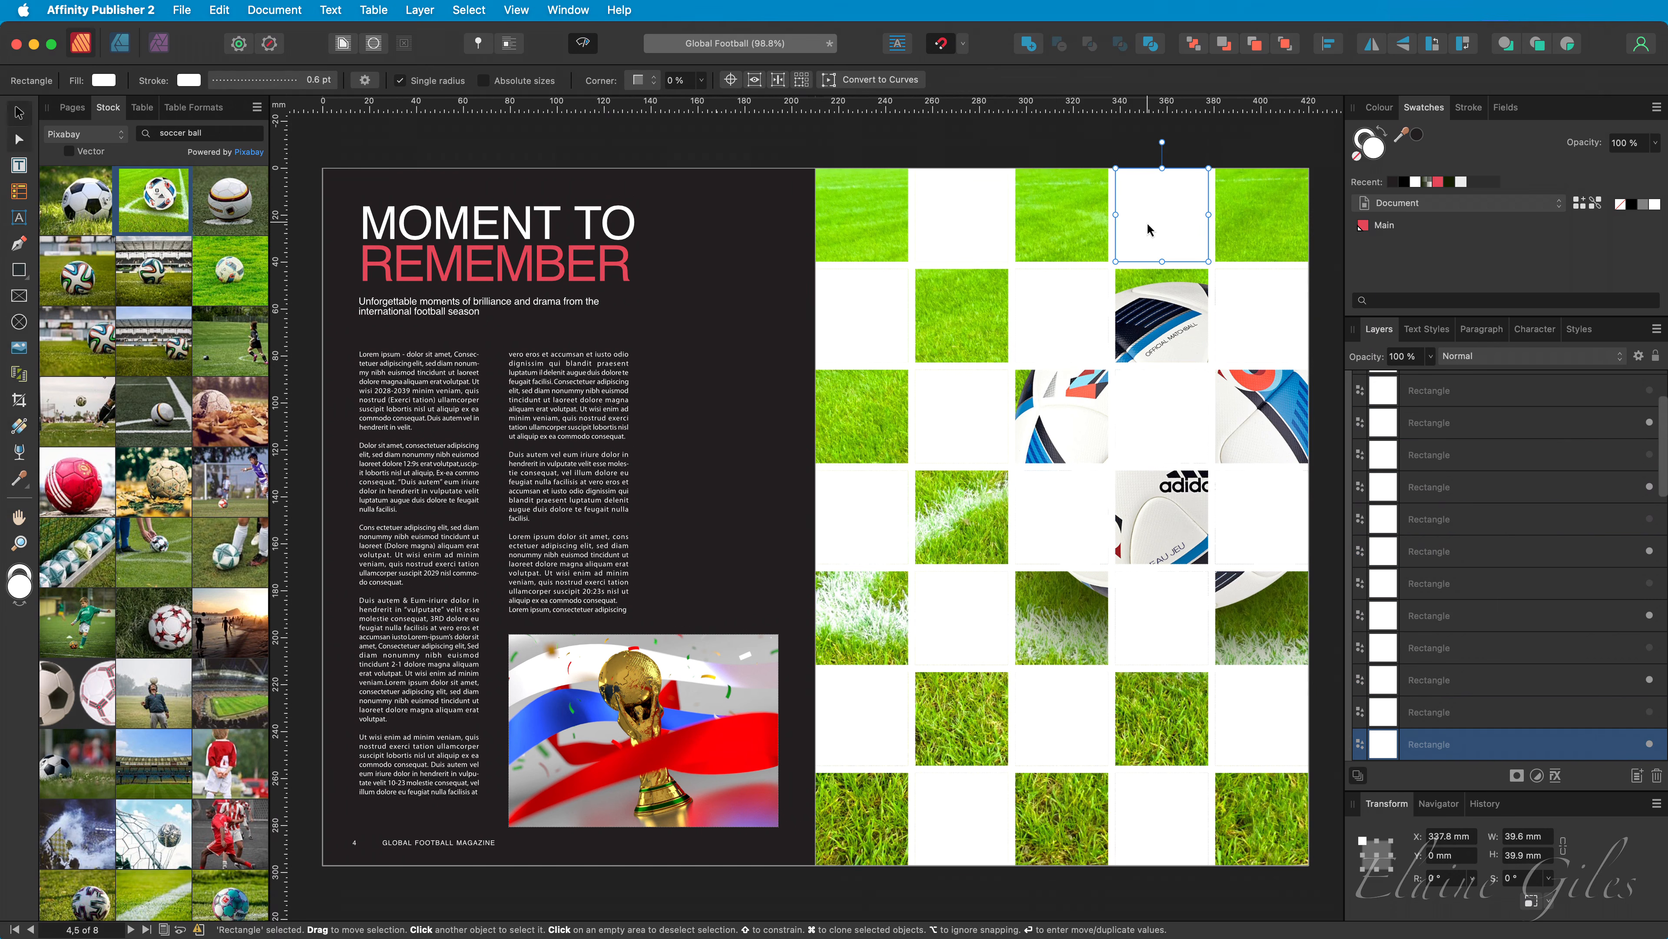
pyautogui.keyDown('shift'); pyautogui.click(1059, 316); pyautogui.keyUp('shift')
pyautogui.keyDown('shift'); pyautogui.click(1260, 314); pyautogui.keyUp('shift')
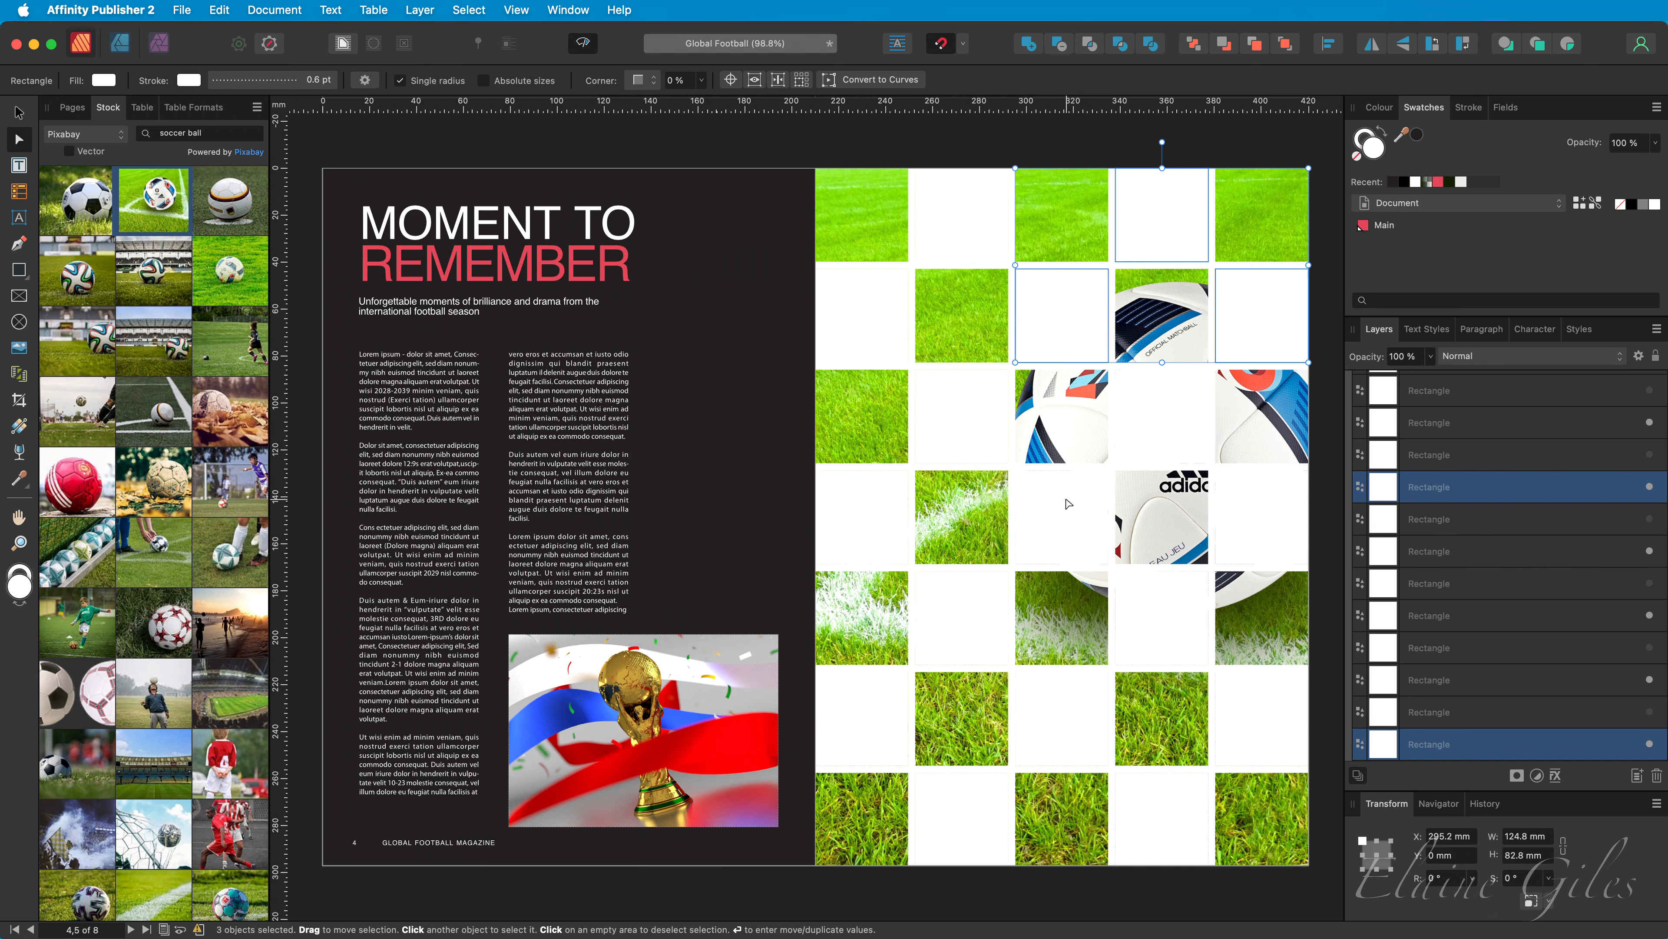
pyautogui.keyDown('shift'); pyautogui.click(1067, 479); pyautogui.keyUp('shift')
pyautogui.keyDown('shift'); pyautogui.click(1164, 426); pyautogui.keyUp('shift')
pyautogui.keyDown('shift'); pyautogui.click(1260, 503); pyautogui.keyUp('shift')
pyautogui.keyDown('shift'); pyautogui.click(1093, 717); pyautogui.keyUp('shift')
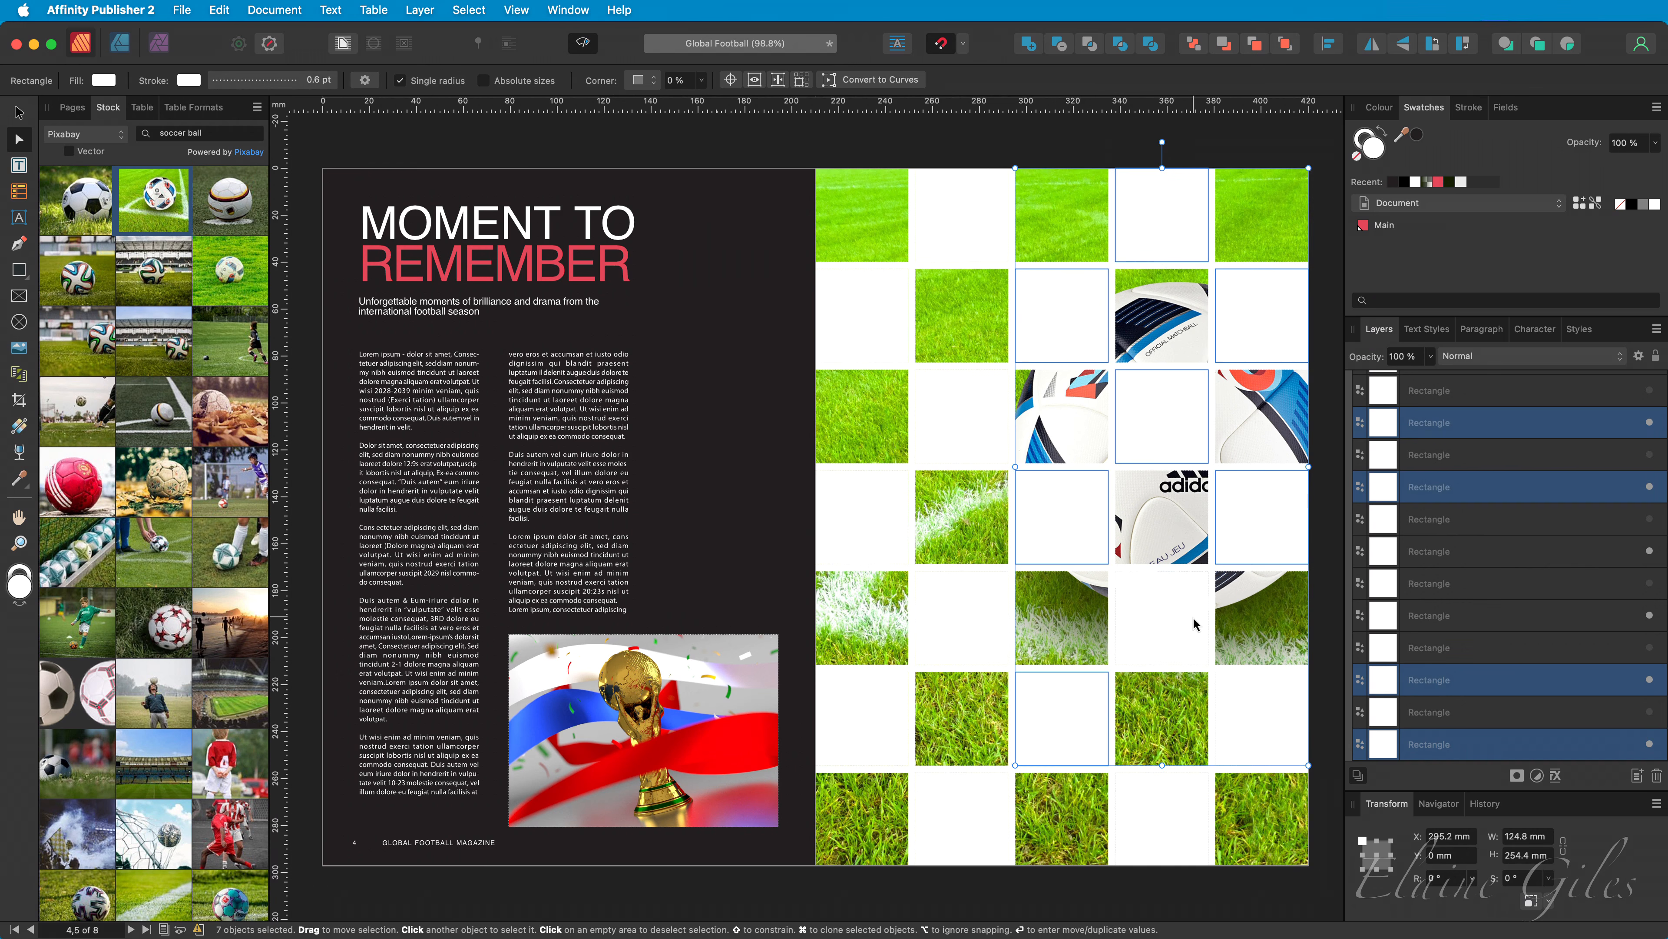
pyautogui.keyDown('shift'); pyautogui.click(1158, 618); pyautogui.keyUp('shift')
pyautogui.keyDown('shift'); pyautogui.click(1256, 715); pyautogui.keyUp('shift')
pyautogui.keyDown('shift'); pyautogui.click(1157, 835); pyautogui.keyUp('shift')
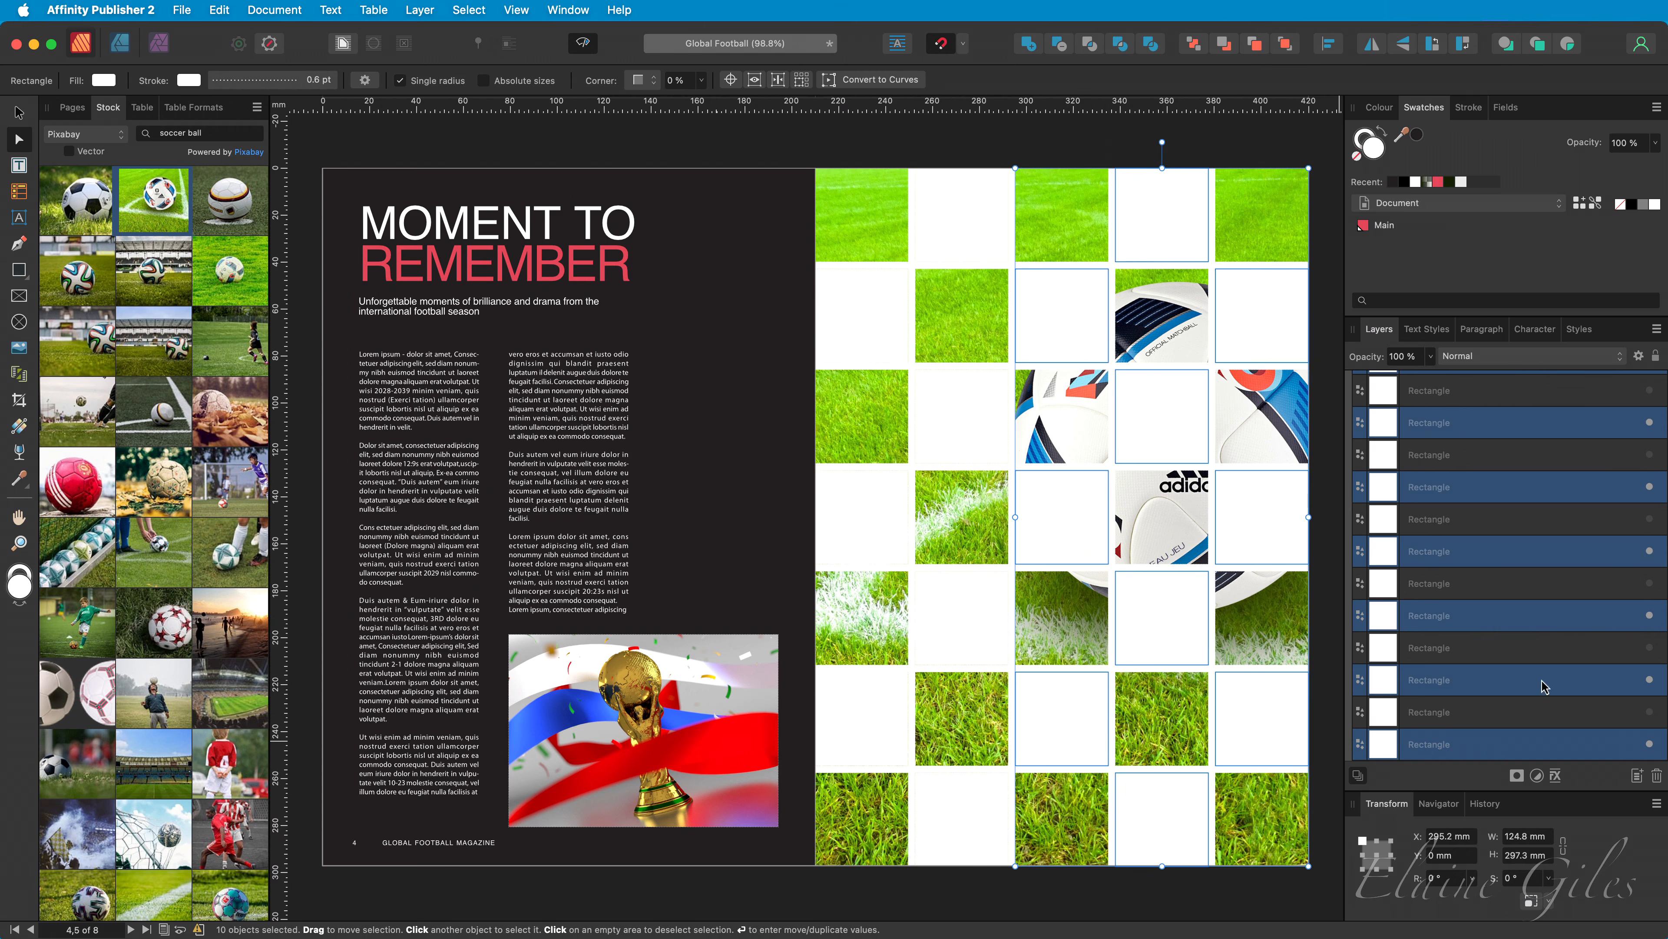
pyautogui.click(1649, 552)
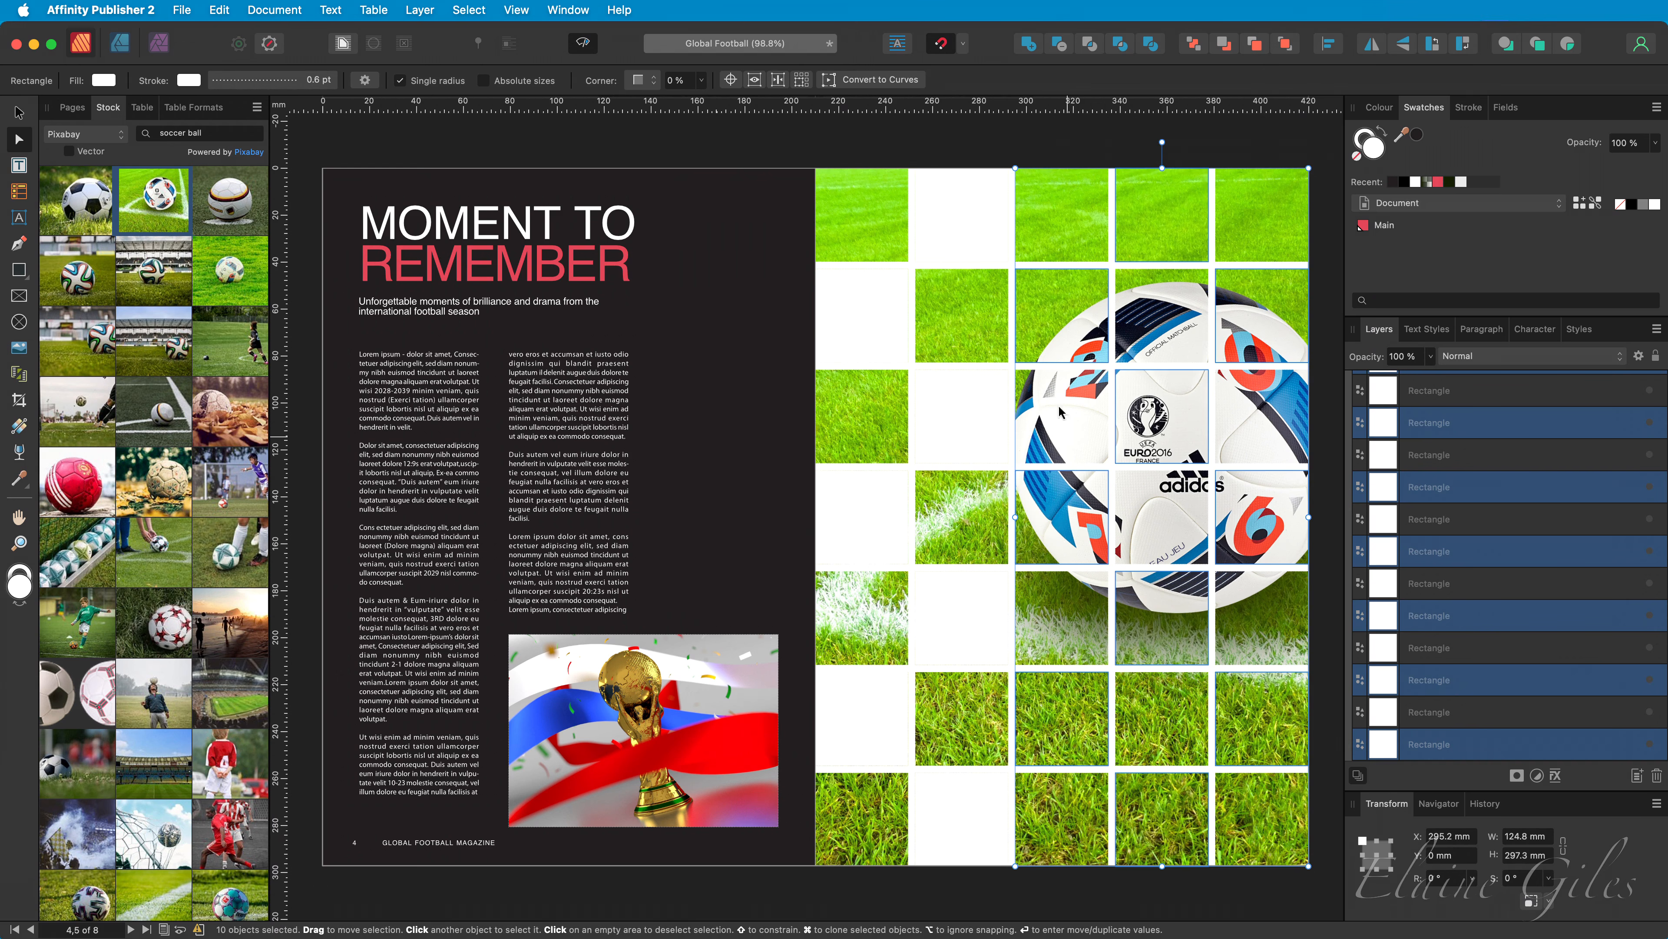
# Convert the seven remaining white rectangles in the two columns nearest the spine to picture frames and turn off preview mode
pyautogui.click(942, 222)
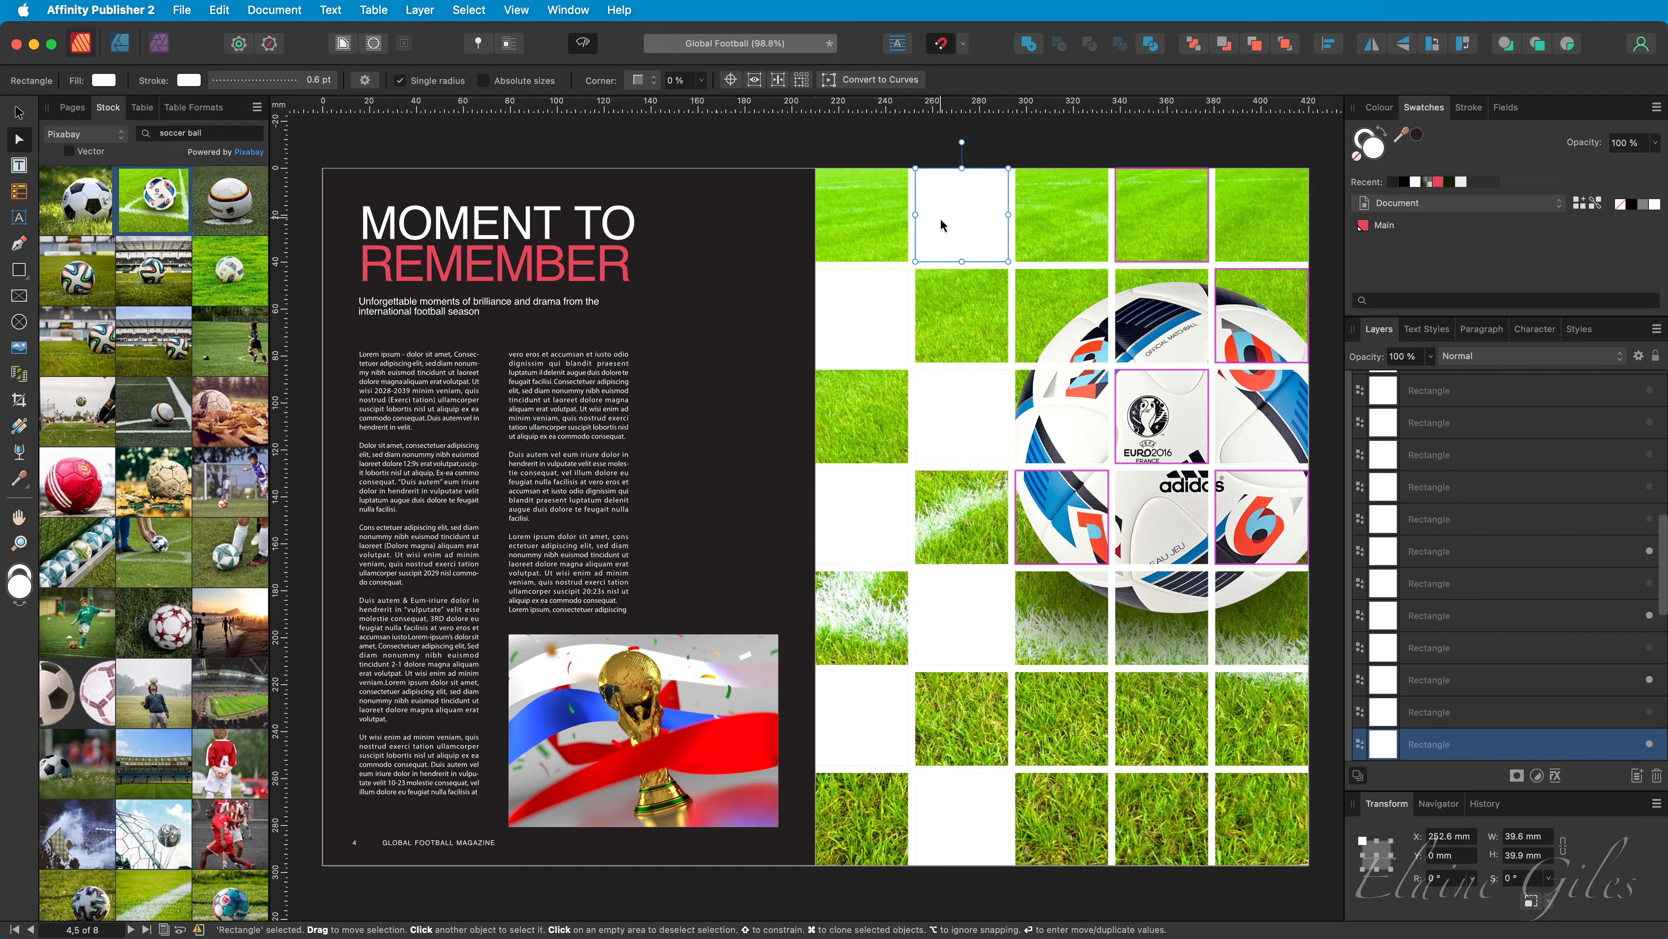
pyautogui.keyDown('shift'); pyautogui.click(865, 322); pyautogui.keyUp('shift')
pyautogui.keyDown('shift'); pyautogui.click(953, 421); pyautogui.keyUp('shift')
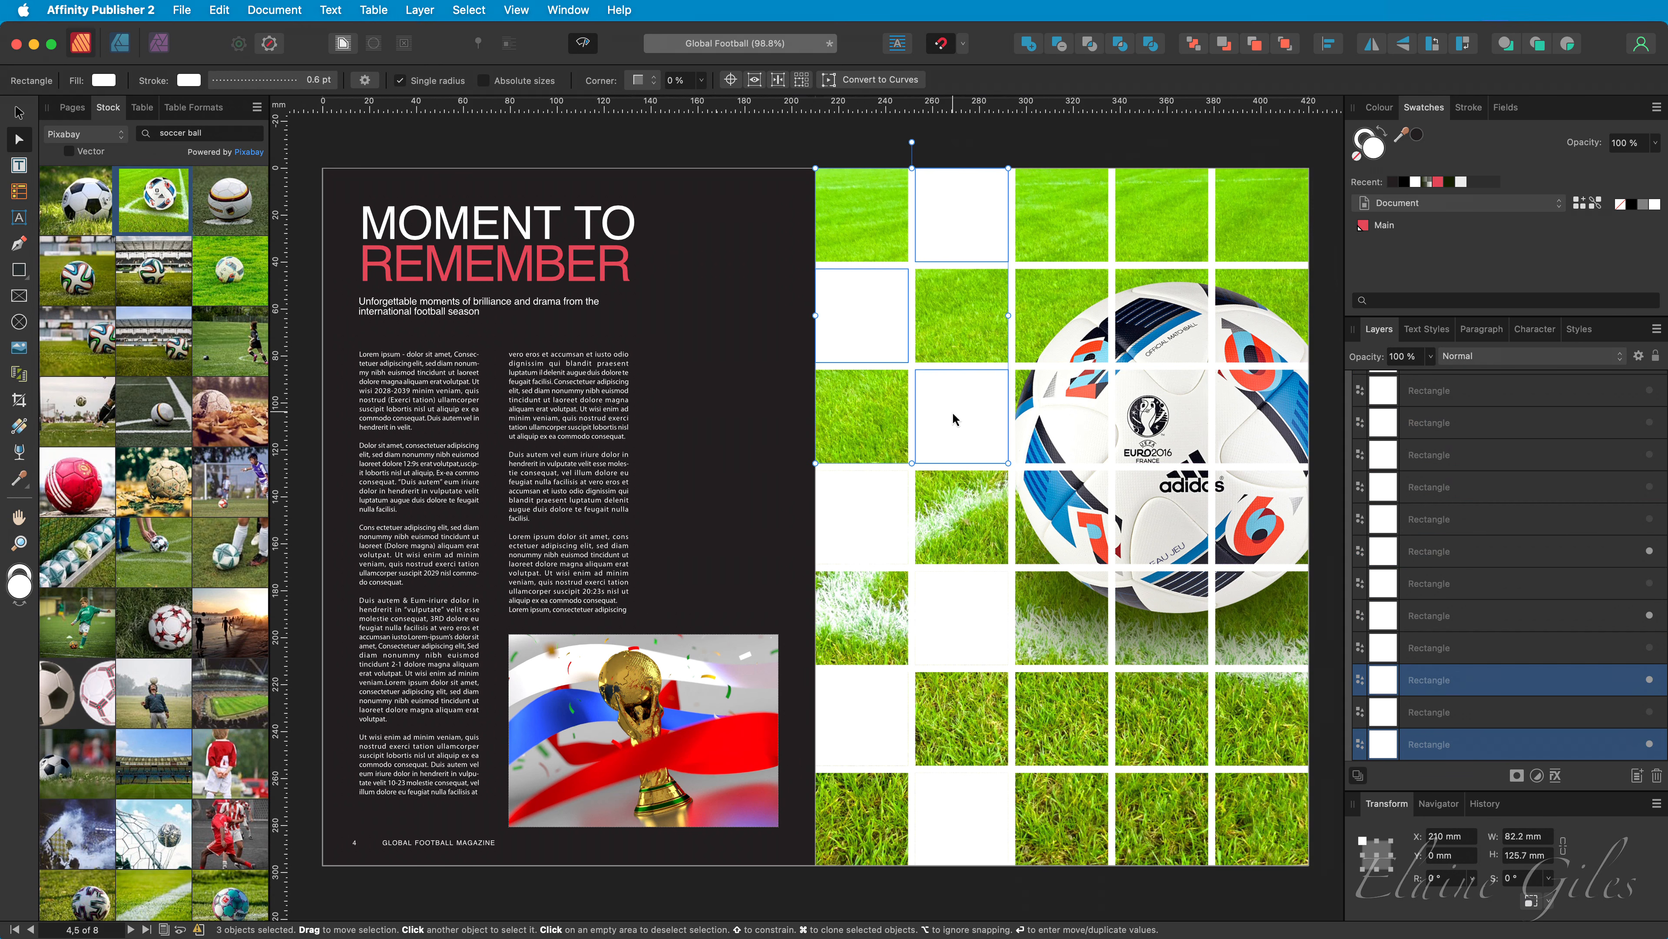
pyautogui.keyDown('shift'); pyautogui.click(850, 527); pyautogui.keyUp('shift')
pyautogui.keyDown('shift'); pyautogui.click(938, 625); pyautogui.keyUp('shift')
pyautogui.keyDown('shift'); pyautogui.click(879, 708); pyautogui.keyUp('shift')
pyautogui.keyDown('shift'); pyautogui.click(959, 790); pyautogui.keyUp('shift')
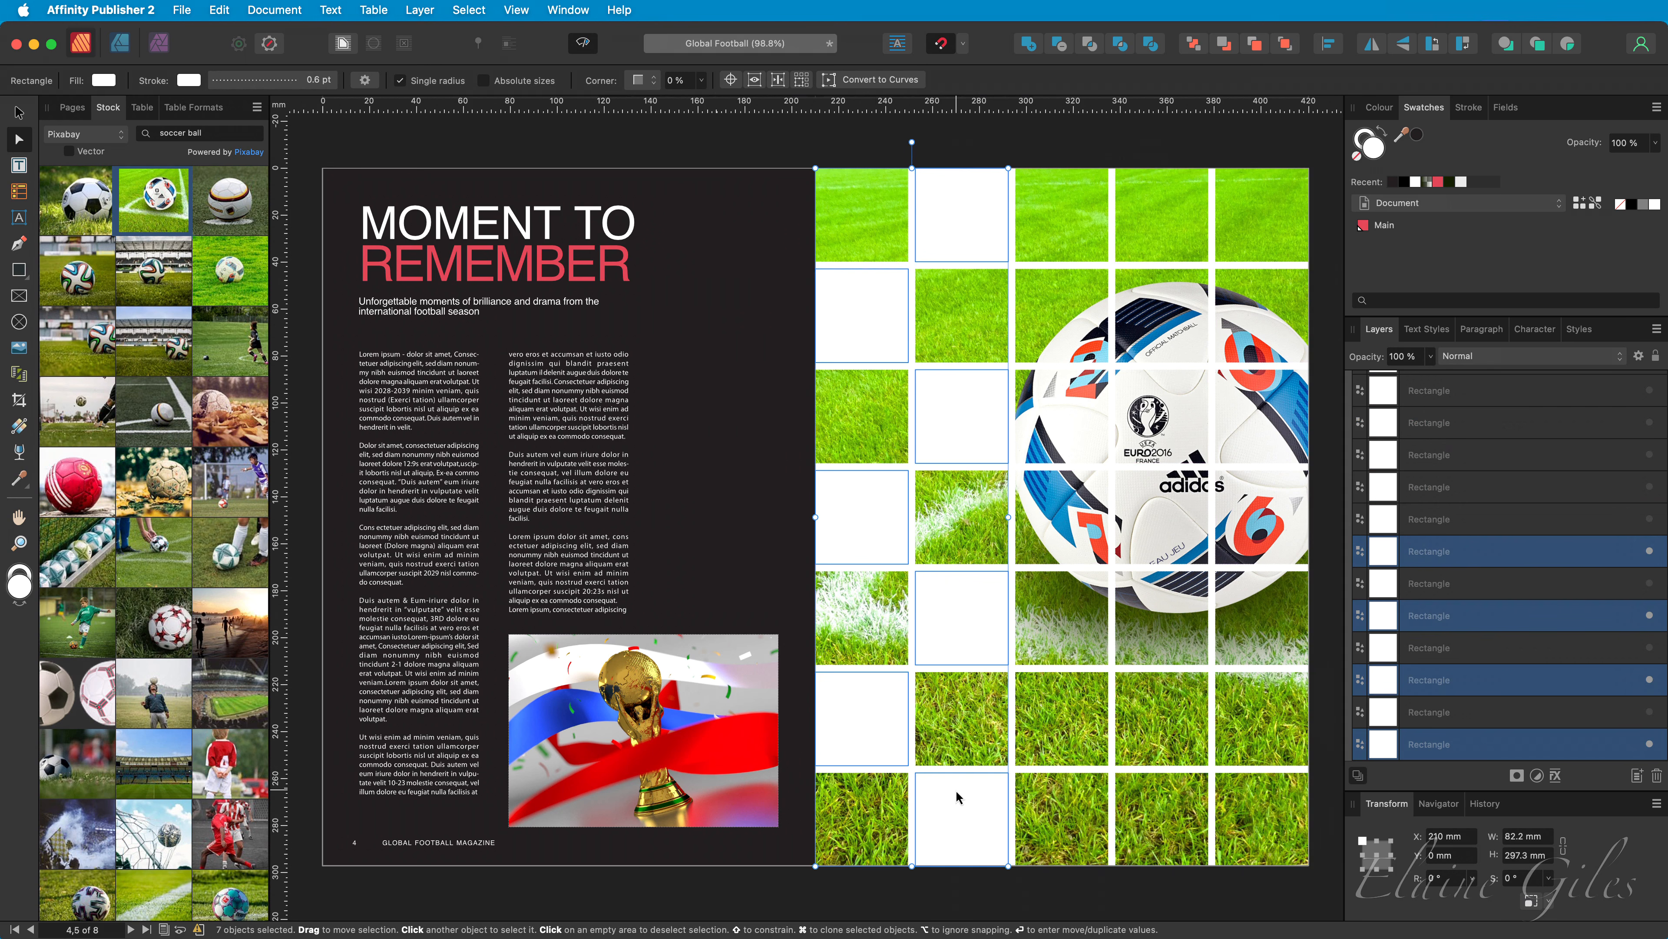
pyautogui.rightClick(956, 200)
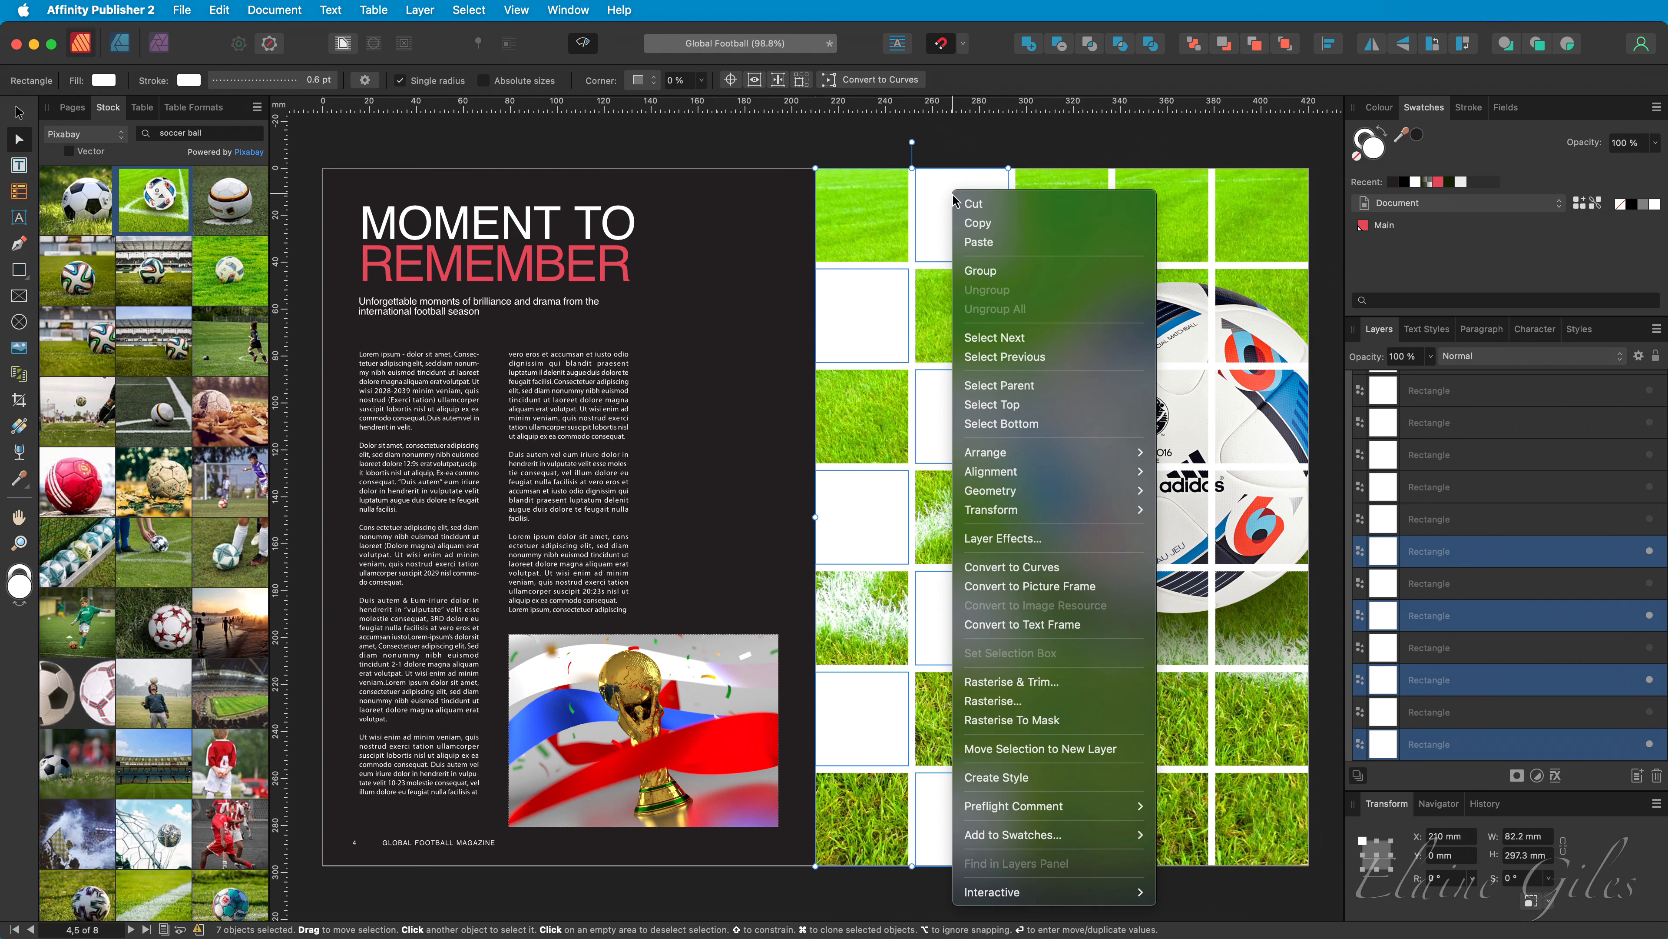
pyautogui.click(1024, 586)
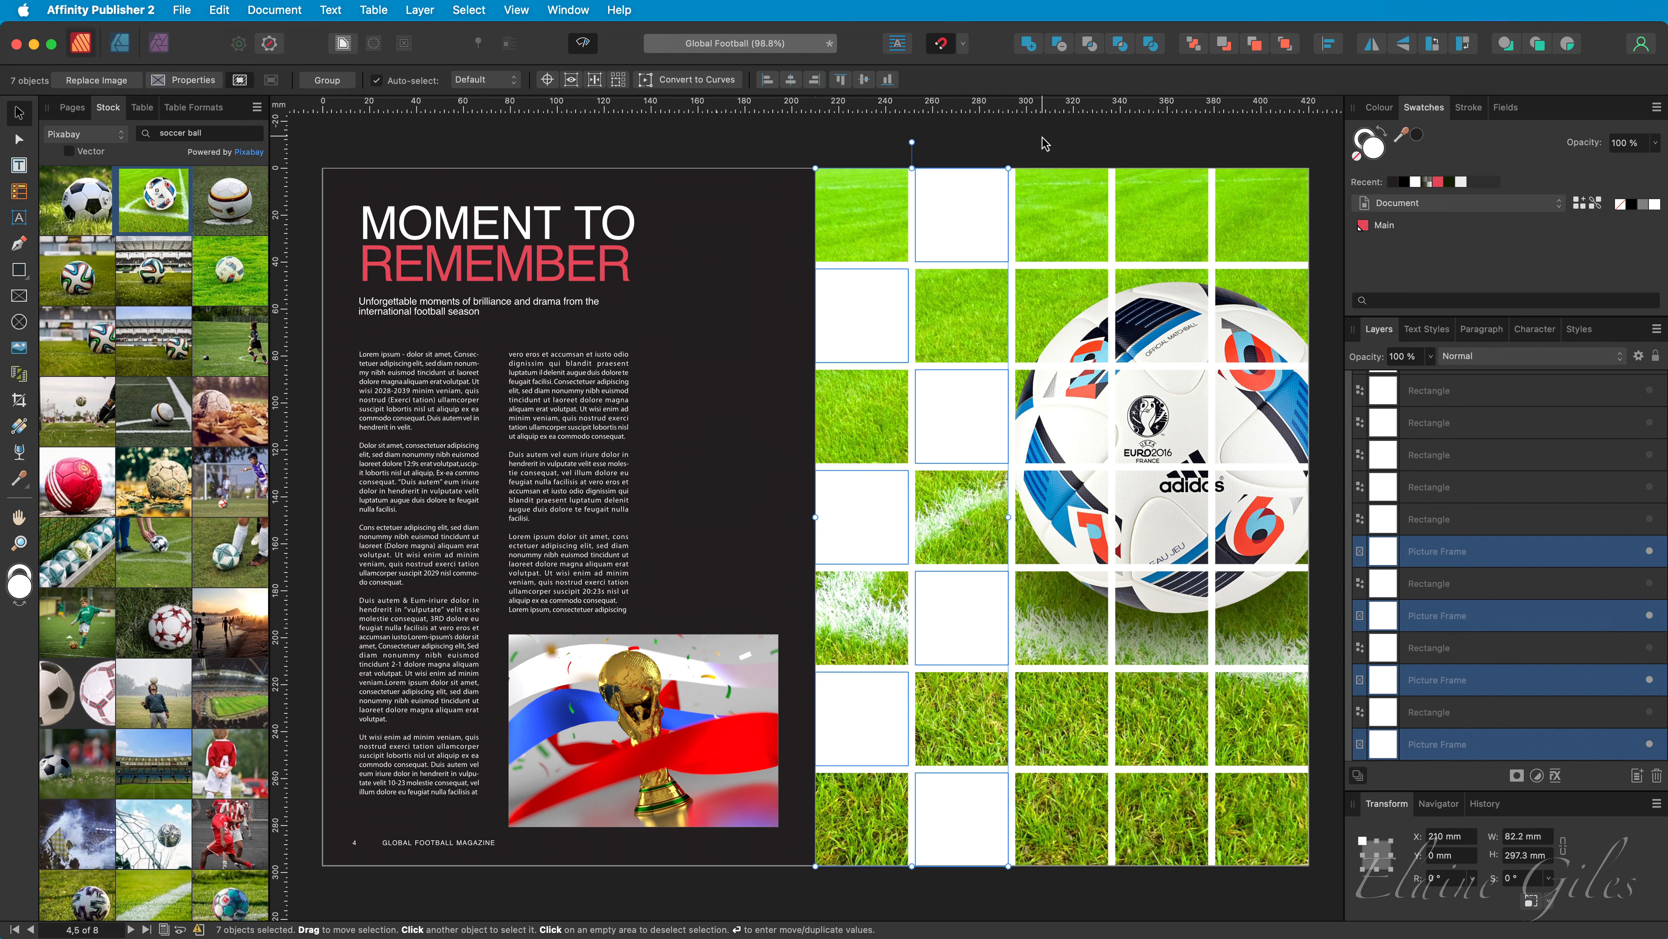
pyautogui.click(583, 46)
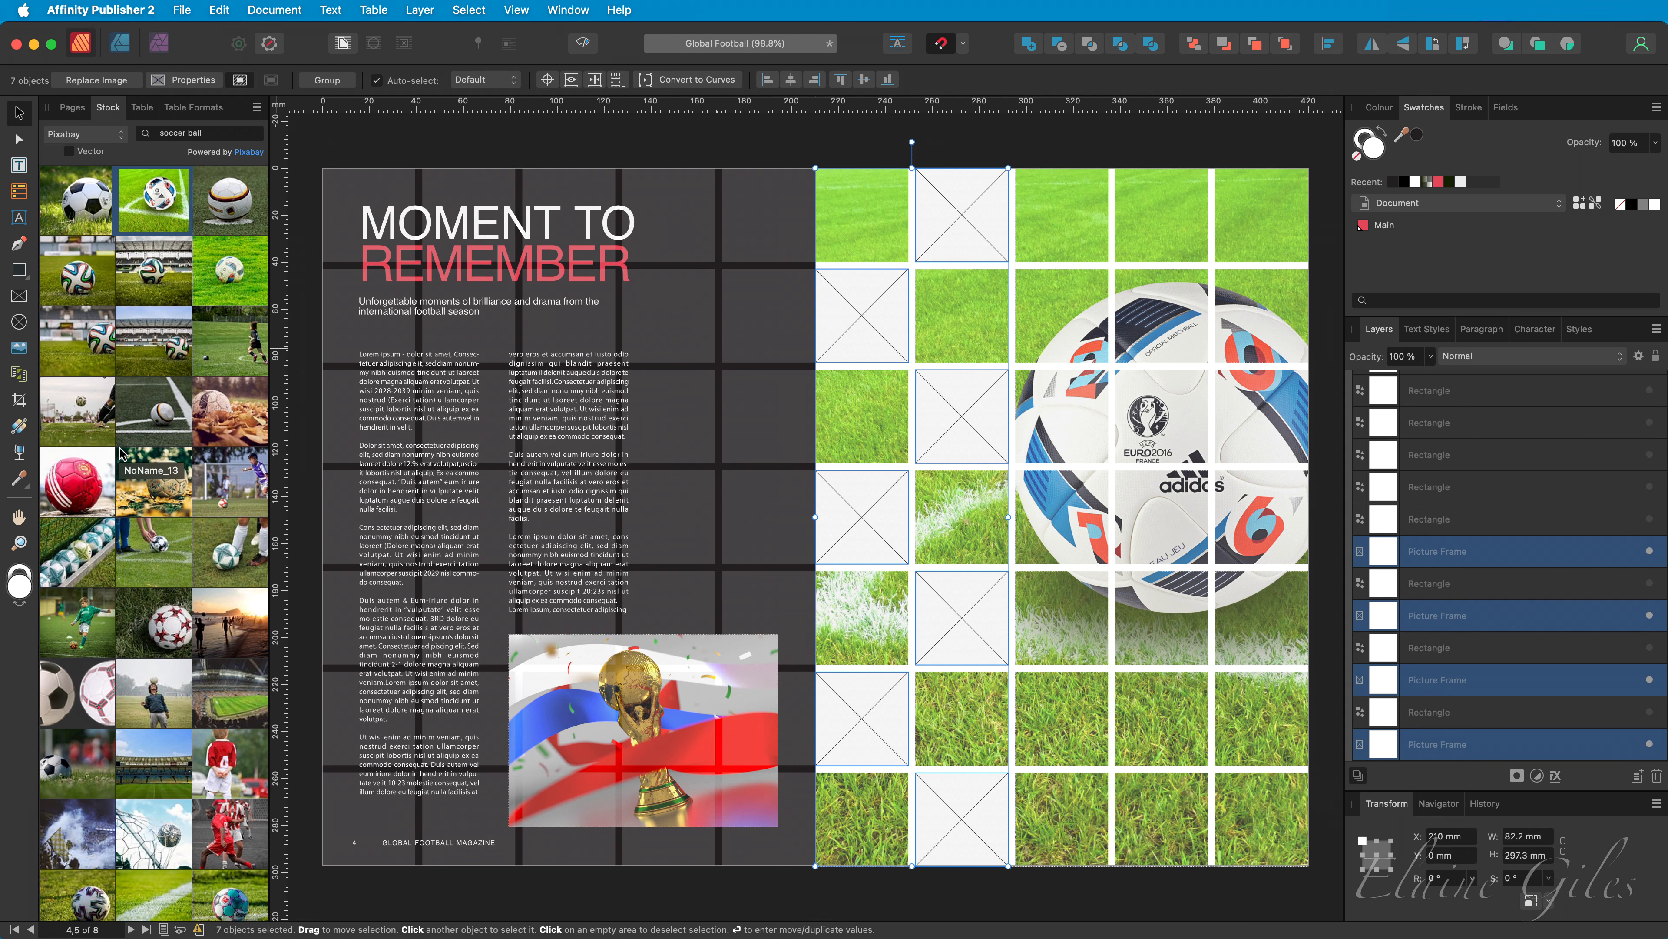
# Fill the top three picture frames with stock photos of a ball in the net, tackling players' legs and a boy kicking a ball
pyautogui.moveTo(140, 850); pyautogui.dragTo(971, 230)
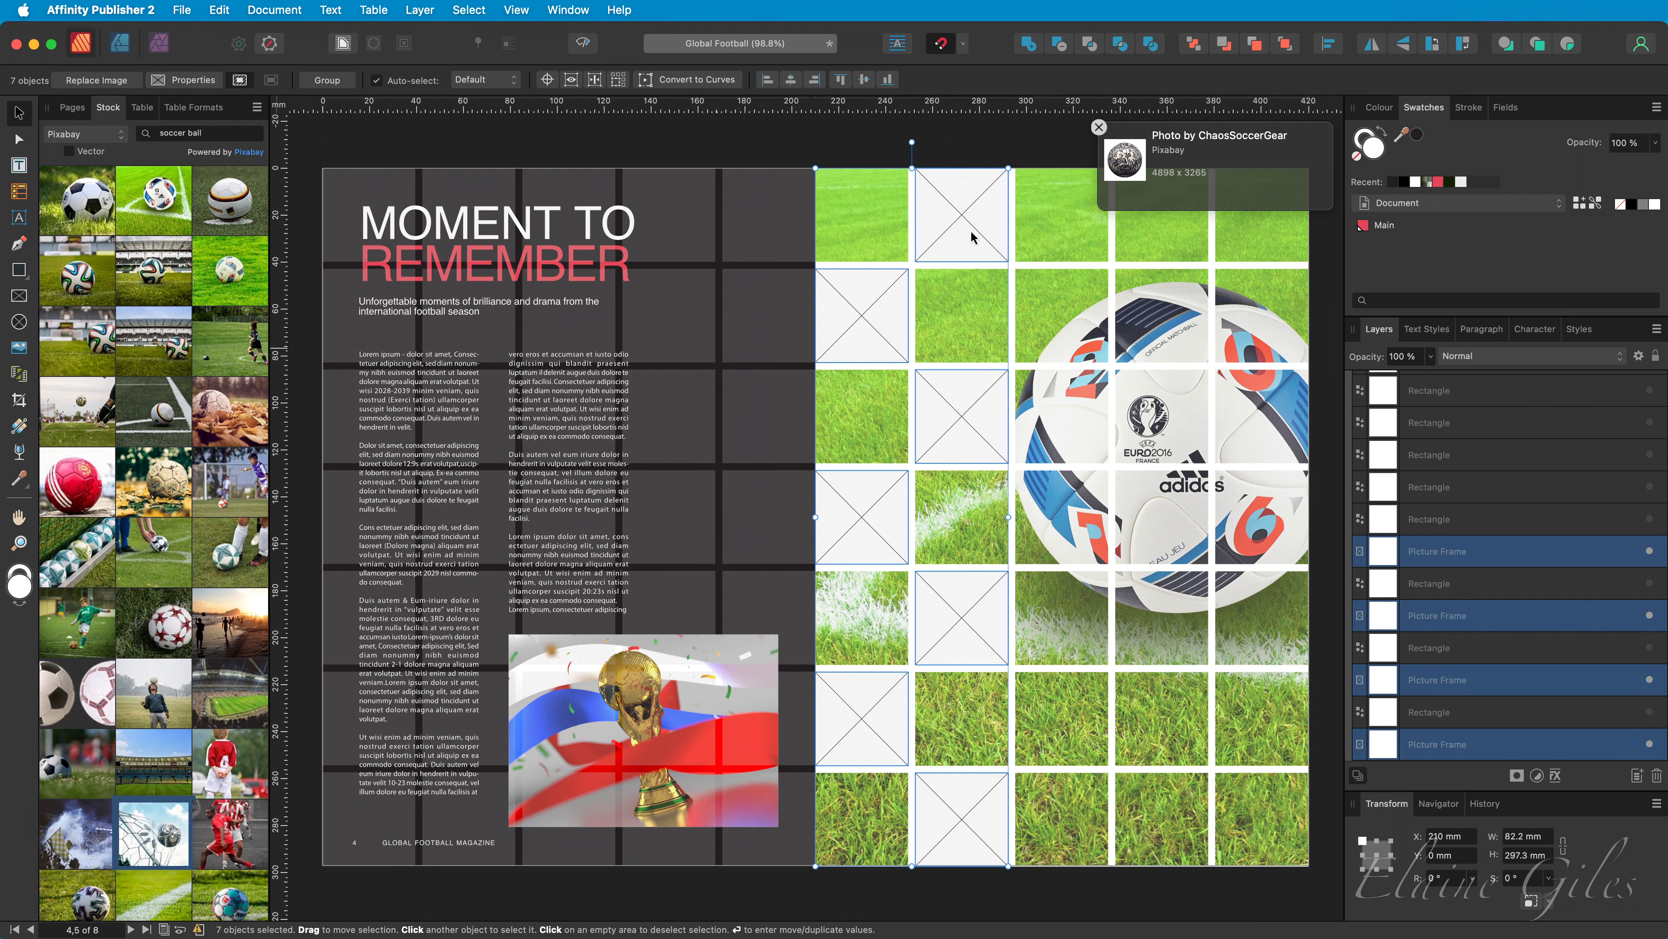
pyautogui.scroll(-5, 133, 641)
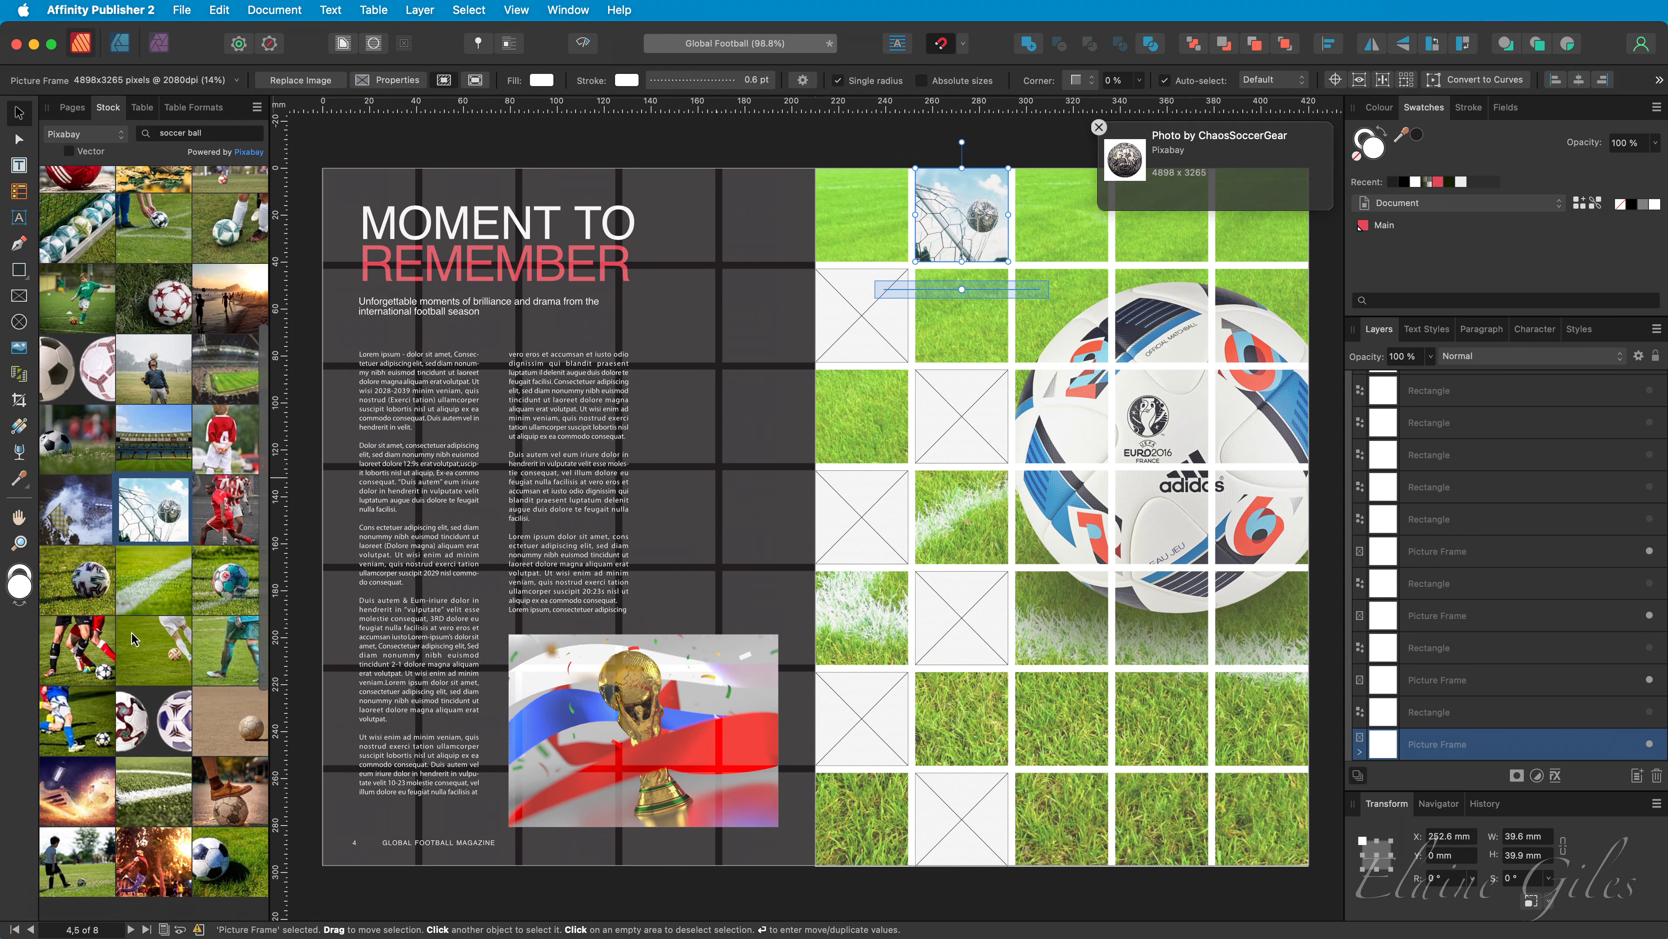
pyautogui.scroll(-1, 131, 633)
pyautogui.moveTo(65, 614); pyautogui.dragTo(852, 323)
pyautogui.moveTo(74, 828); pyautogui.dragTo(930, 447)
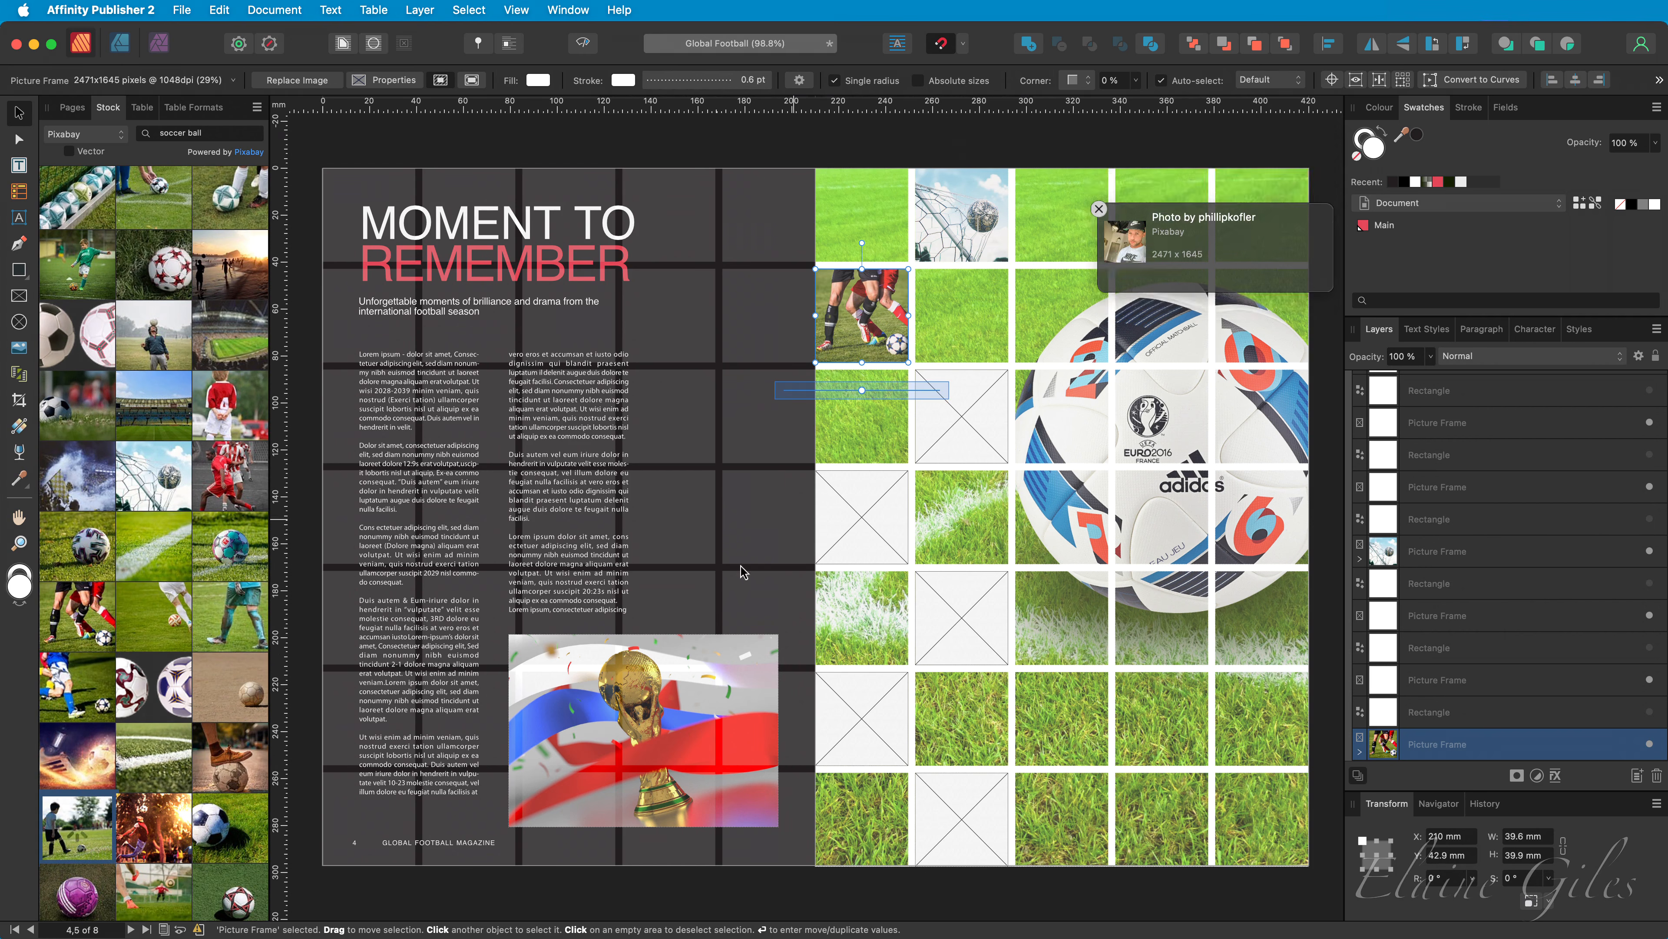
# Fill the remaining four picture frames with stock photos of a goalkeeper holding a ball, a boot on a ball, a white ball and young players
pyautogui.scroll(-5, 190, 681)
pyautogui.moveTo(225, 678); pyautogui.dragTo(854, 526)
pyautogui.moveTo(154, 819); pyautogui.dragTo(963, 625)
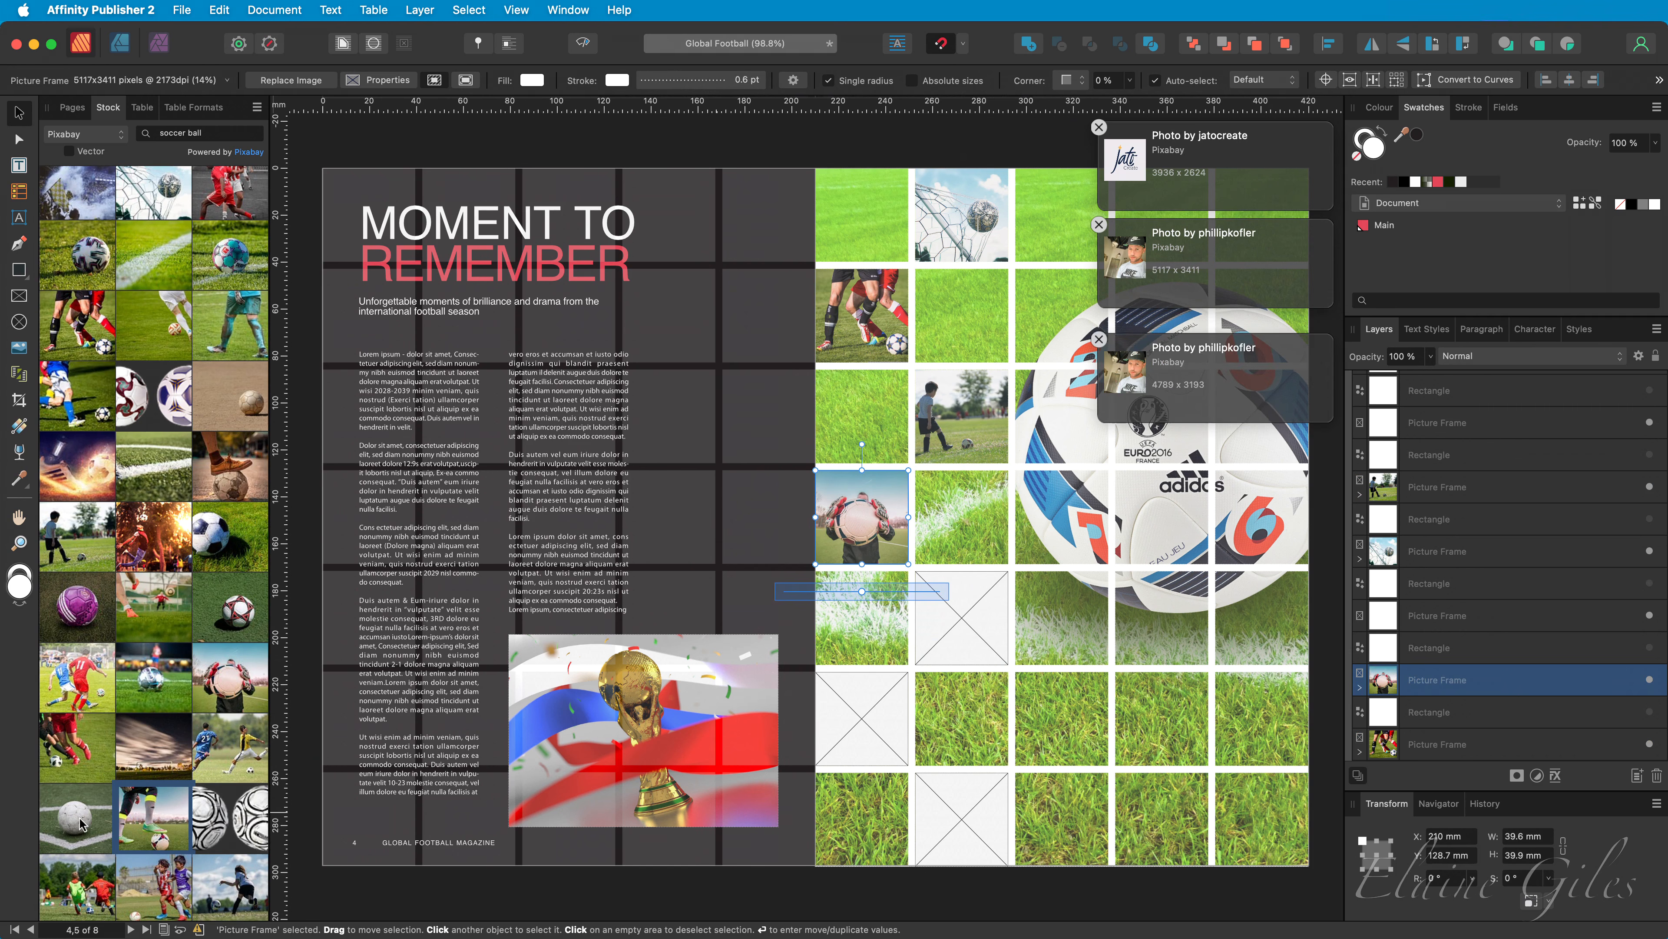
pyautogui.moveTo(77, 820); pyautogui.dragTo(963, 822)
pyautogui.scroll(-3, 155, 744)
pyautogui.moveTo(155, 744); pyautogui.dragTo(882, 727)
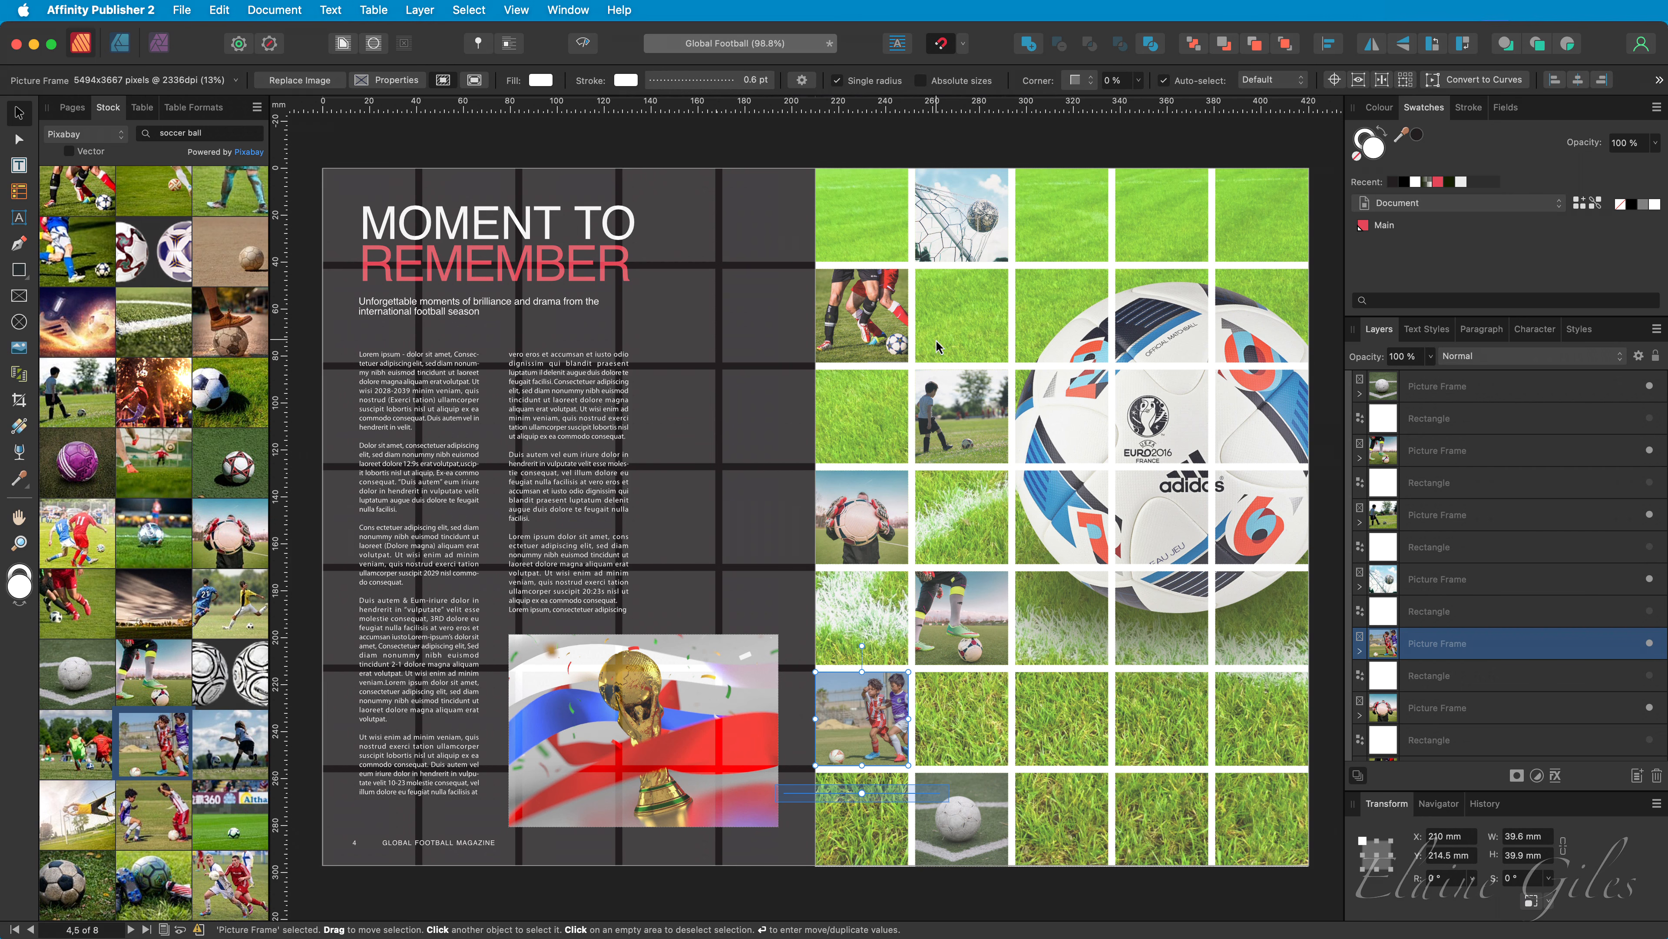
# Reposition the photos of the ball in the net, the kicking boy and the goalkeeper within their frames
pyautogui.click(961, 237)
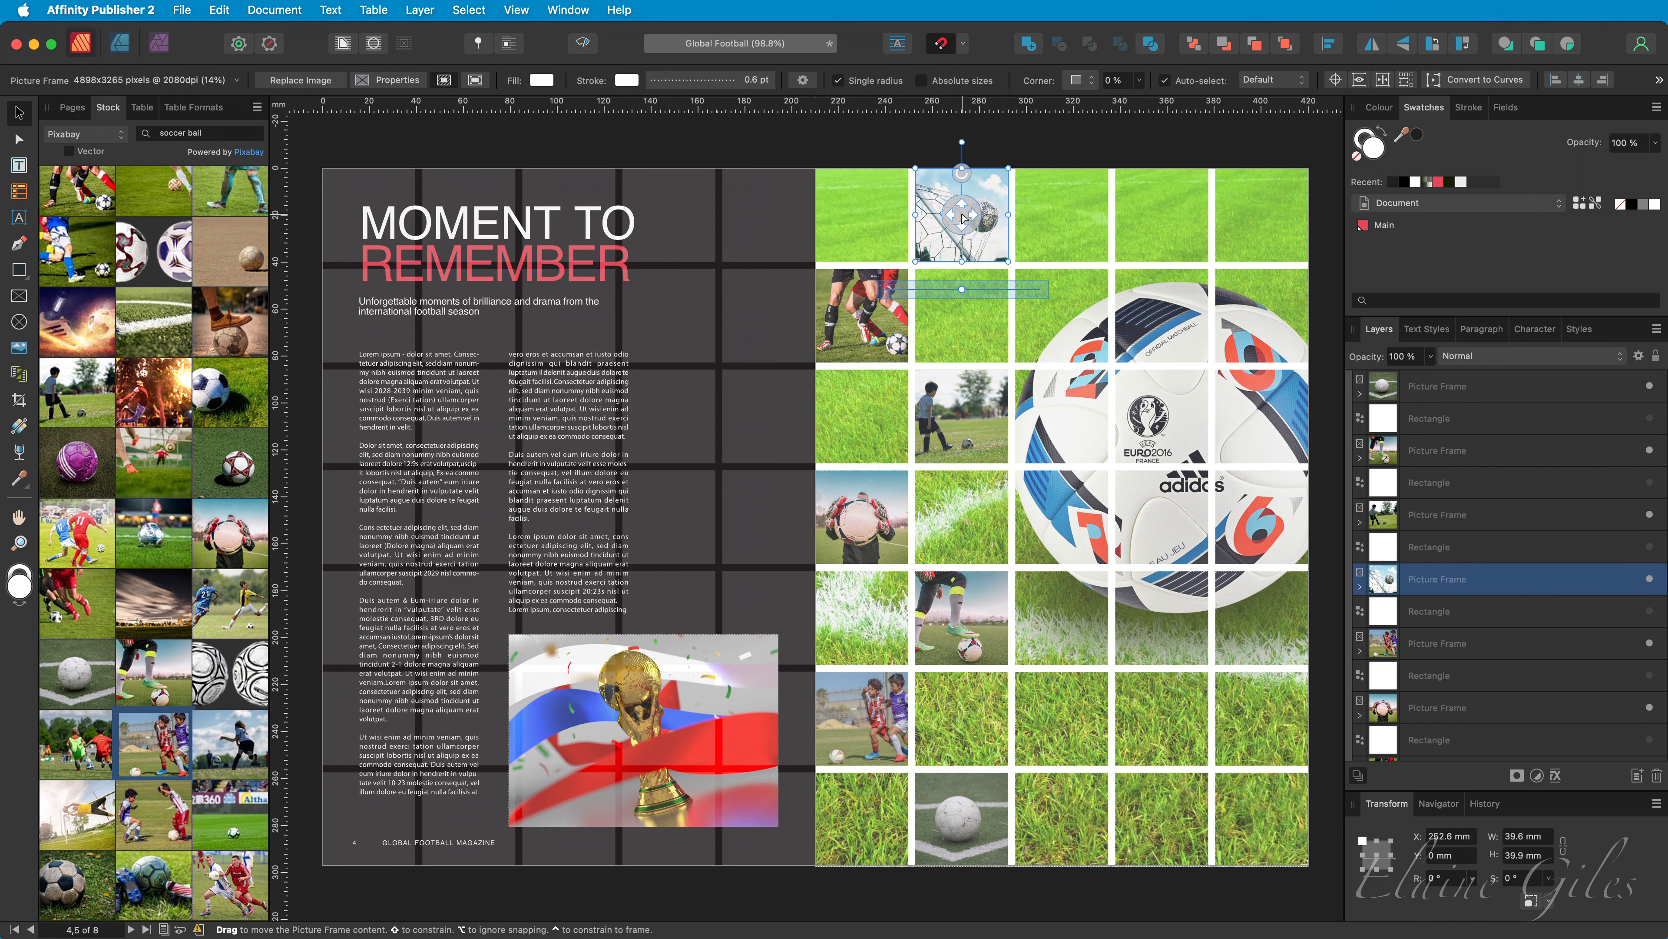
pyautogui.moveTo(963, 218)
pyautogui.mouseDown()
pyautogui.moveTo(988, 217)
pyautogui.moveTo(941, 222)
pyautogui.mouseUp()
pyautogui.click(956, 437)
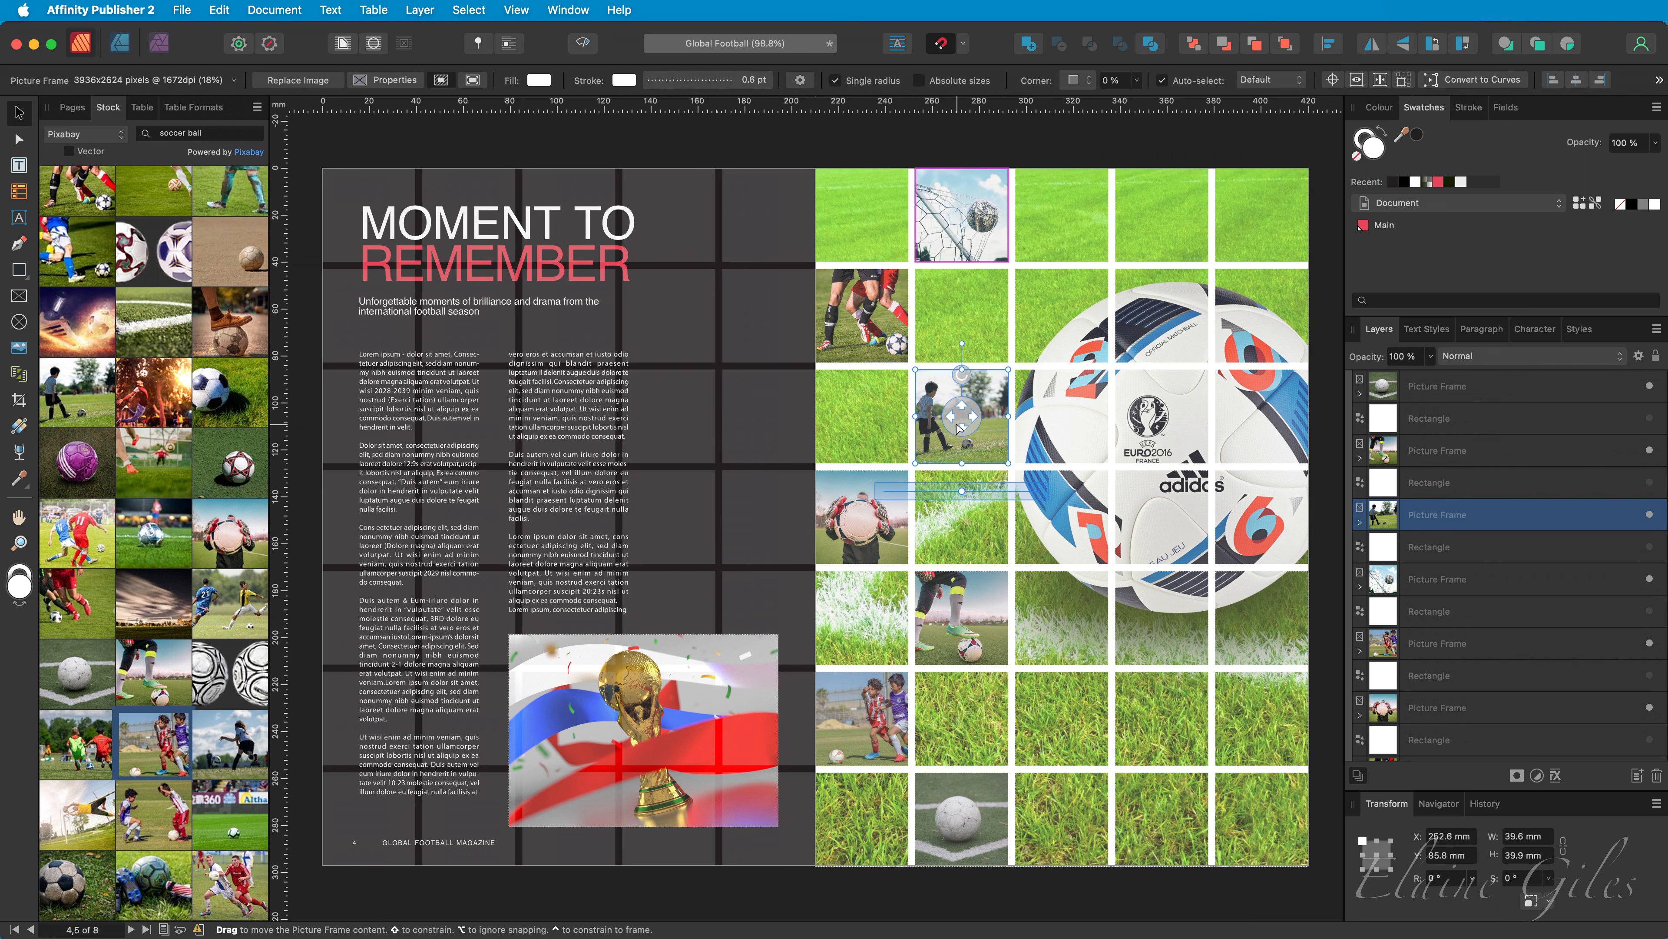
pyautogui.moveTo(971, 419); pyautogui.dragTo(982, 427)
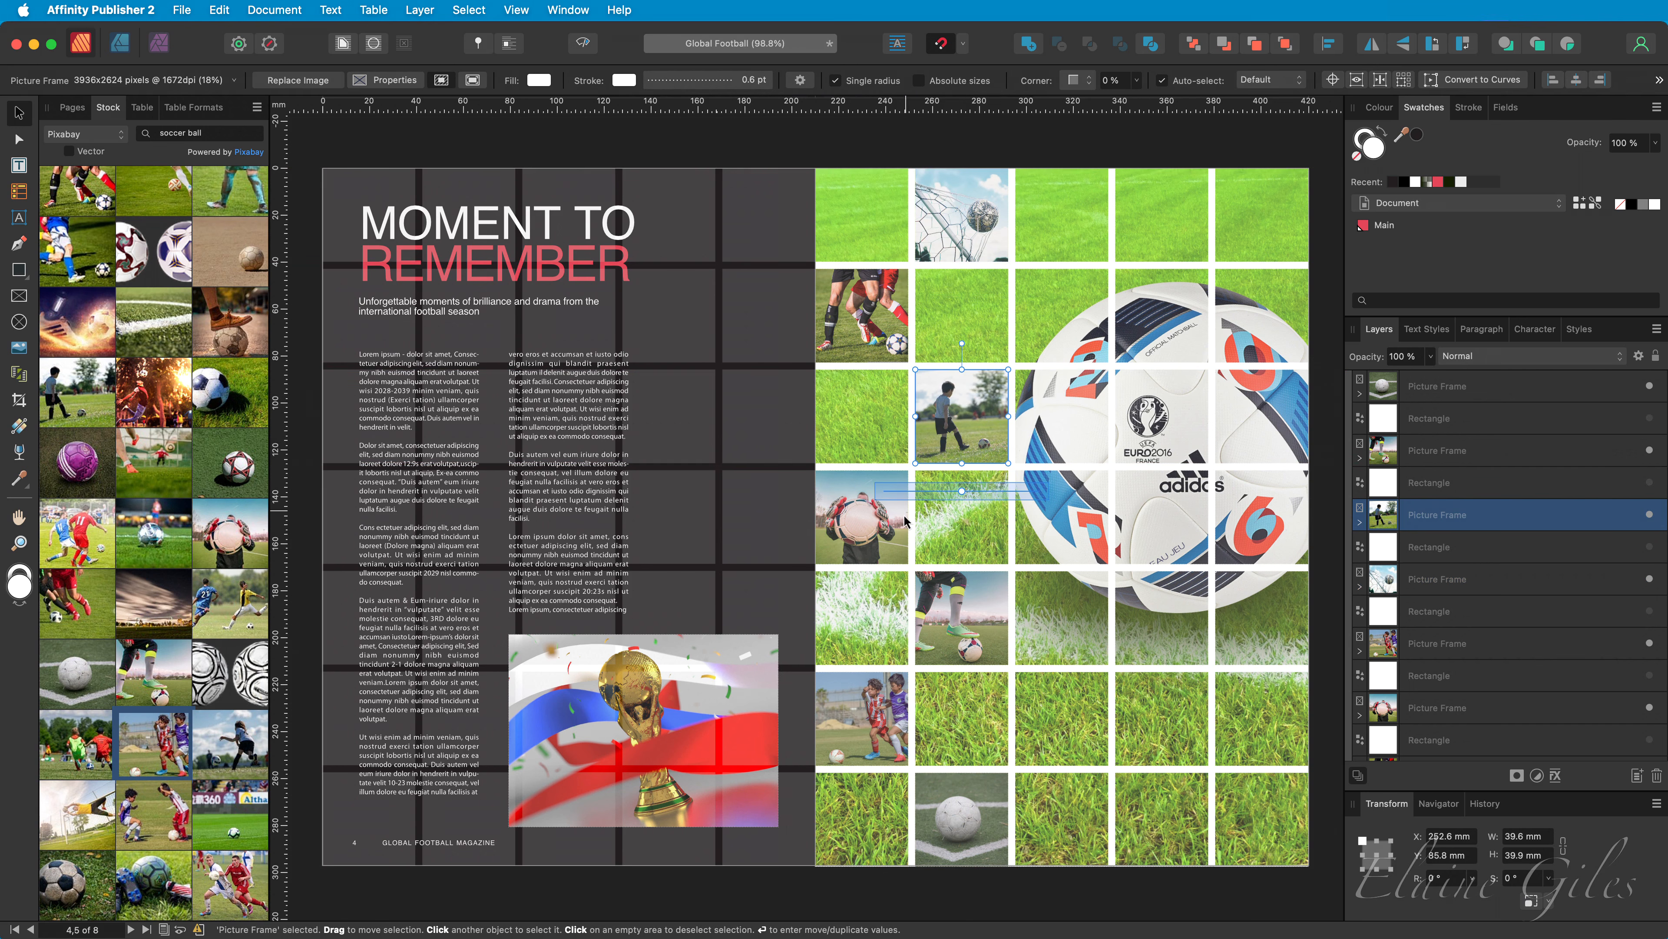
pyautogui.click(864, 537)
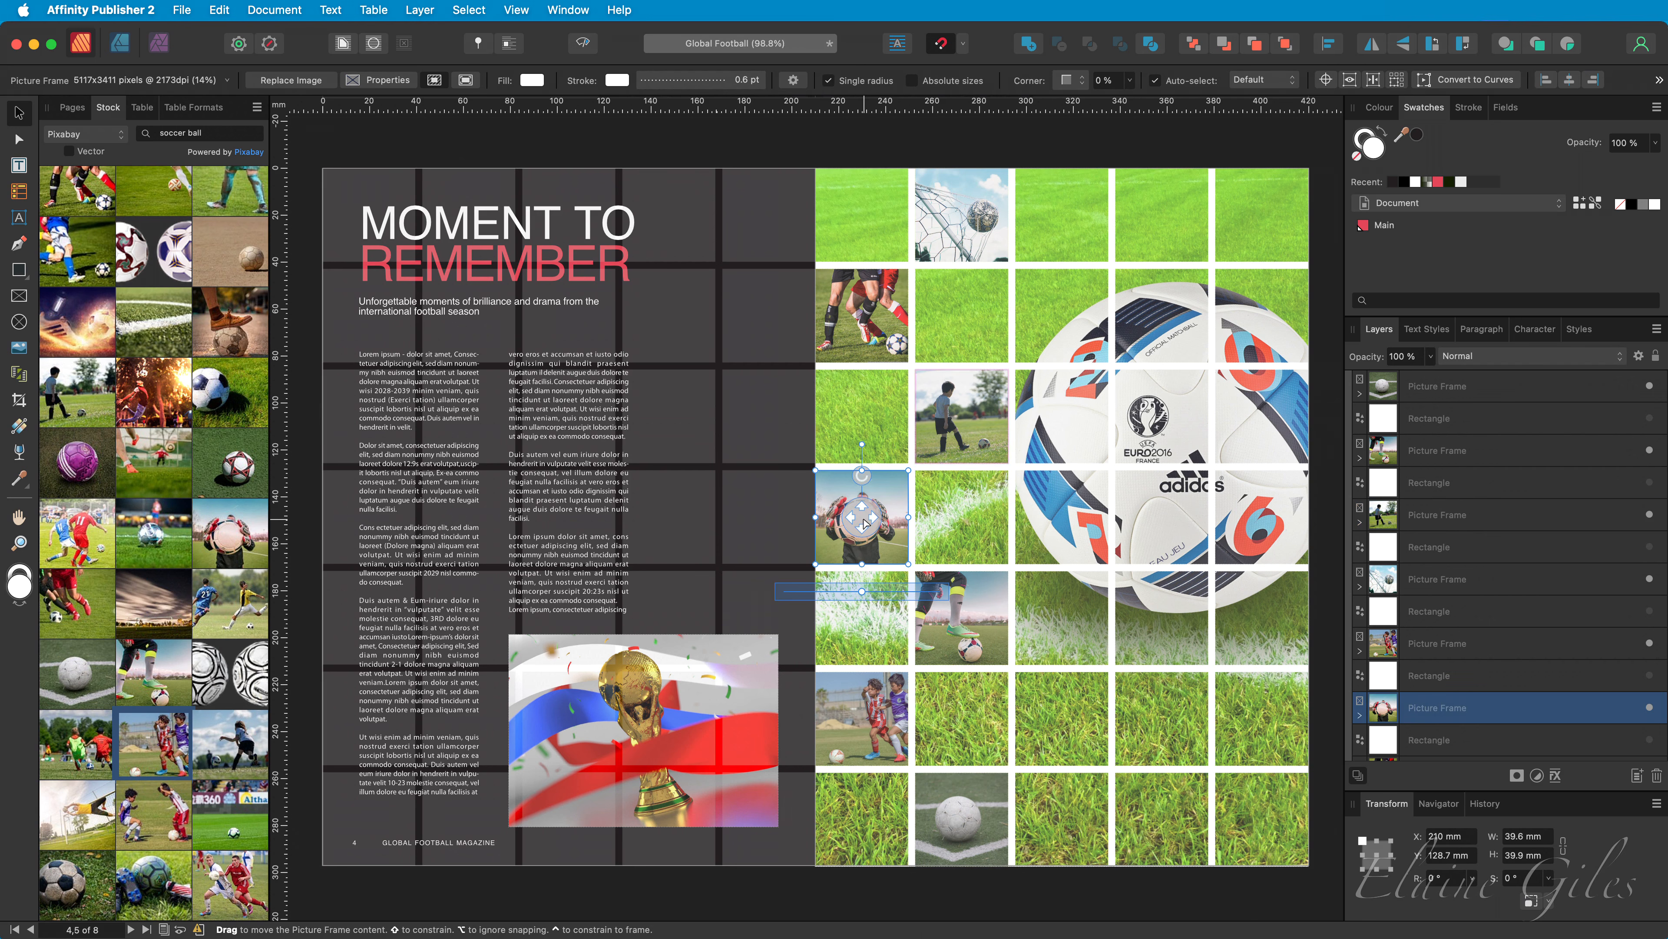
pyautogui.moveTo(864, 537); pyautogui.dragTo(872, 522)
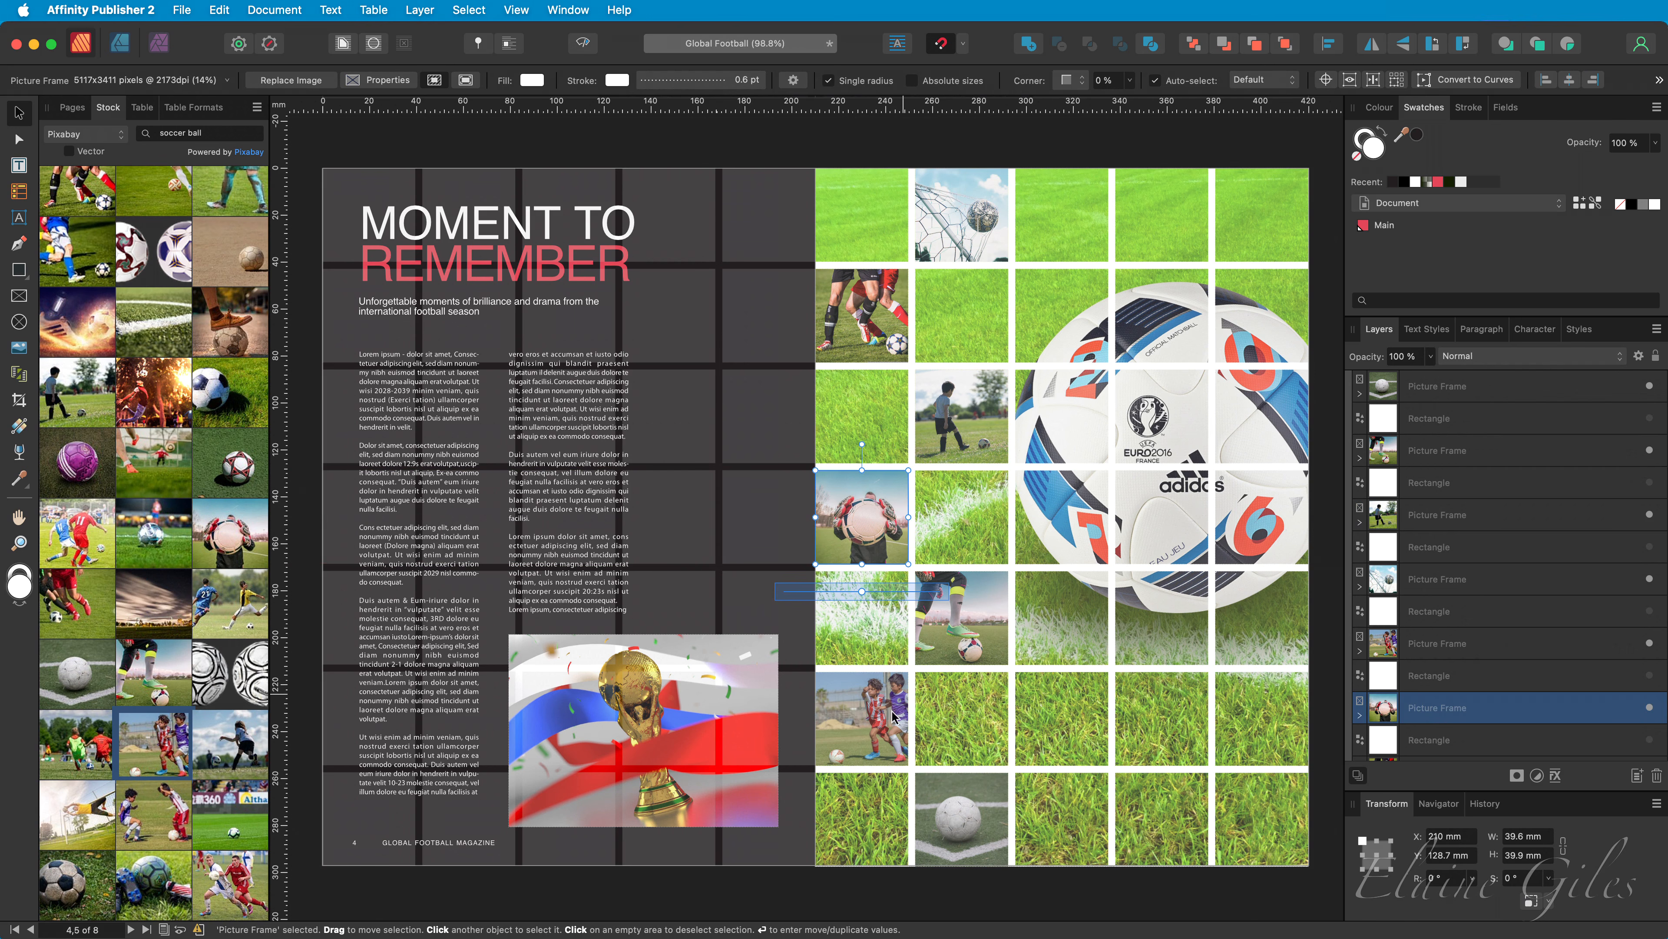
# Shift the young players' photo within its frame, enlarge the white ball photo in the bottom frame, and deselect
pyautogui.click(866, 737)
pyautogui.click(982, 815)
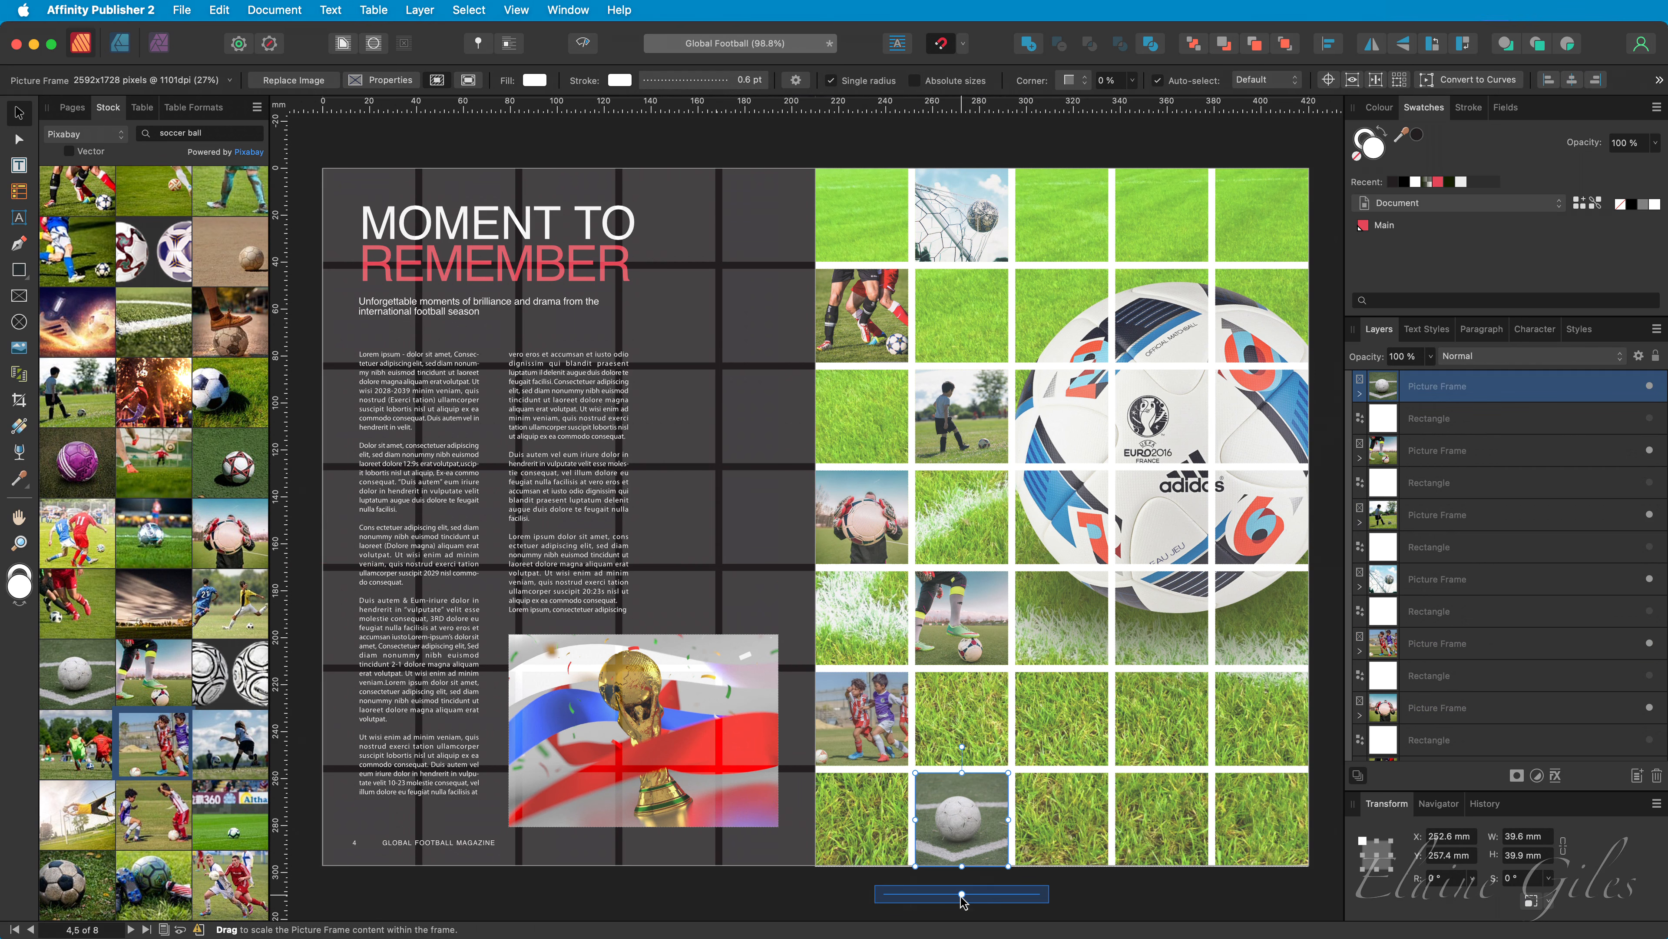
pyautogui.moveTo(962, 900); pyautogui.dragTo(1003, 904)
pyautogui.click(1172, 895)
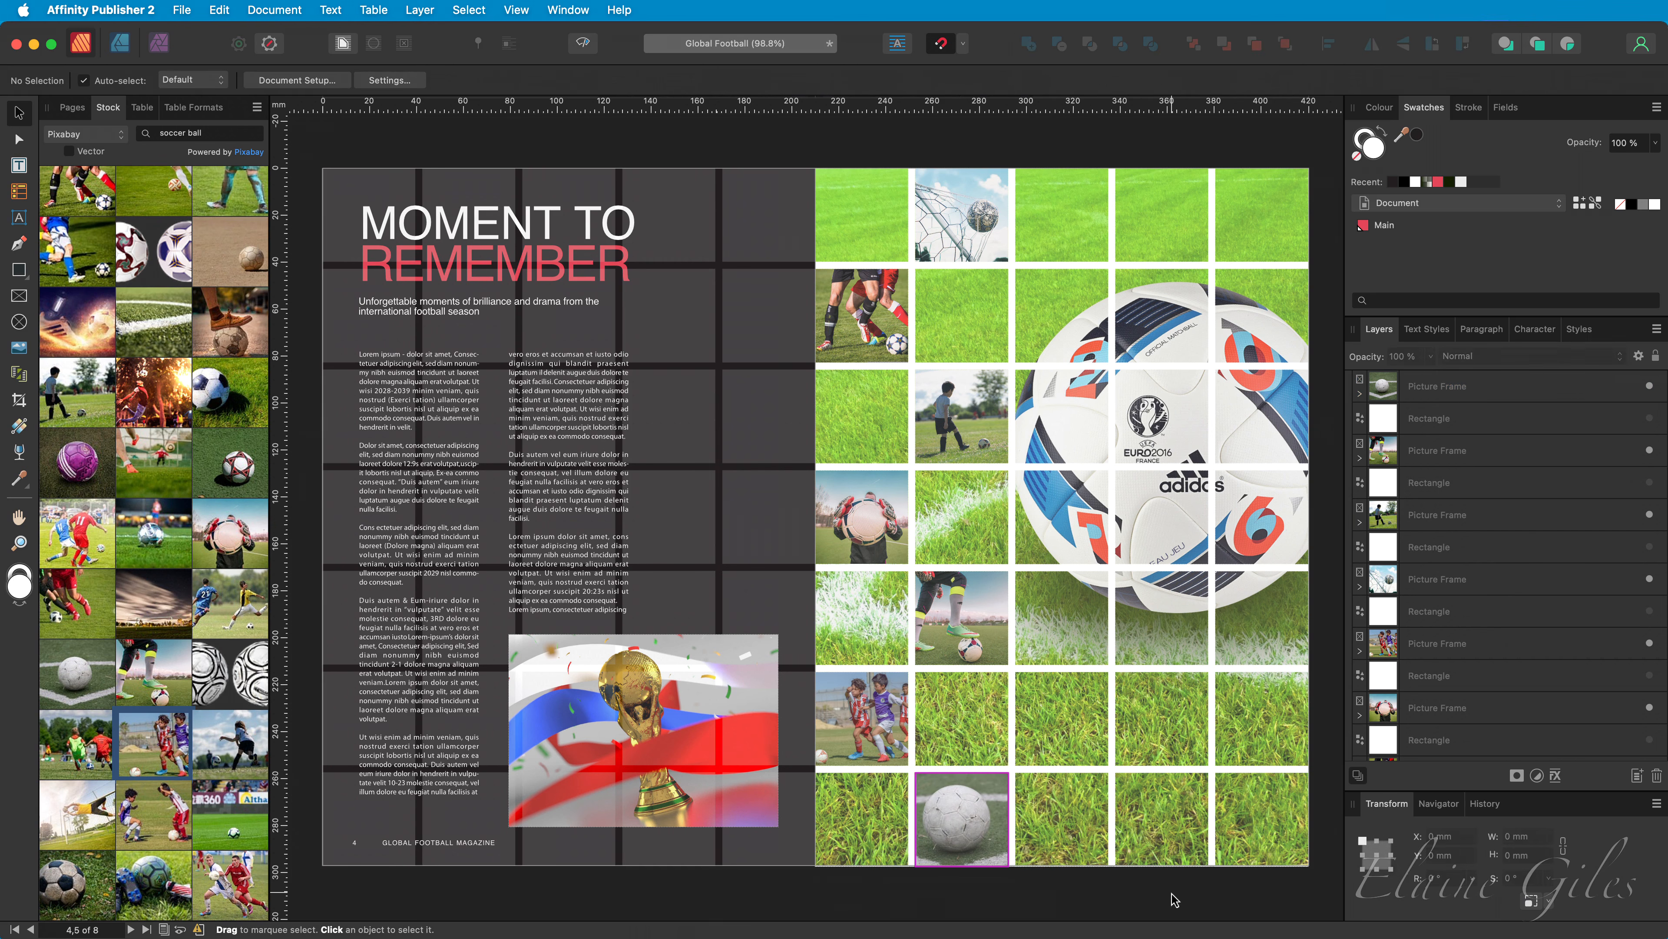